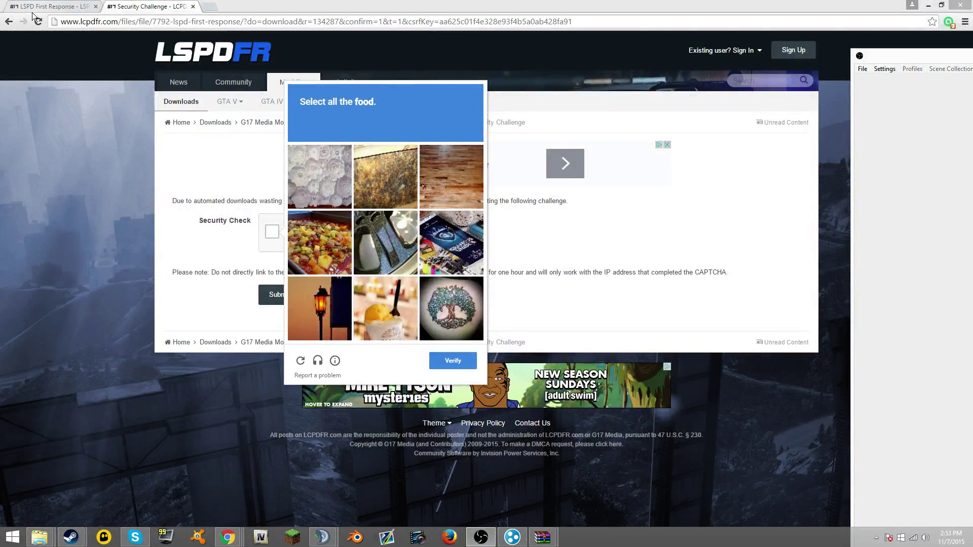
- Leave the LSPD First Response file page for LCPDFR.com's GTA V Mods downloads section
left_click(34, 8)
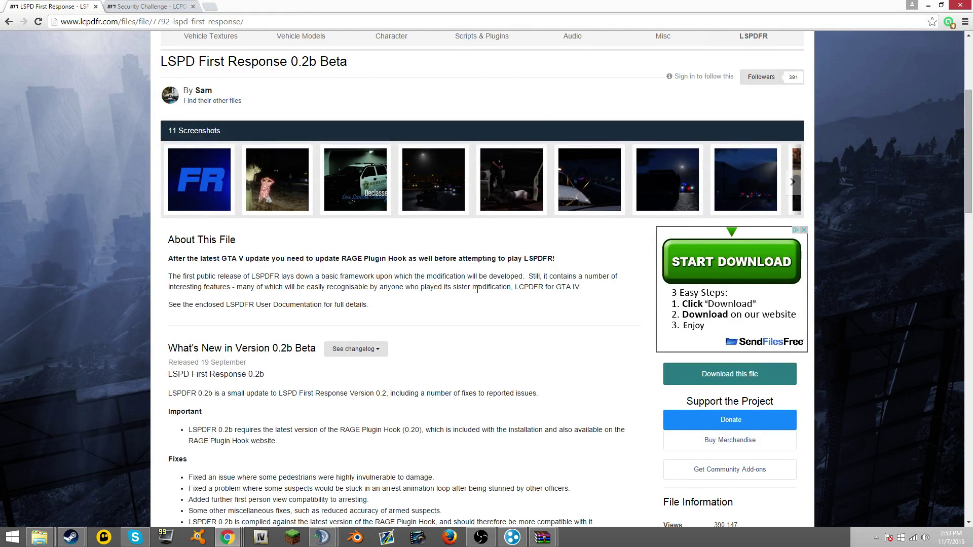
scroll(472, 303, "down", 2)
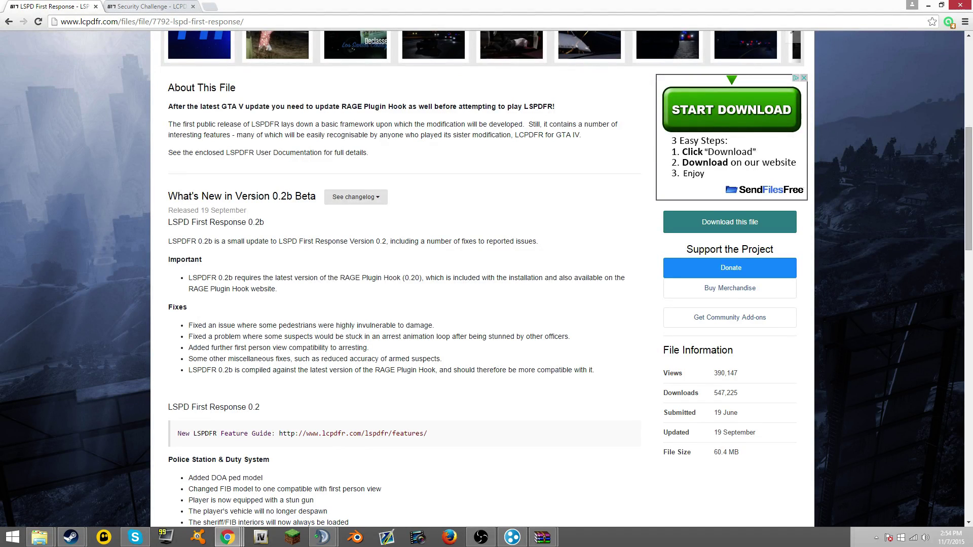
scroll(95, 61, "up", 8)
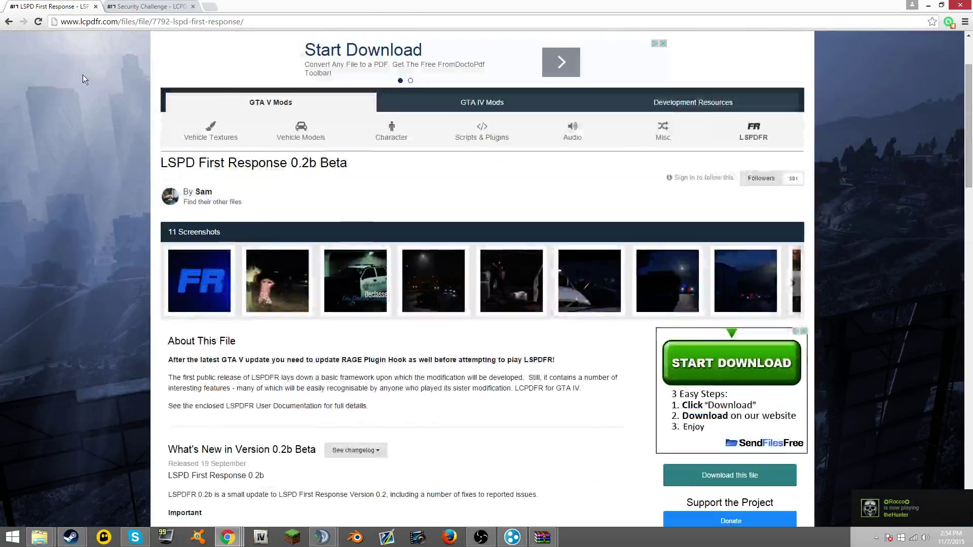
scroll(84, 74, "up", 4)
right_click(183, 56)
key("Escape")
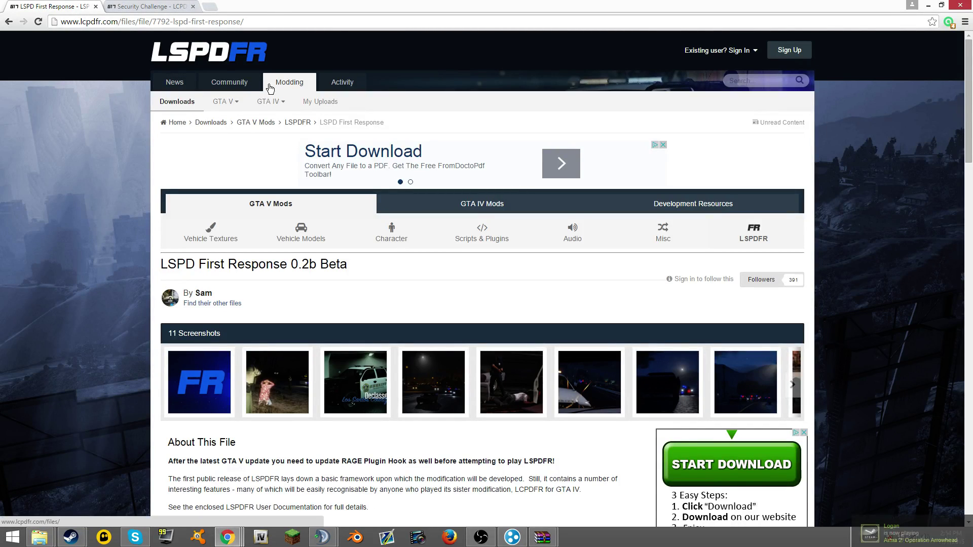
left_click(177, 102)
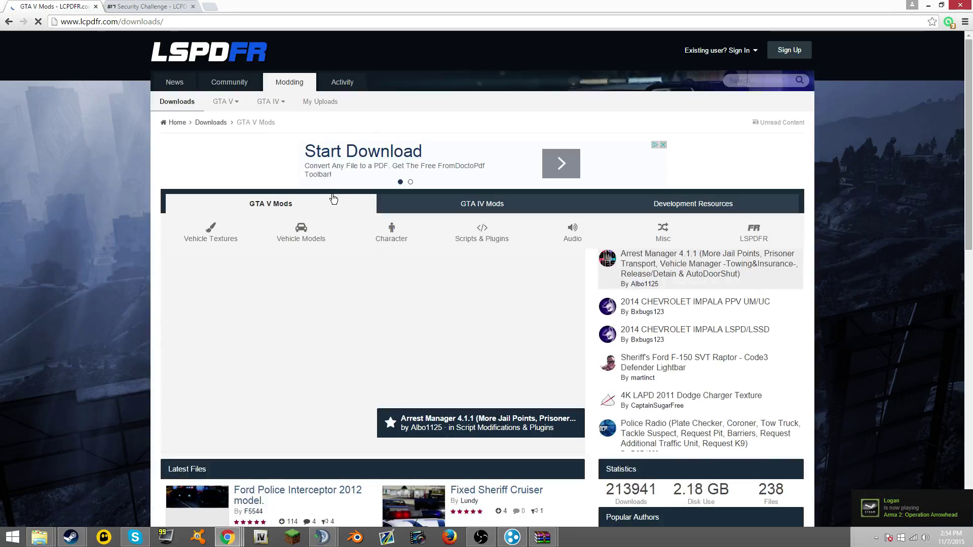
- In the LSPDFR category, open LSPD First Response and request its lspdfr02b.zip download
left_click(761, 236)
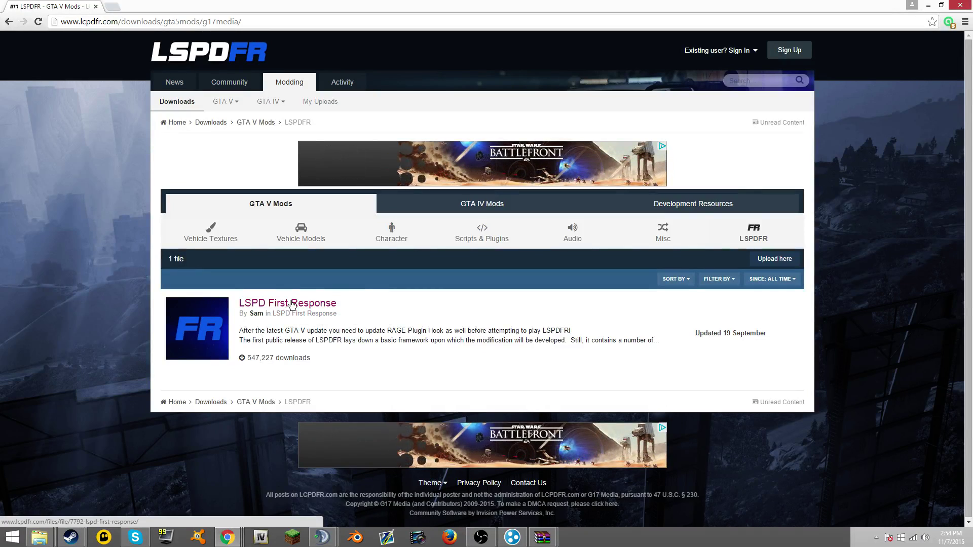
left_click(286, 313)
scroll(671, 365, "down", 3)
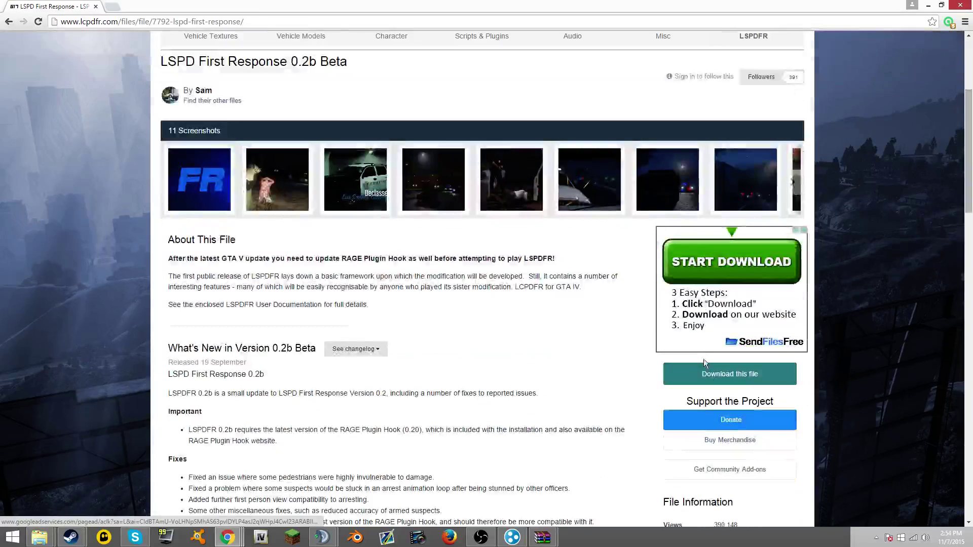
left_click(735, 374)
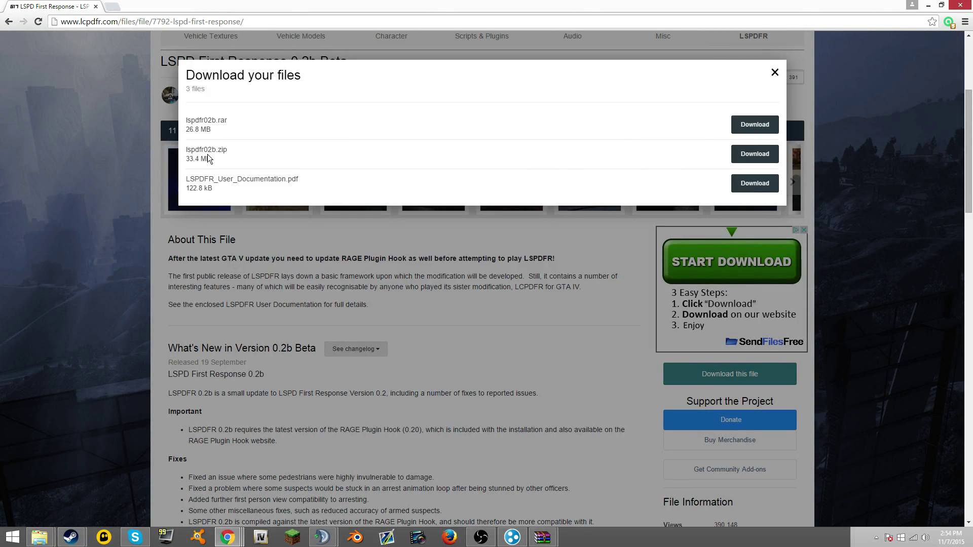
left_click(755, 153)
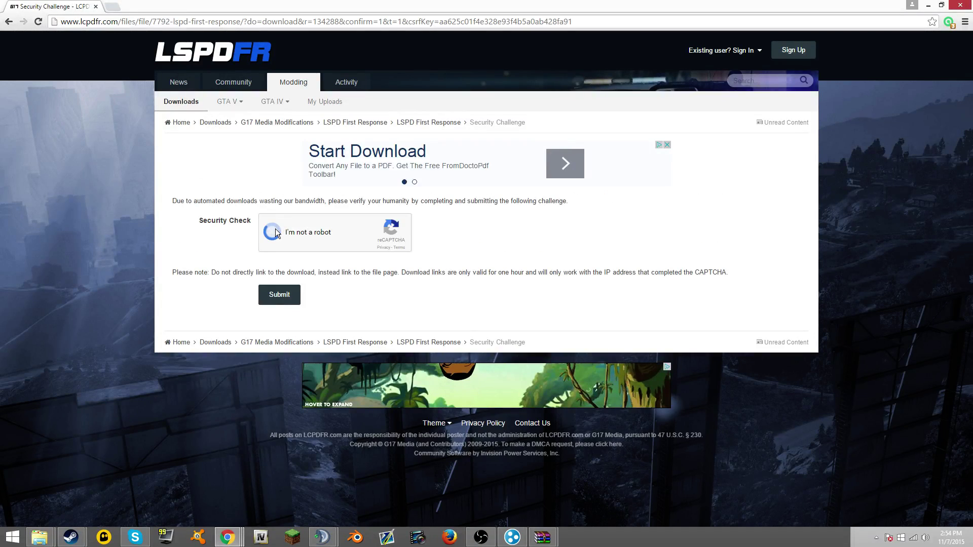
- Start the I'm not a robot check and select the street-name images
left_click(276, 228)
left_click(463, 179)
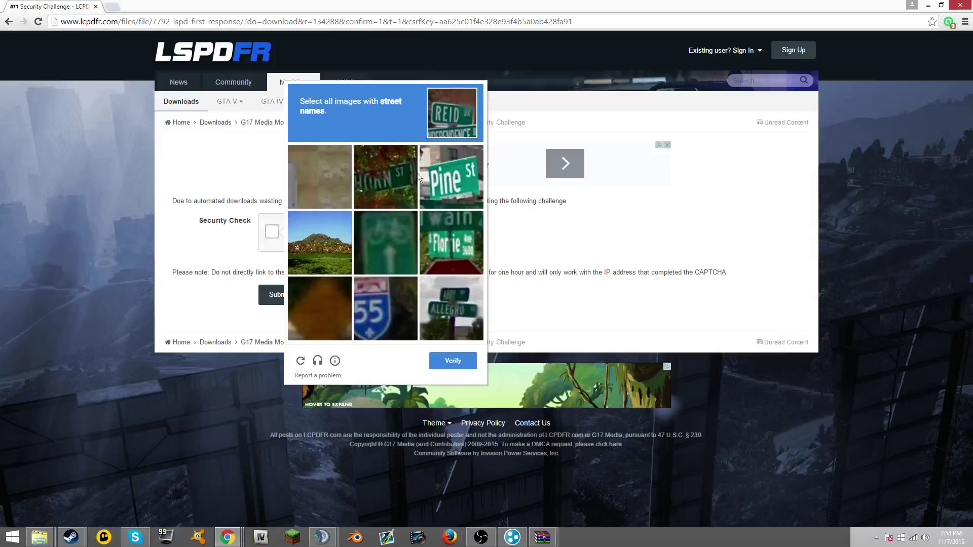
left_click(385, 176)
left_click(451, 242)
left_click(396, 250)
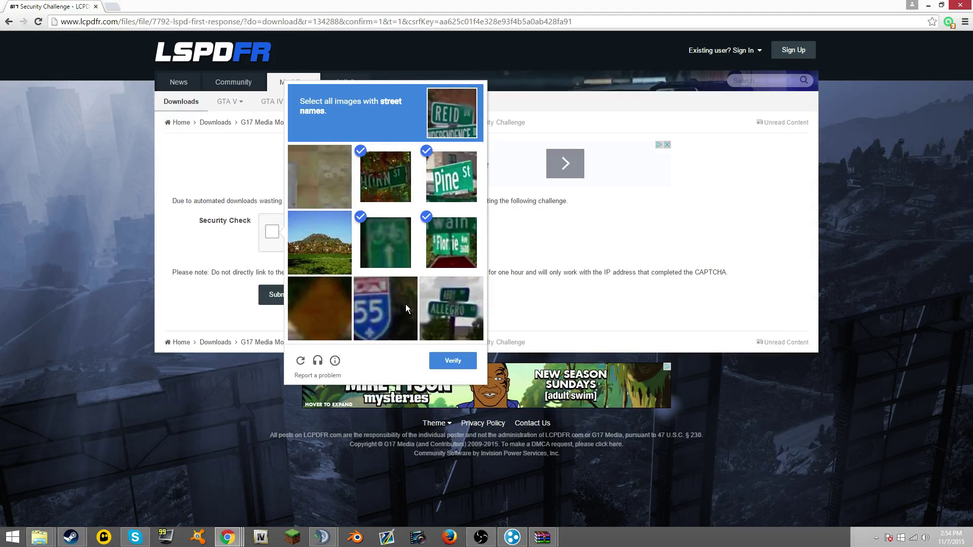
left_click(384, 308)
left_click(450, 307)
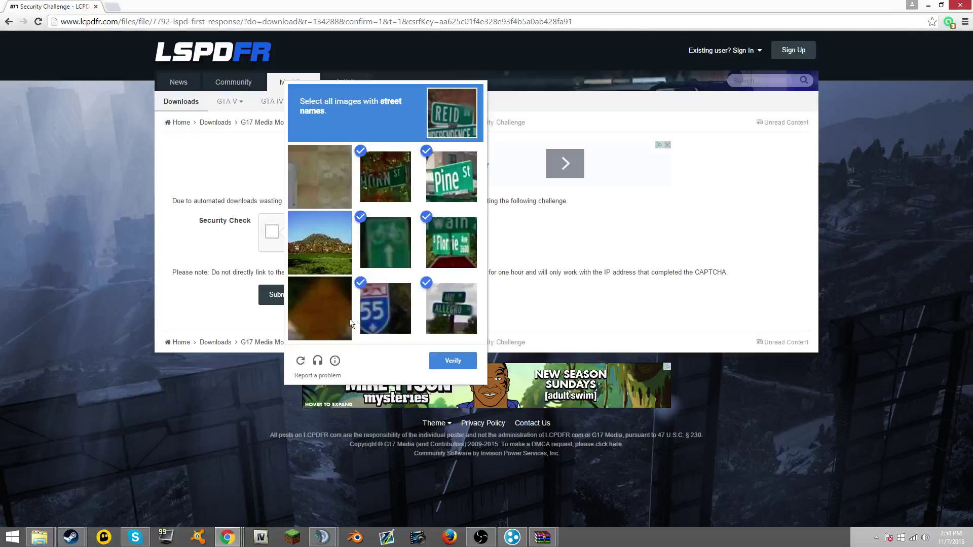
left_click(319, 308)
left_click(456, 360)
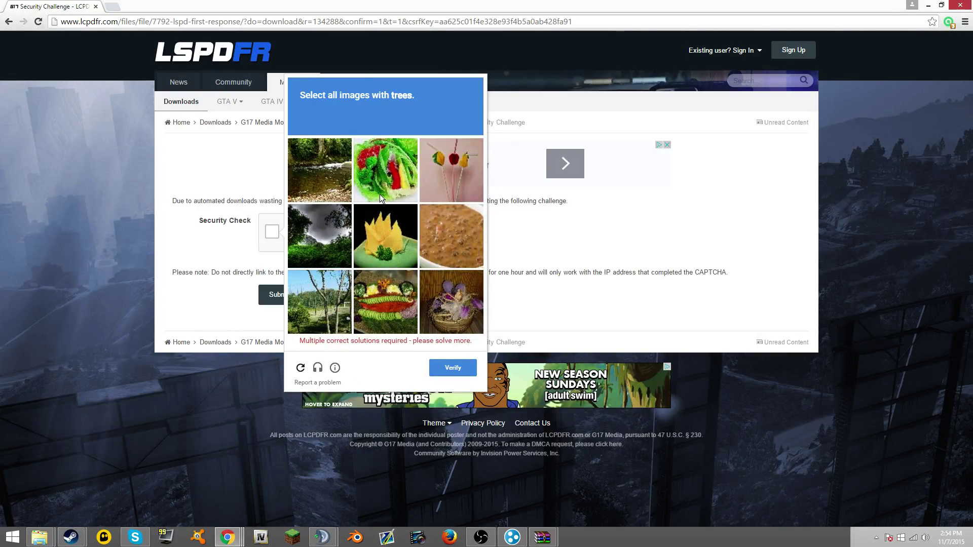
- Select the tree images, verify, and submit the security check to start lspdfr02b.zip
left_click(327, 168)
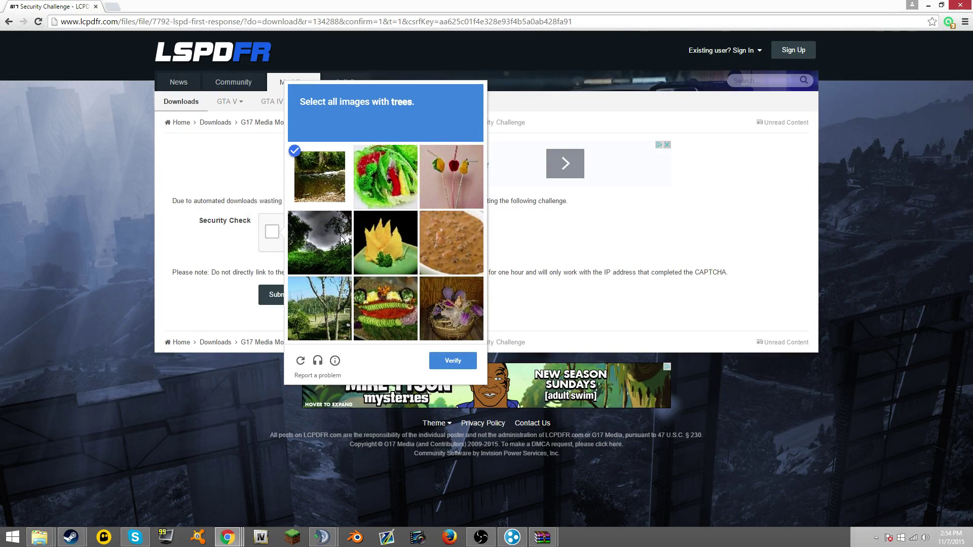
left_click(344, 300)
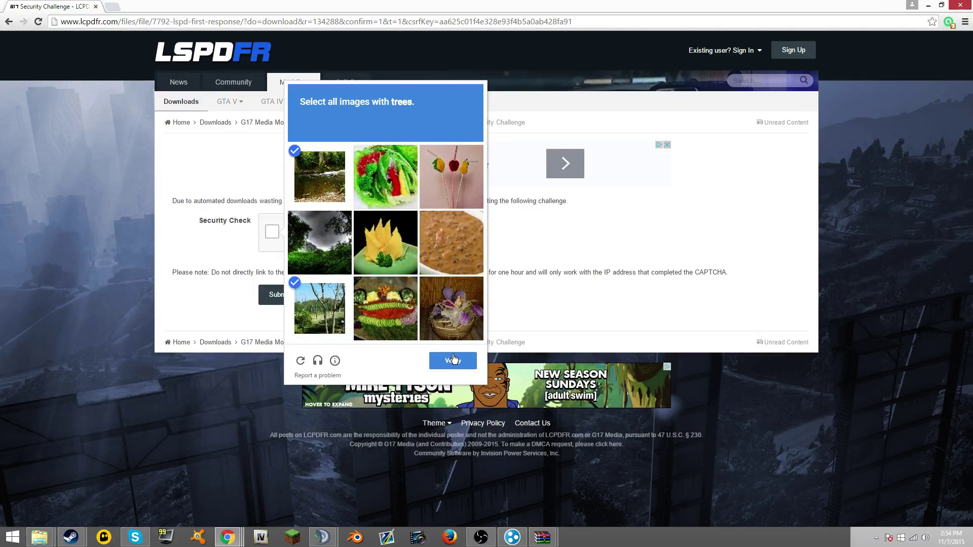
left_click(326, 257)
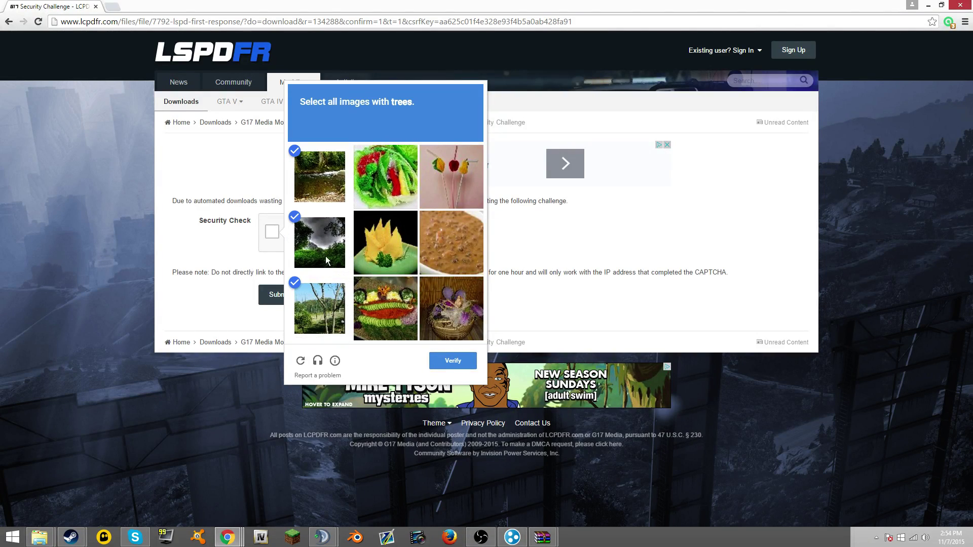
left_click(451, 357)
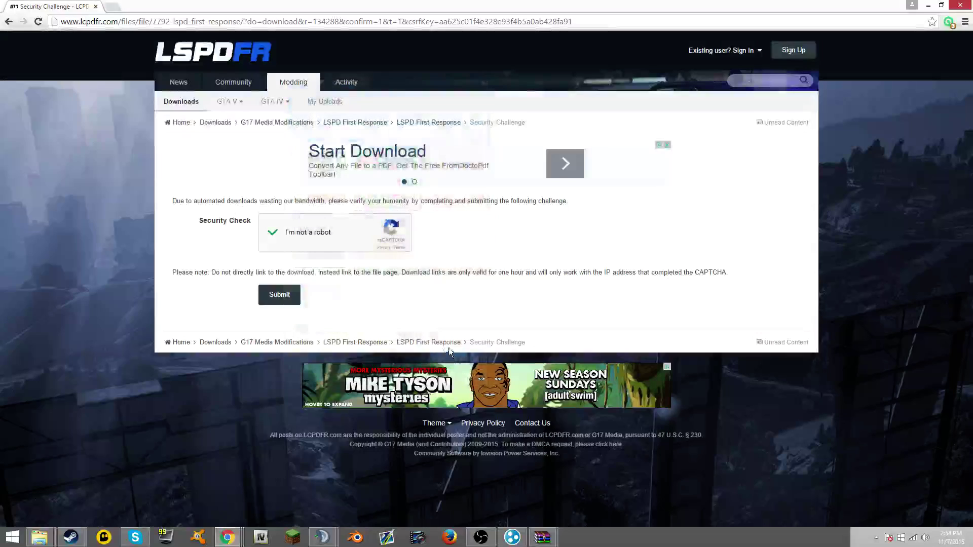
left_click(297, 297)
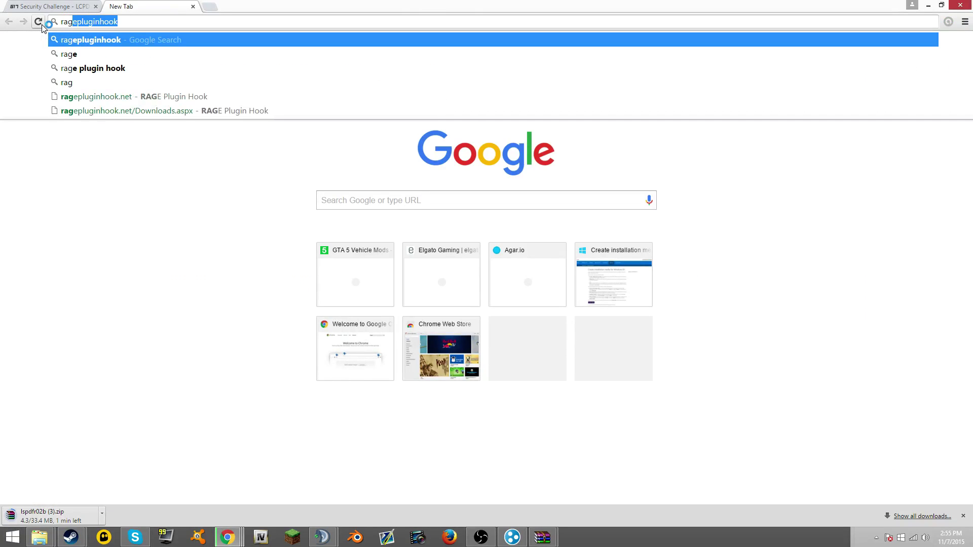
- Search ragepluginhook, open ragepluginhook.net Downloads, and get version 0.26.751.5197
key("Return")
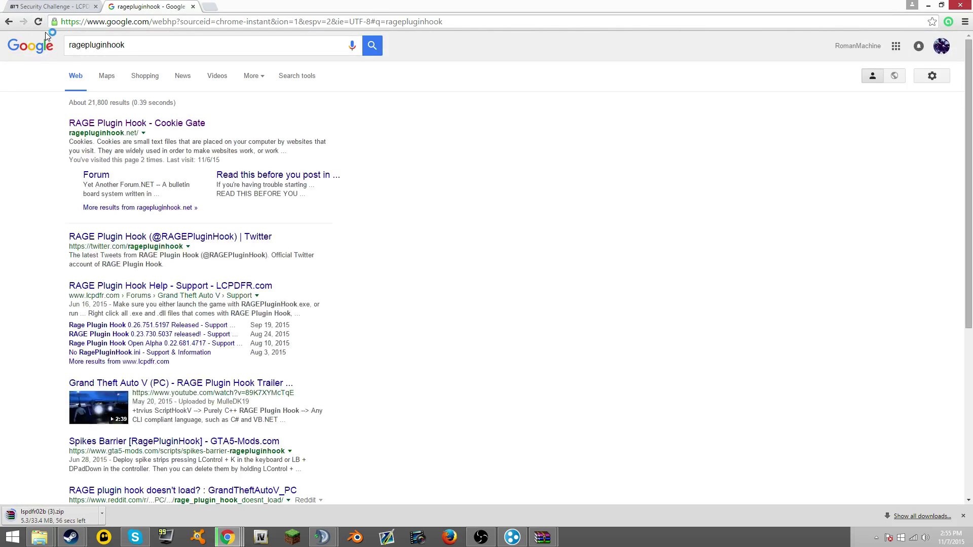
left_click(144, 123)
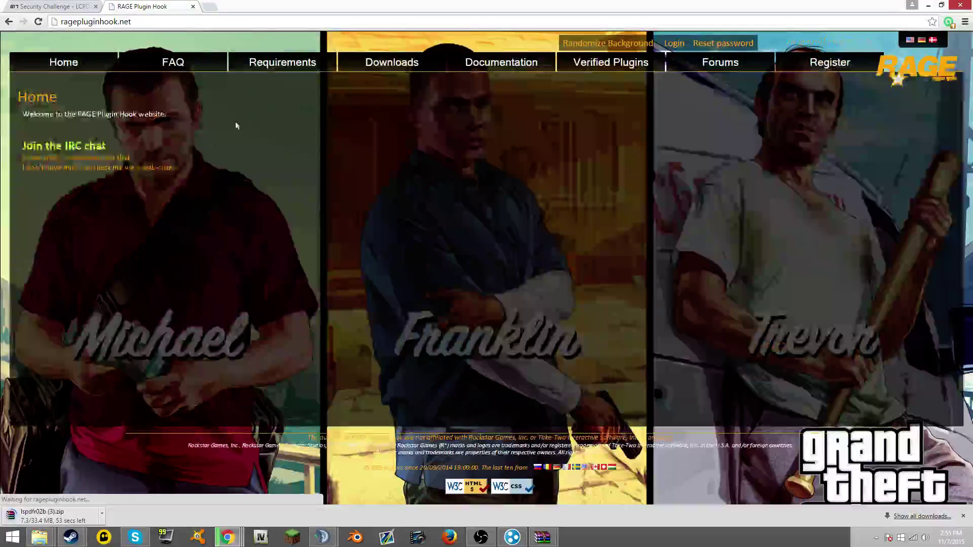
left_click(387, 65)
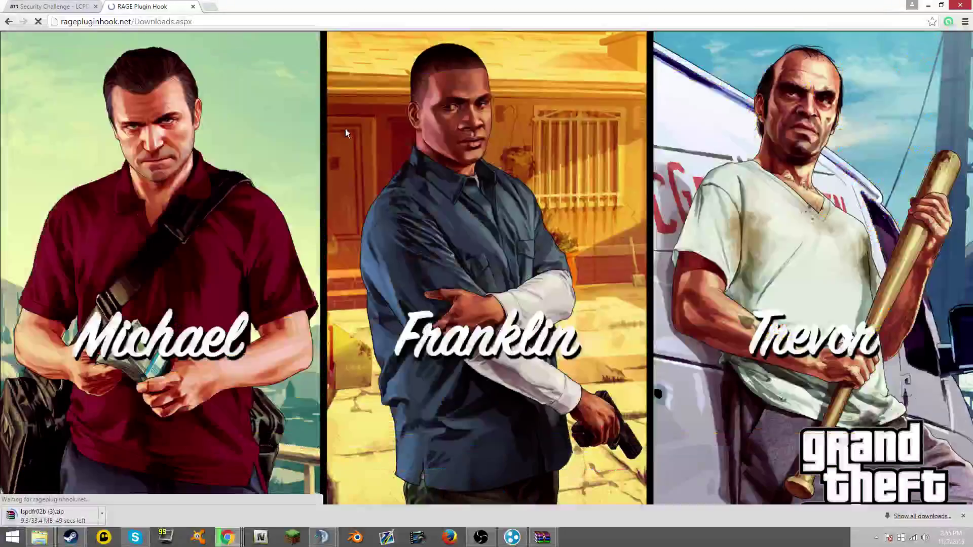
scroll(317, 216, "down", 5)
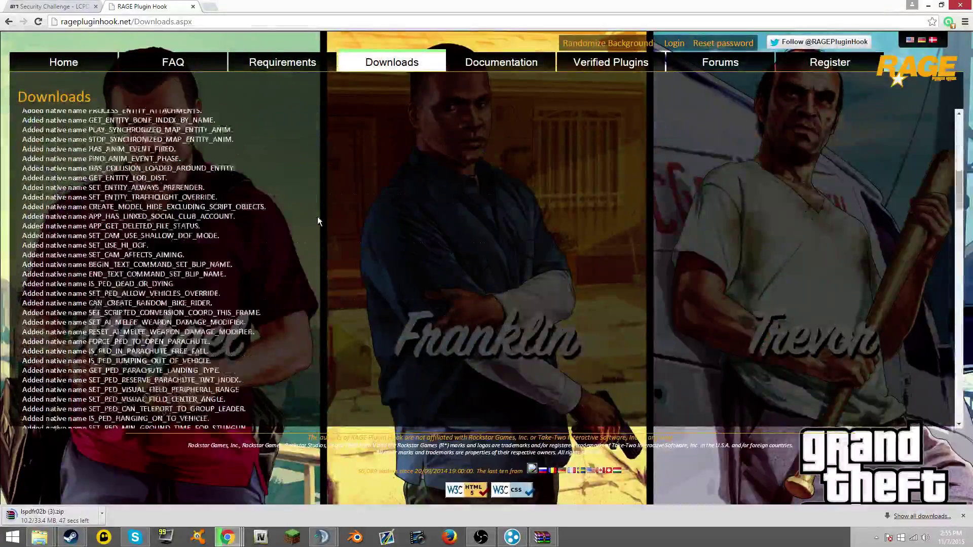
scroll(320, 213, "down", 5)
scroll(324, 209, "down", 5)
scroll(330, 202, "down", 5)
scroll(329, 202, "down", 5)
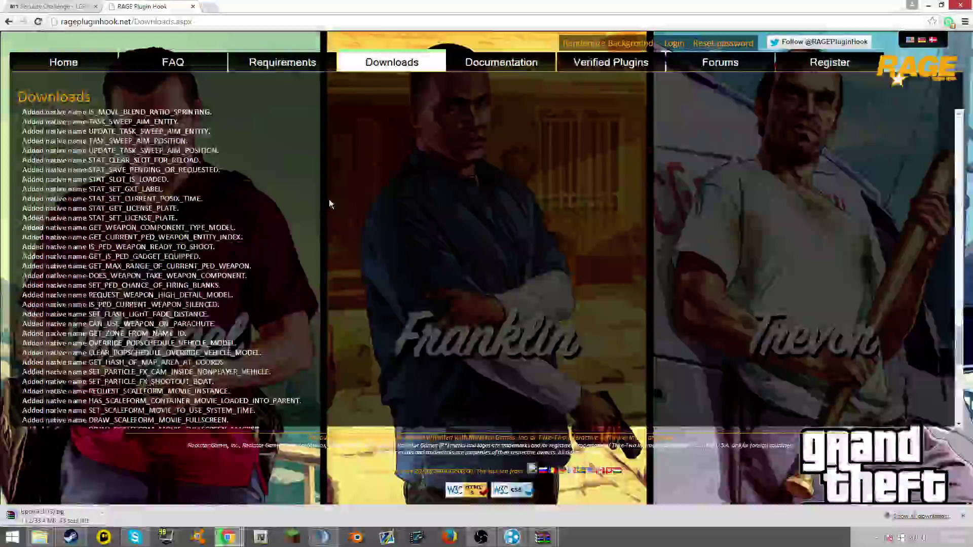
scroll(329, 199, "down", 5)
scroll(349, 170, "down", 5)
left_click(207, 395)
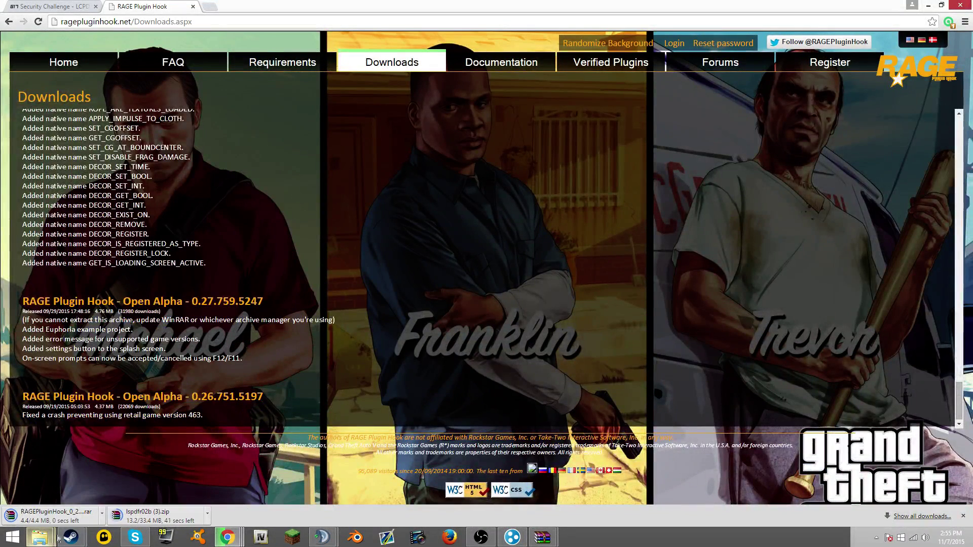
- Open the RAGEPluginHook 0.26.751.5197 .rar from Chrome's downloads bar in WinRAR
left_click(53, 515)
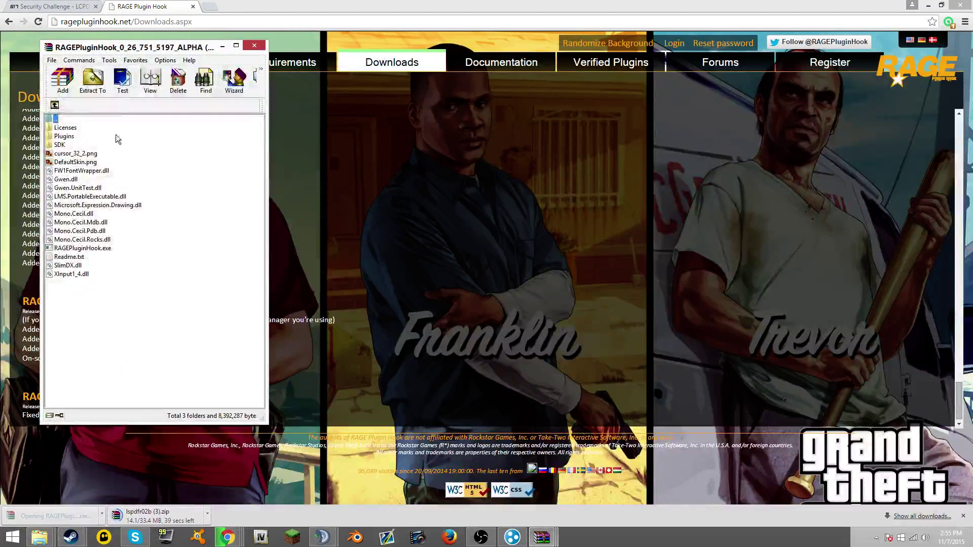
left_click(118, 55)
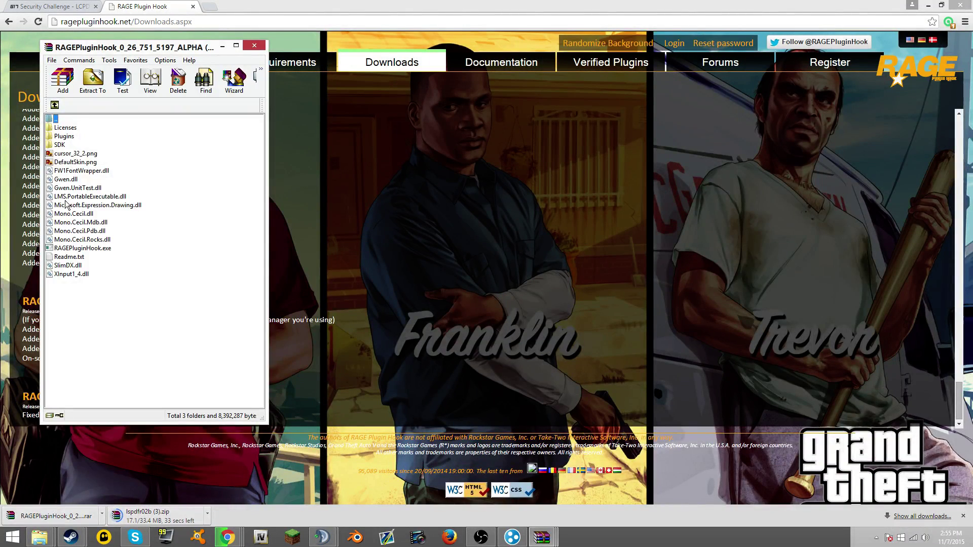
- Bring up File Explorer and browse C:\Program Files (x86)\Steam\steamapps
left_click(42, 537)
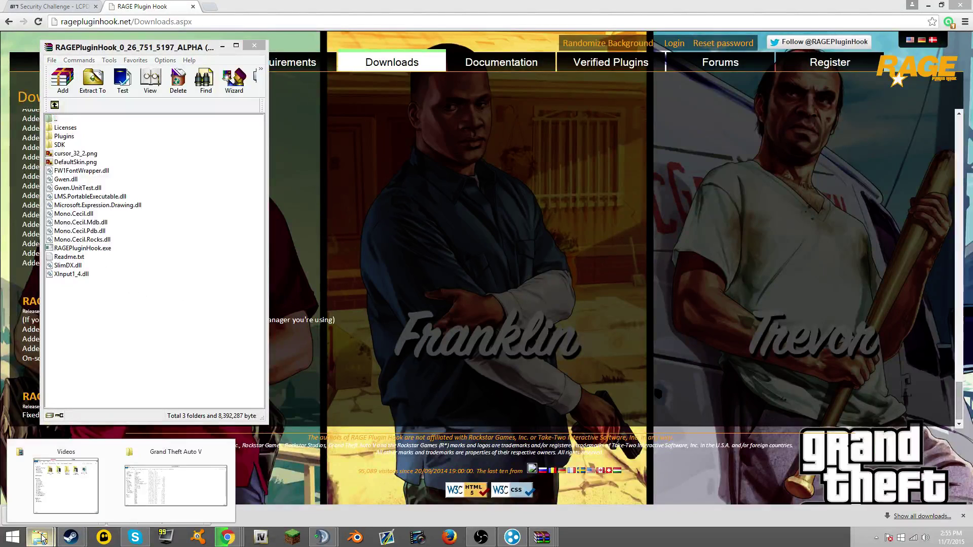
mouse_move(176, 481)
left_click(152, 474)
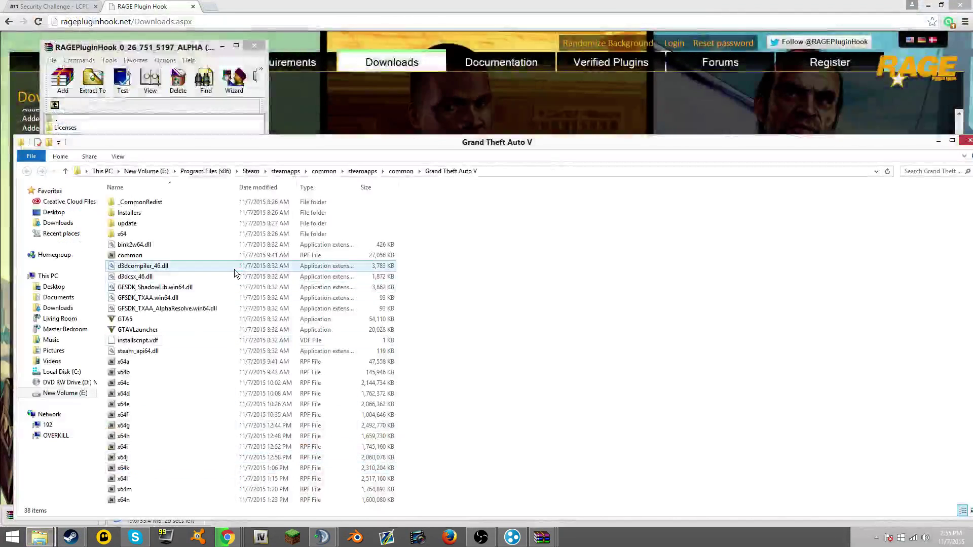
left_click(61, 371)
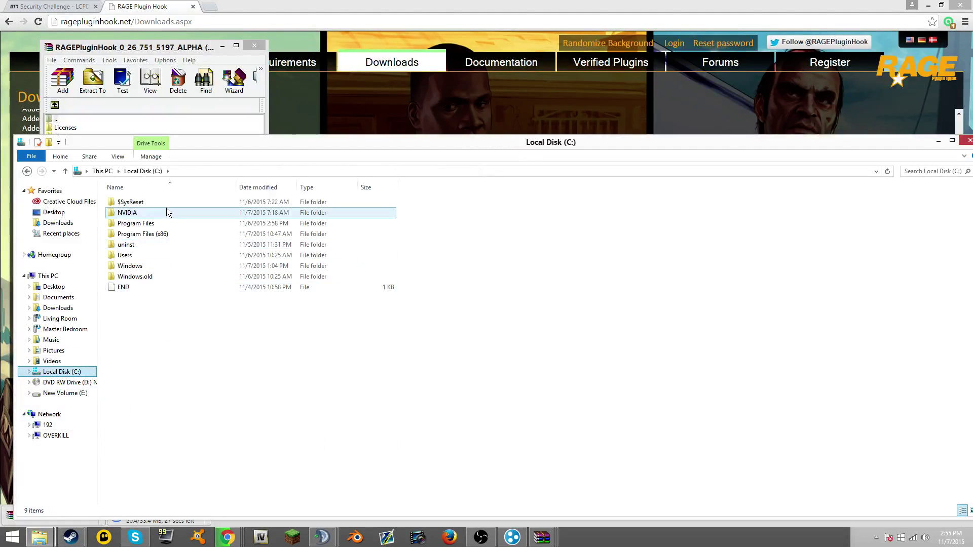
double_click(173, 234)
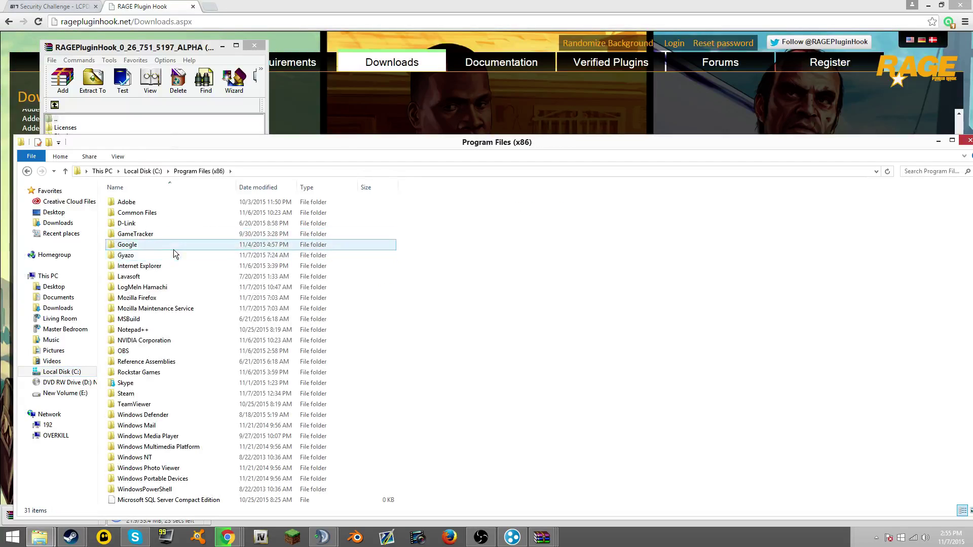
scroll(174, 249, "down", 1)
double_click(130, 371)
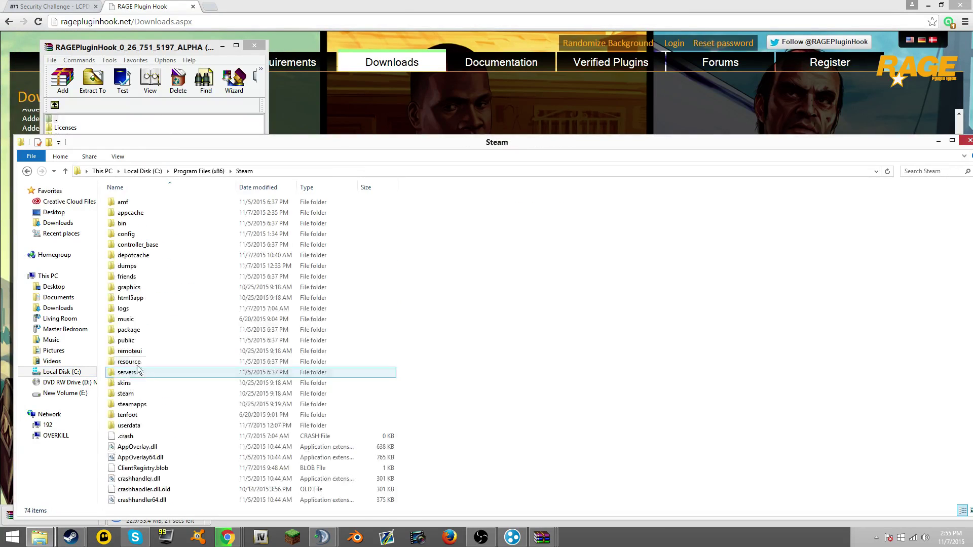
double_click(132, 404)
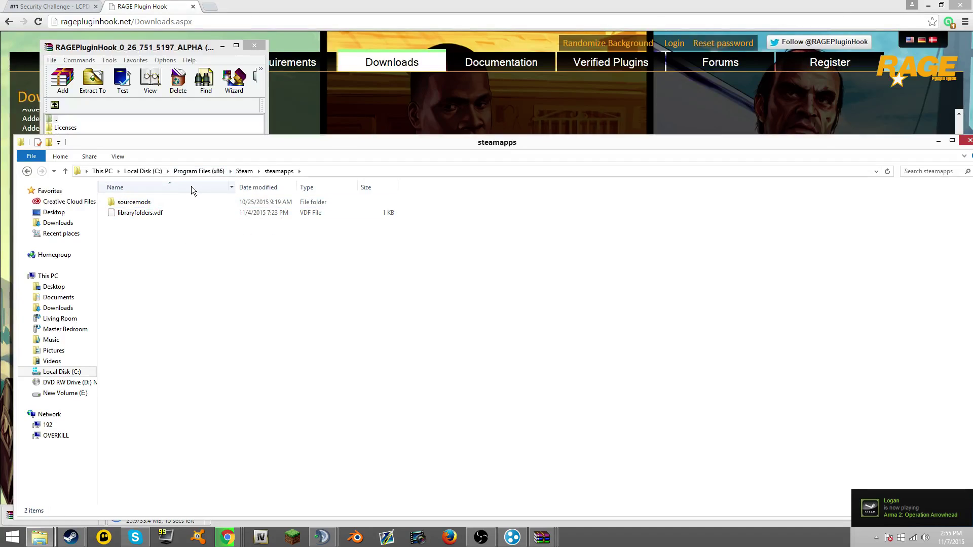
left_click(174, 212)
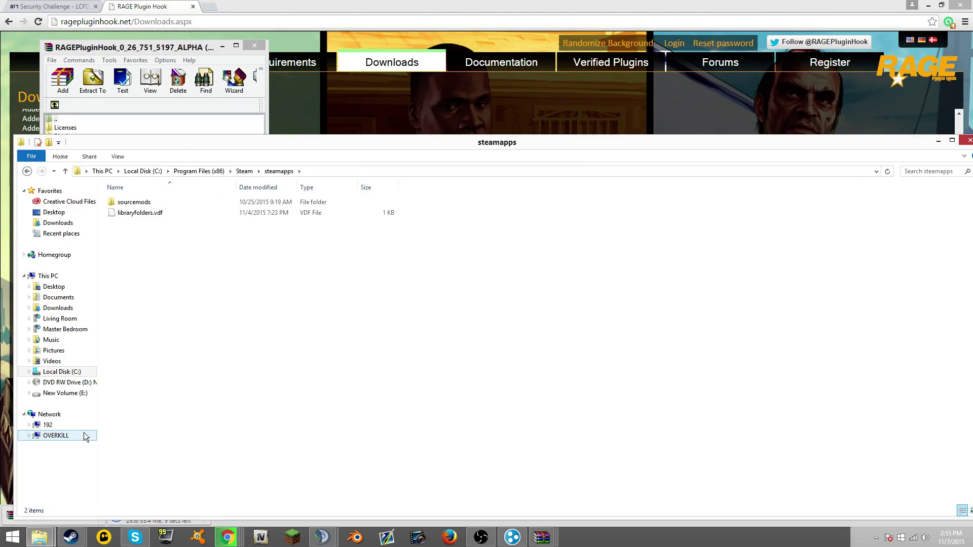
- On New Volume (E:), open Steam\steamapps\common\steamapps\common\Grand Theft Auto V
left_click(74, 396)
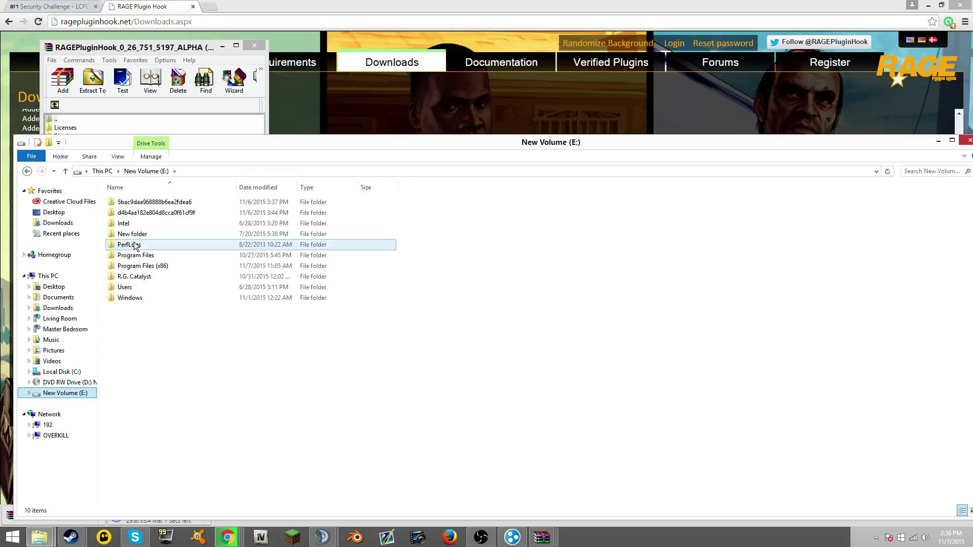
double_click(148, 268)
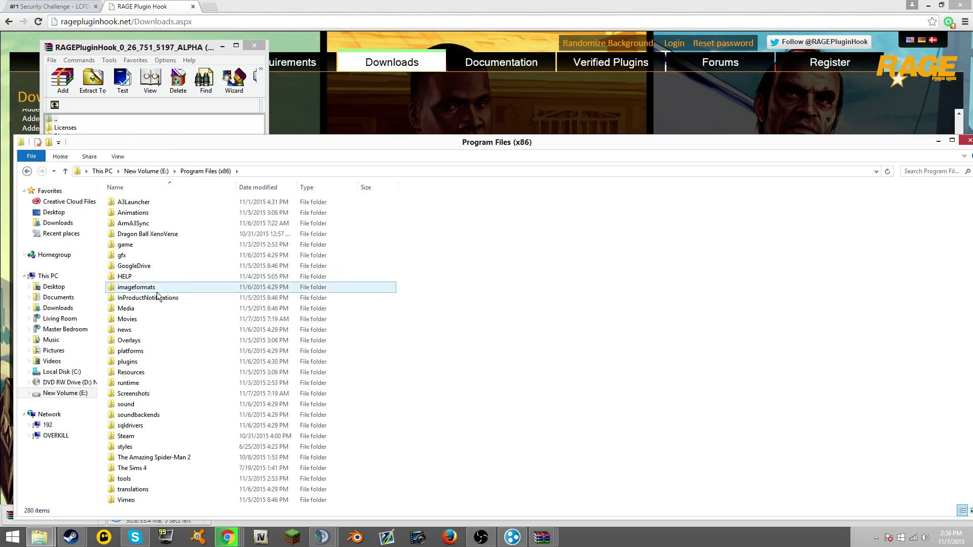
scroll(153, 304, "down", 5)
double_click(153, 348)
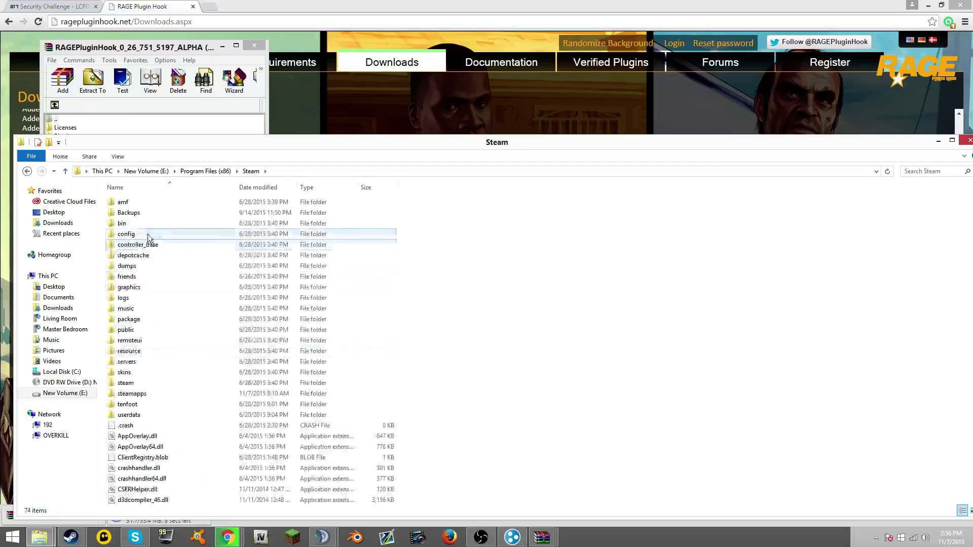
left_click(154, 395)
double_click(152, 395)
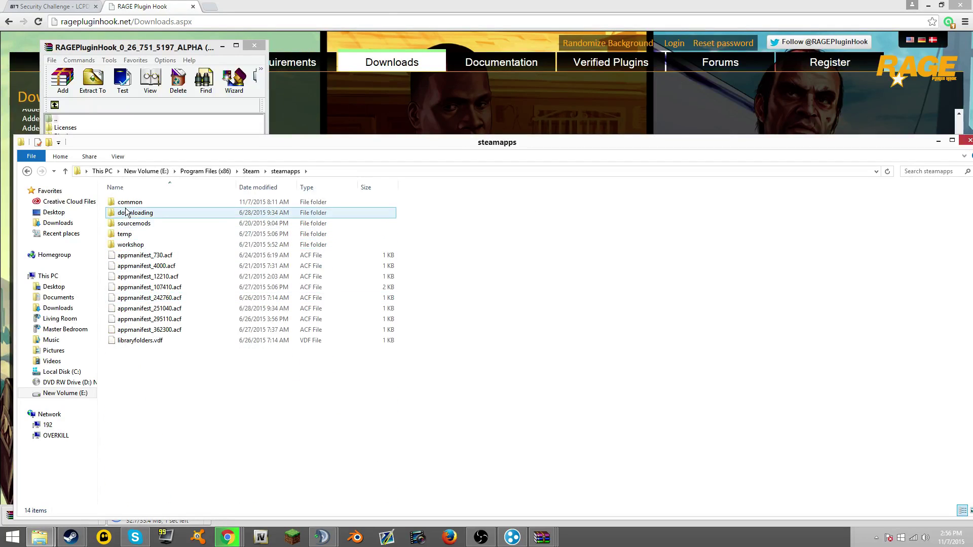
double_click(129, 213)
left_click(131, 204)
double_click(130, 204)
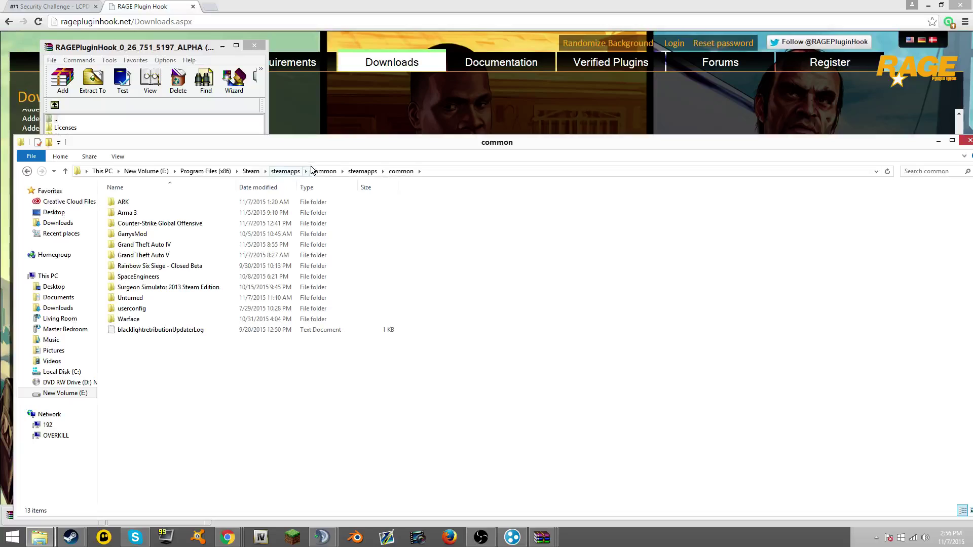
double_click(163, 259)
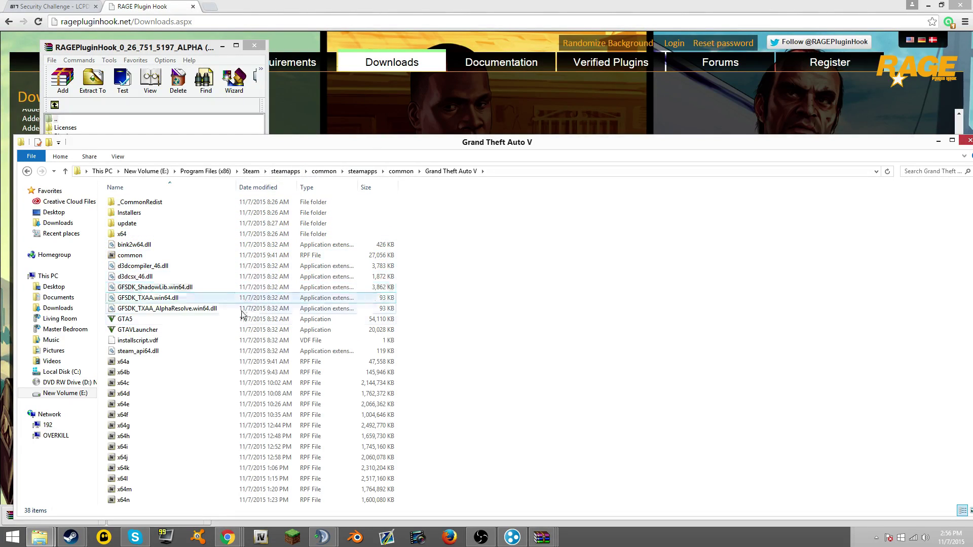
scroll(435, 348, "down", 2)
scroll(383, 309, "up", 2)
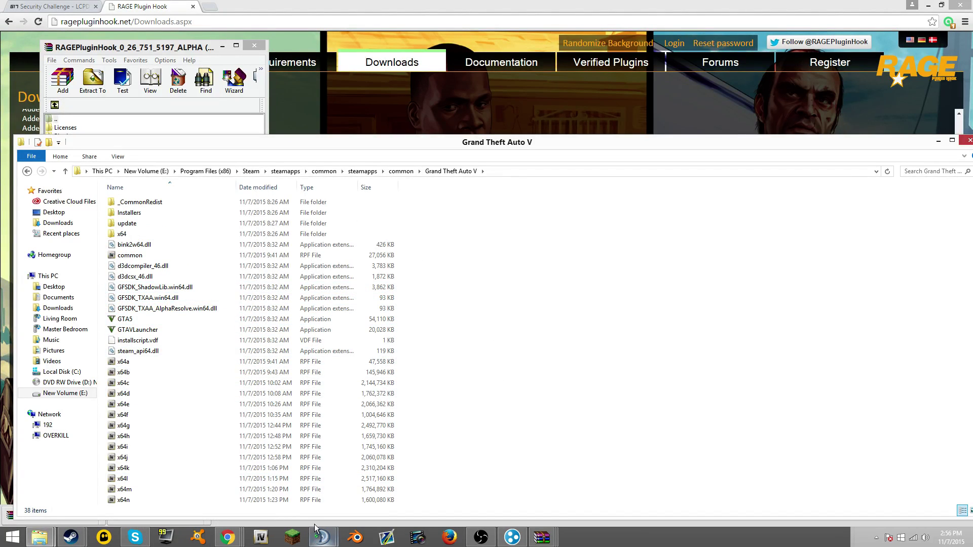
- Search 'openiv', open the openiv.com result, and dismiss the translate offer
right_click(263, 538)
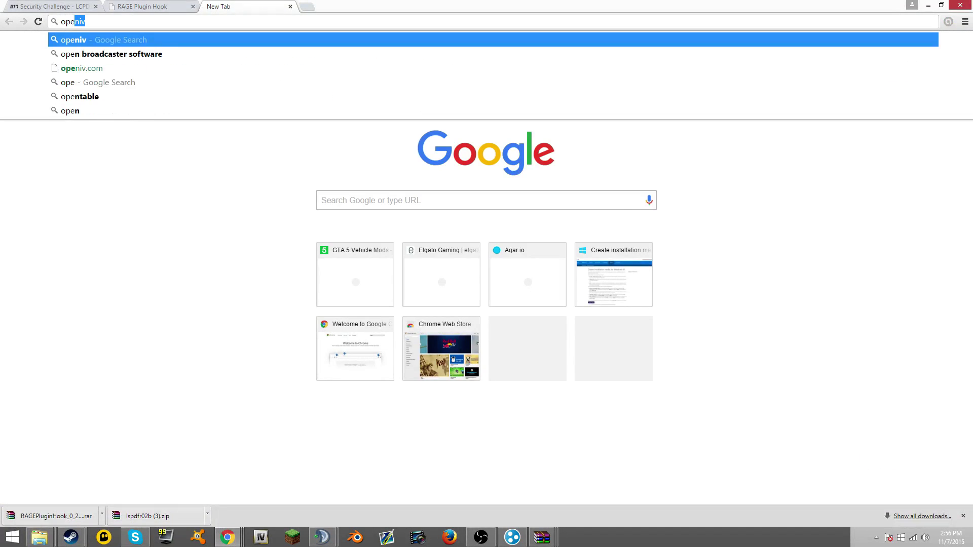
key("Return")
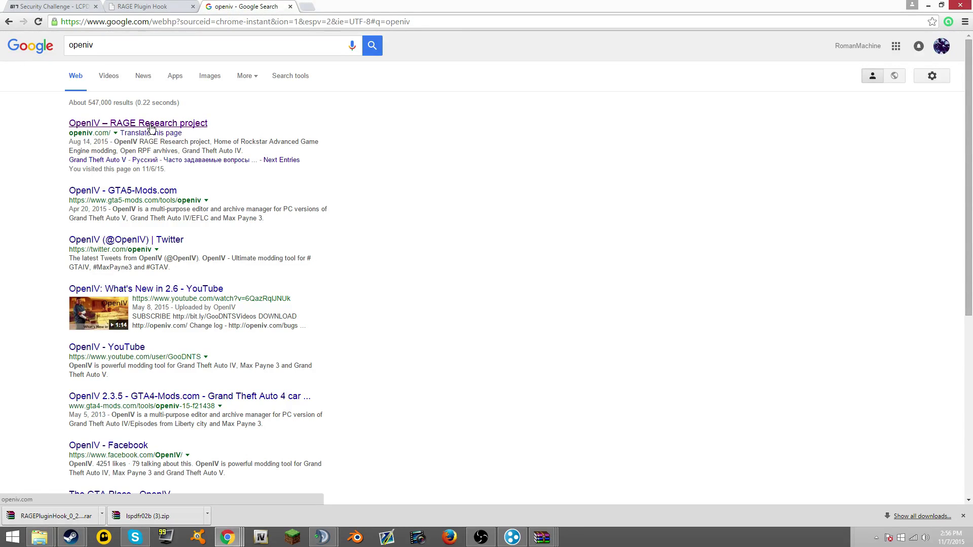
left_click(137, 122)
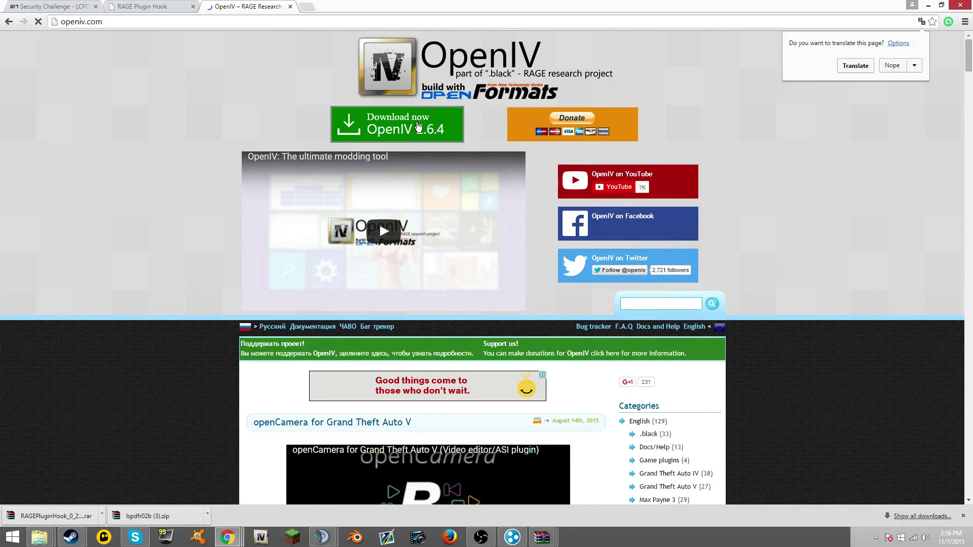
left_click(219, 434)
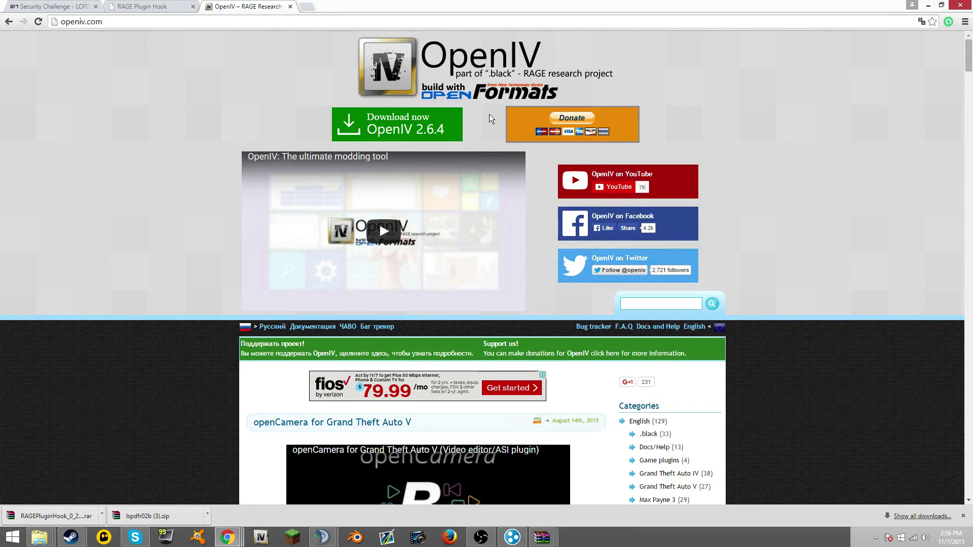
- Download and run ovisetup.exe in English, accept the license, and confirm the 10.7 Mb download
left_click(396, 124)
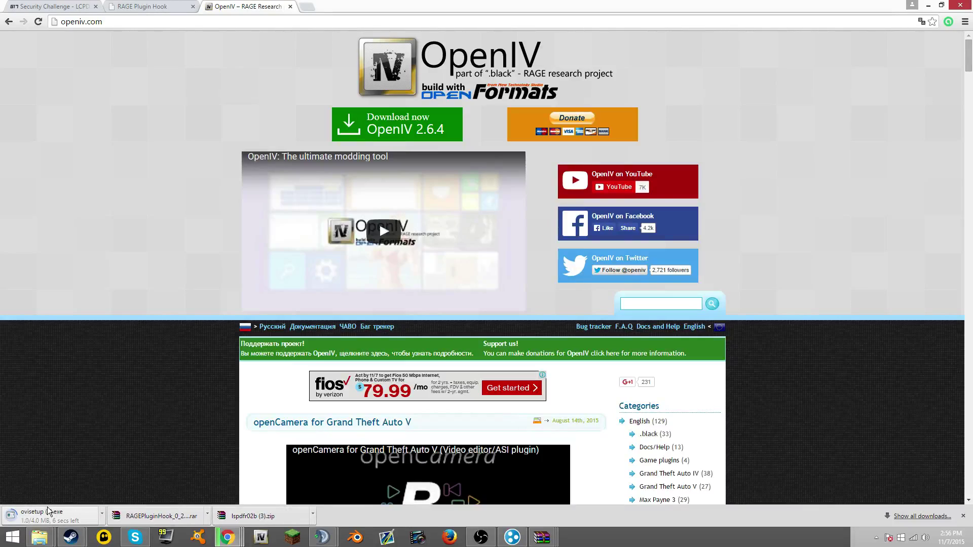
left_click(45, 514)
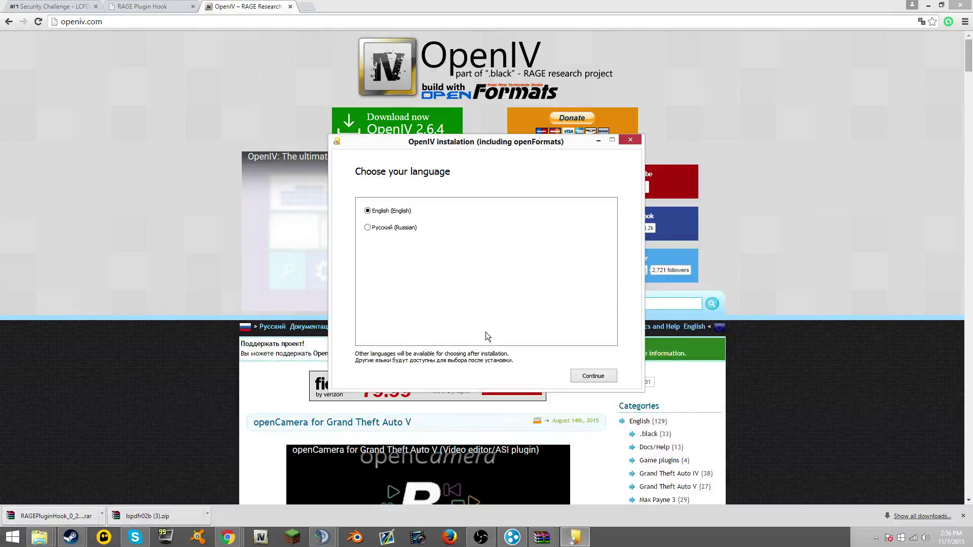
left_click(593, 376)
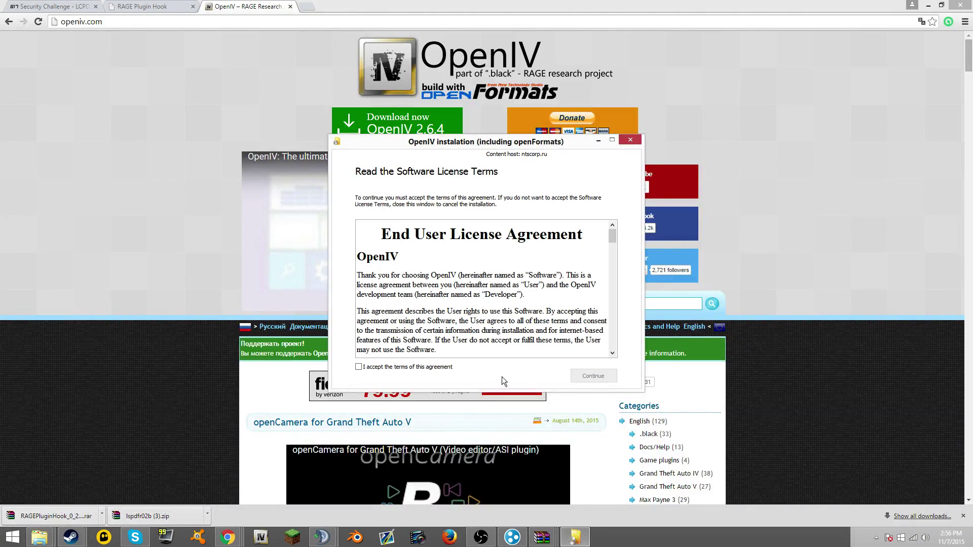
left_click(593, 376)
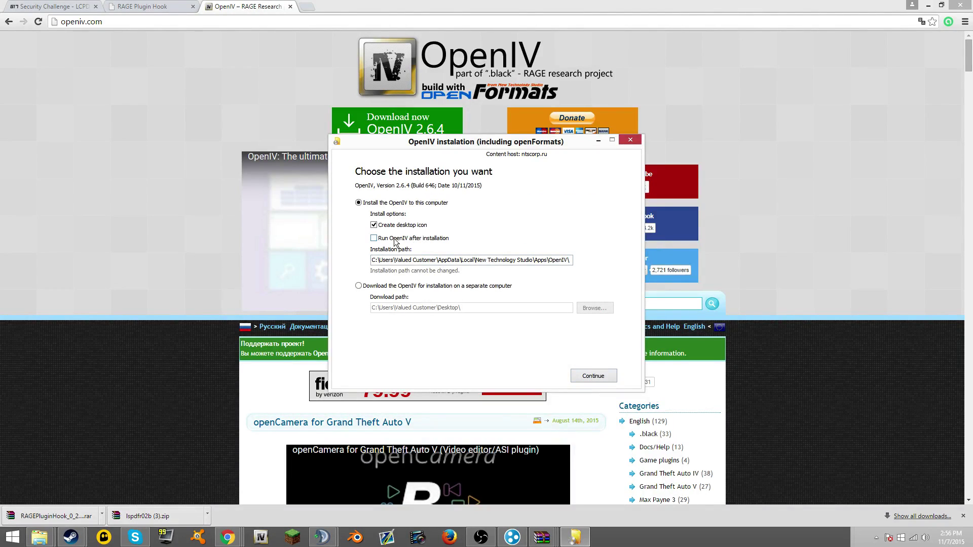
left_click(585, 380)
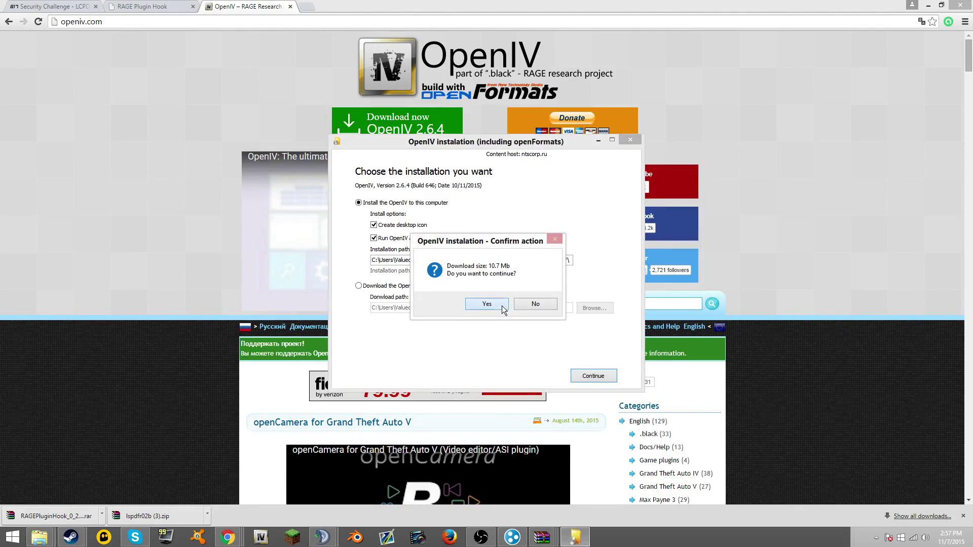
left_click(502, 308)
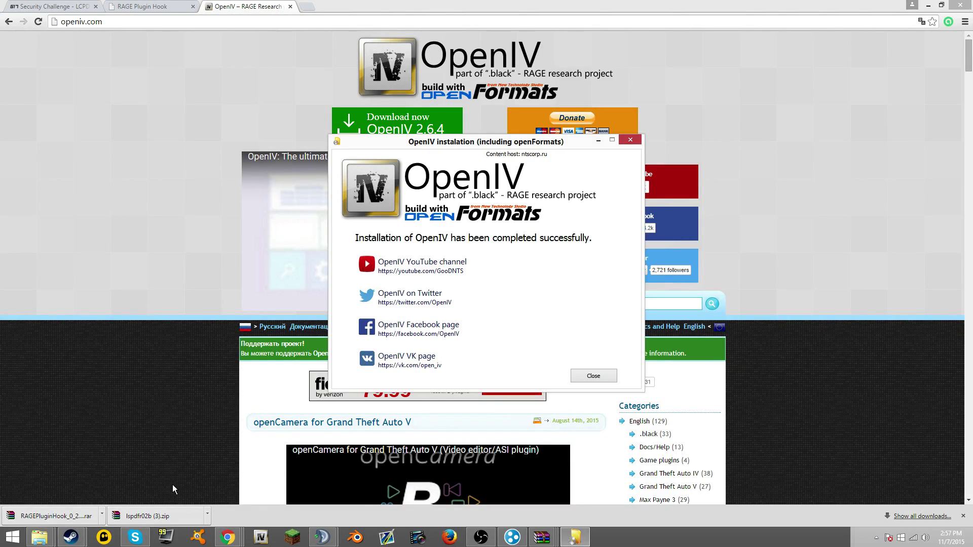
- Close the installer, choose Grand Theft Auto V for Windows, and browse to E:\Program Files (x86)
left_click(589, 377)
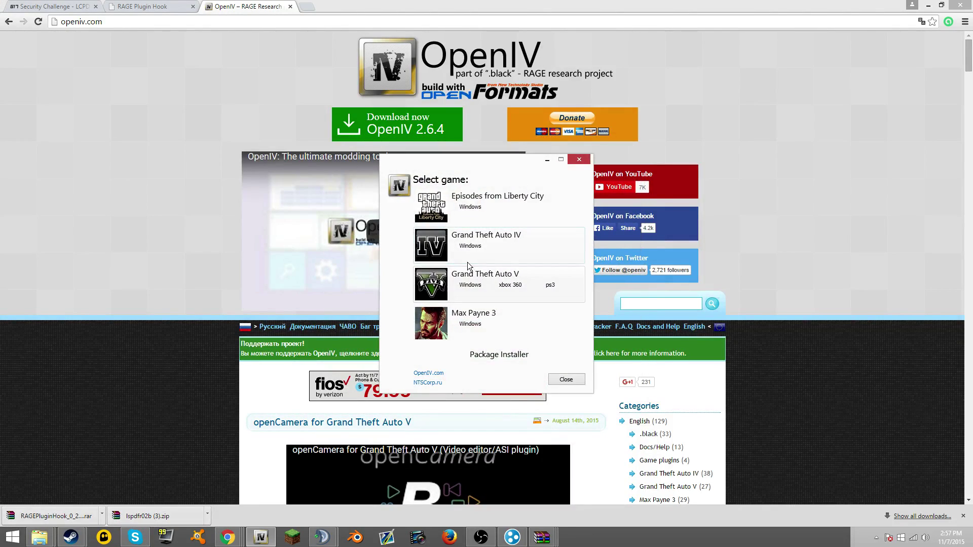
left_click(471, 284)
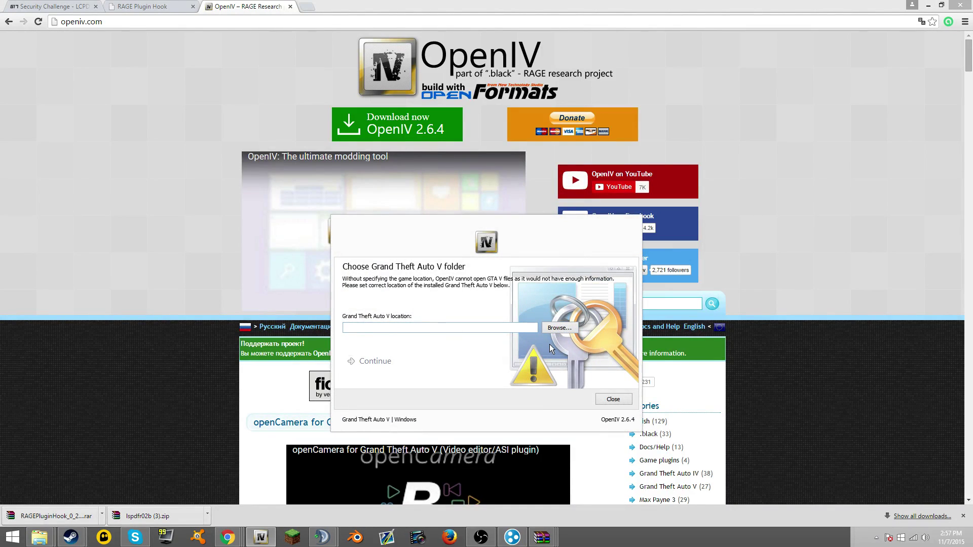
left_click(562, 330)
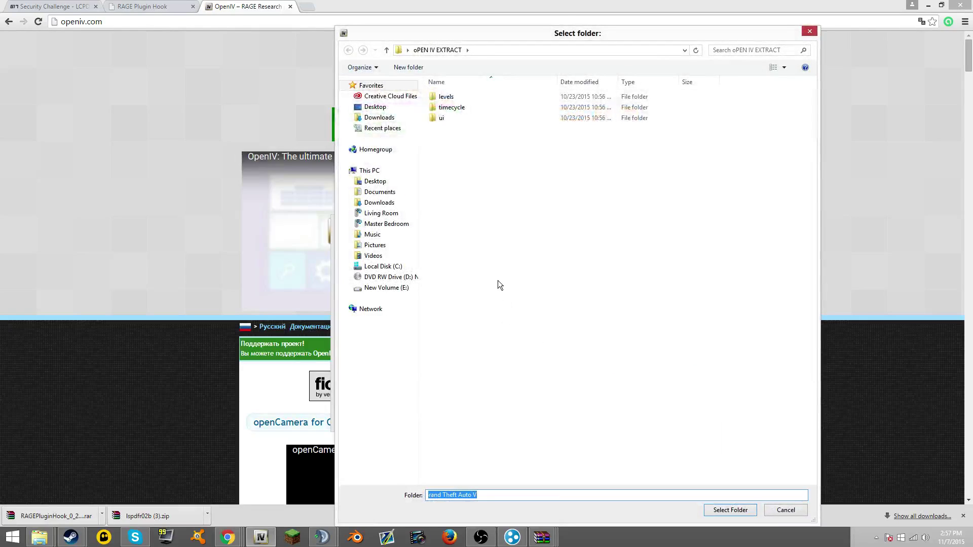
left_click(387, 286)
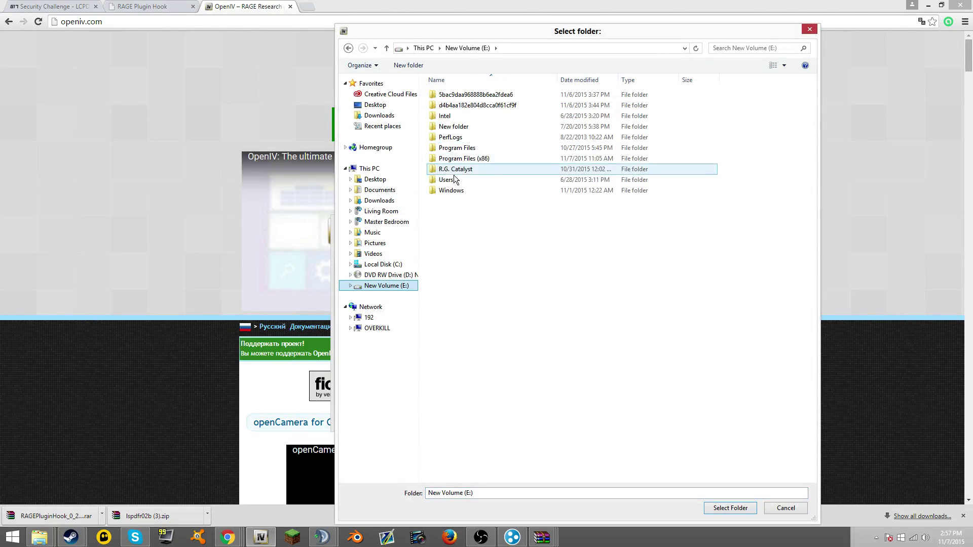
left_click(463, 158)
double_click(463, 158)
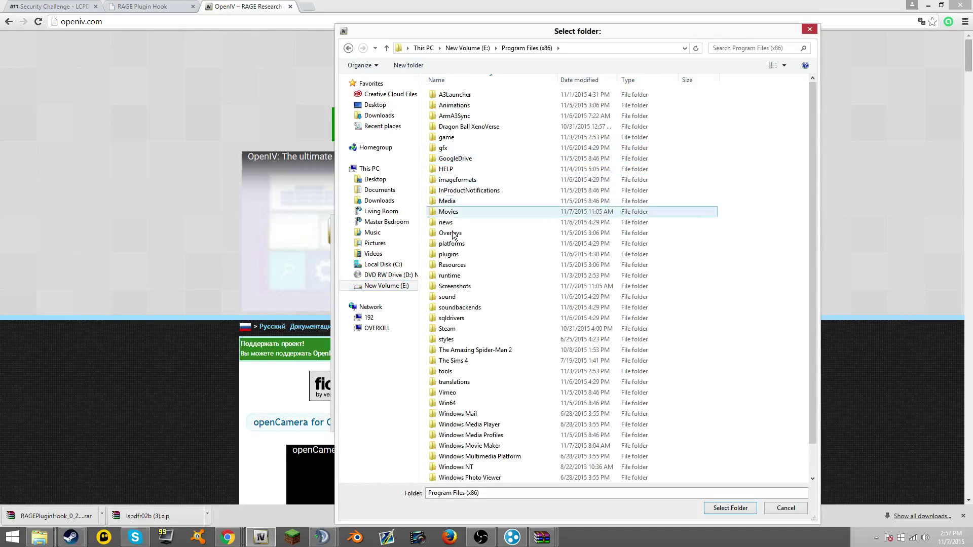
scroll(456, 228, "down", 5)
- Set Steam\steamapps\common\steamapps\common\Grand Theft Auto V as the game folder and continue
left_click(448, 287)
double_click(447, 296)
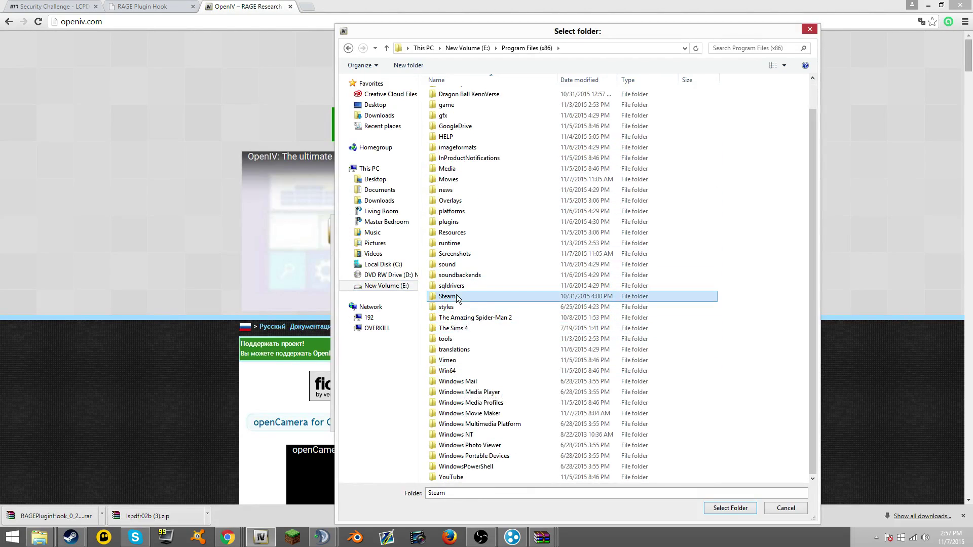
left_click(446, 275)
double_click(453, 286)
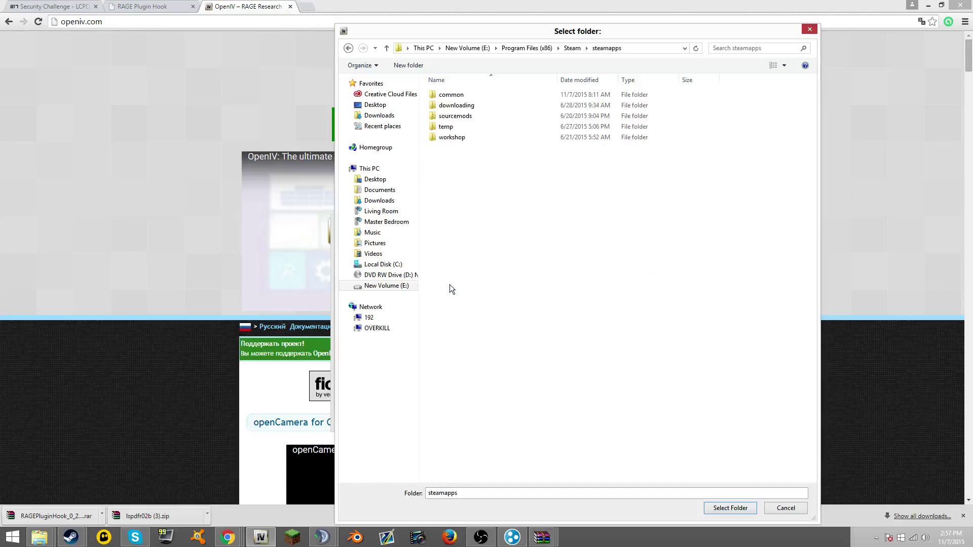
double_click(453, 95)
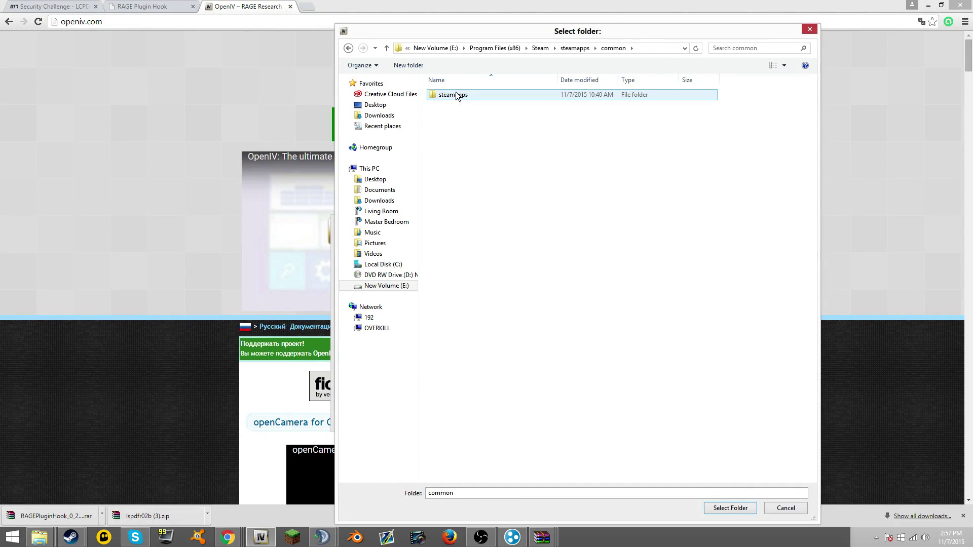
double_click(454, 94)
double_click(453, 95)
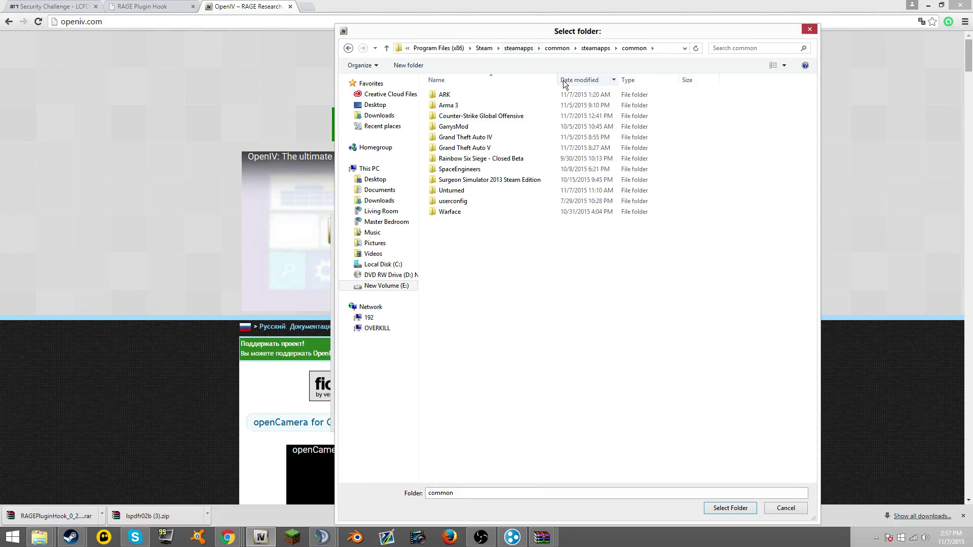
left_click(515, 149)
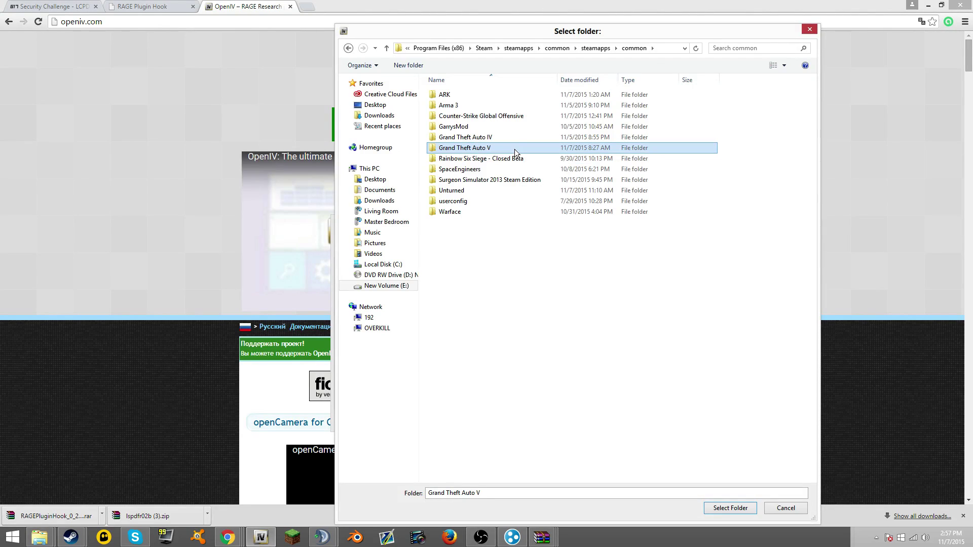
double_click(515, 149)
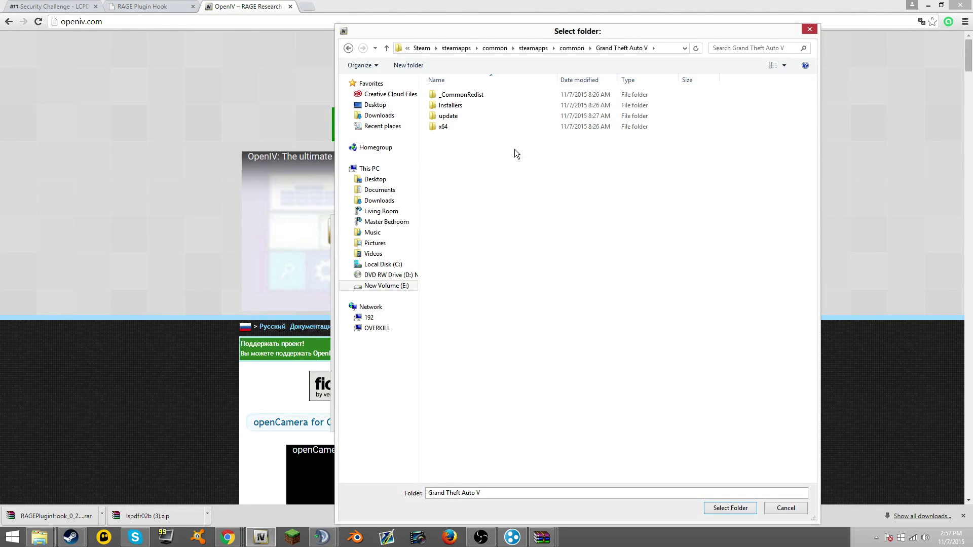
left_click(718, 510)
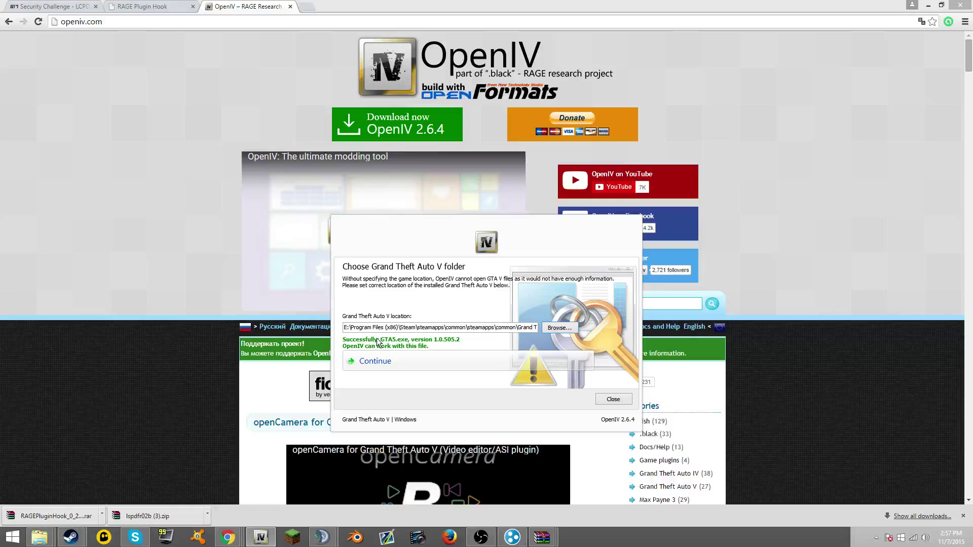
left_click(383, 366)
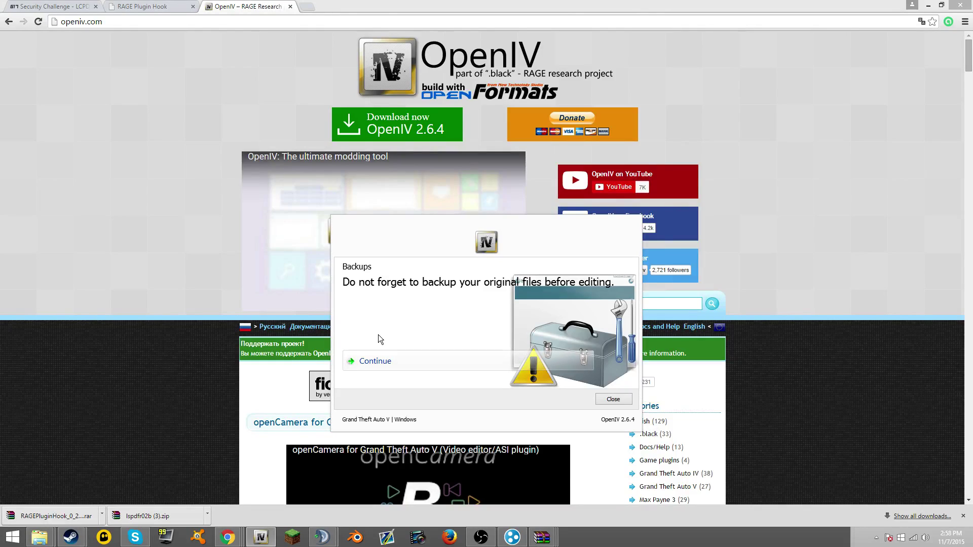
- Finish the wizard, maximize OpenIV, open x64e.rpf, and switch on Edit mode
left_click(398, 367)
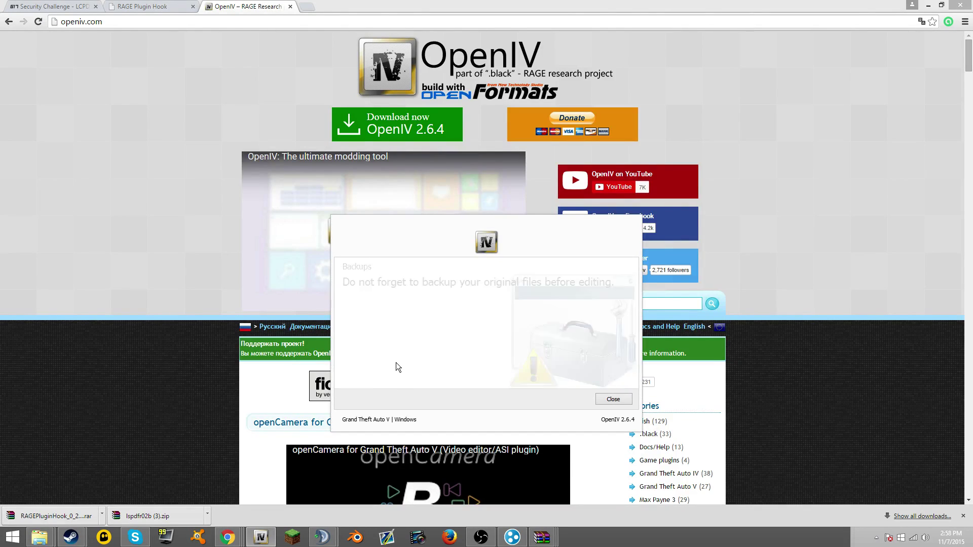
left_click(453, 361)
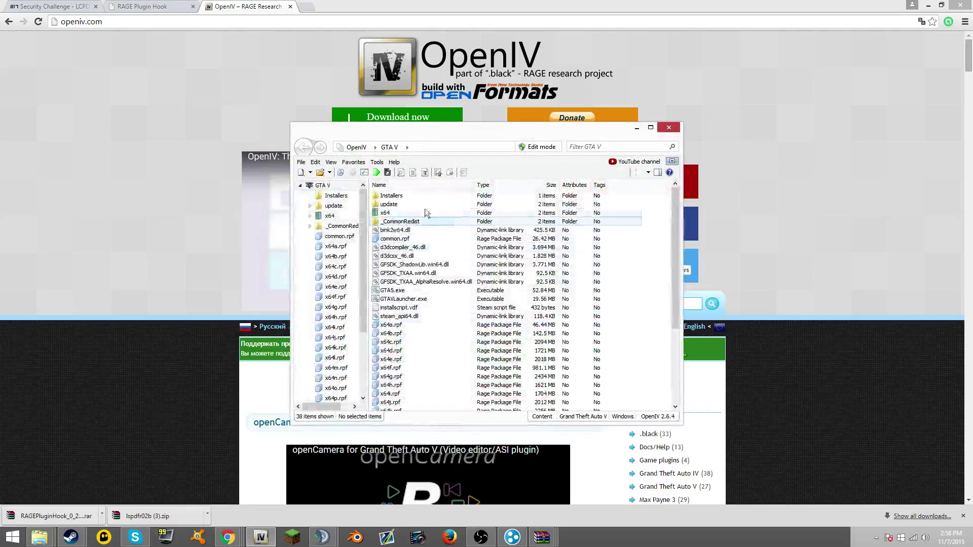
double_click(428, 131)
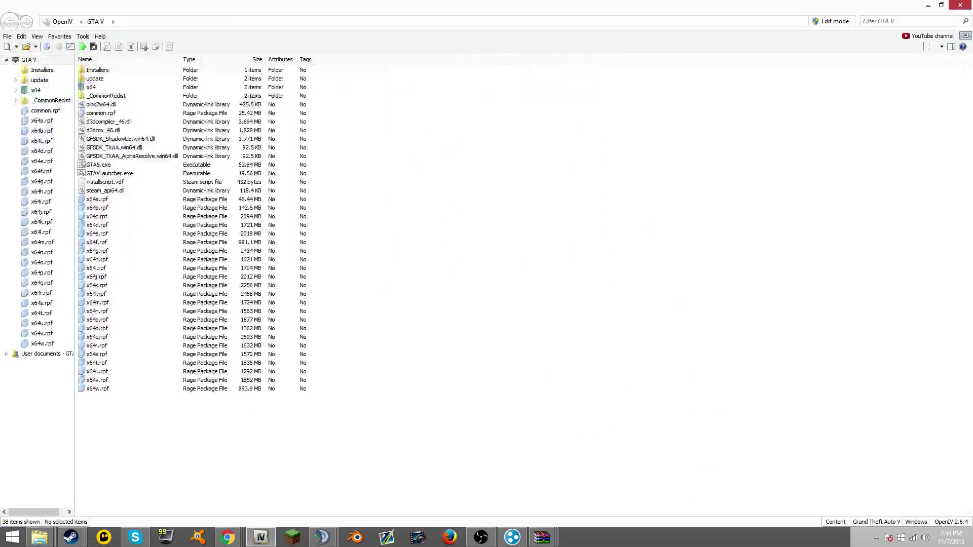
left_click(41, 162)
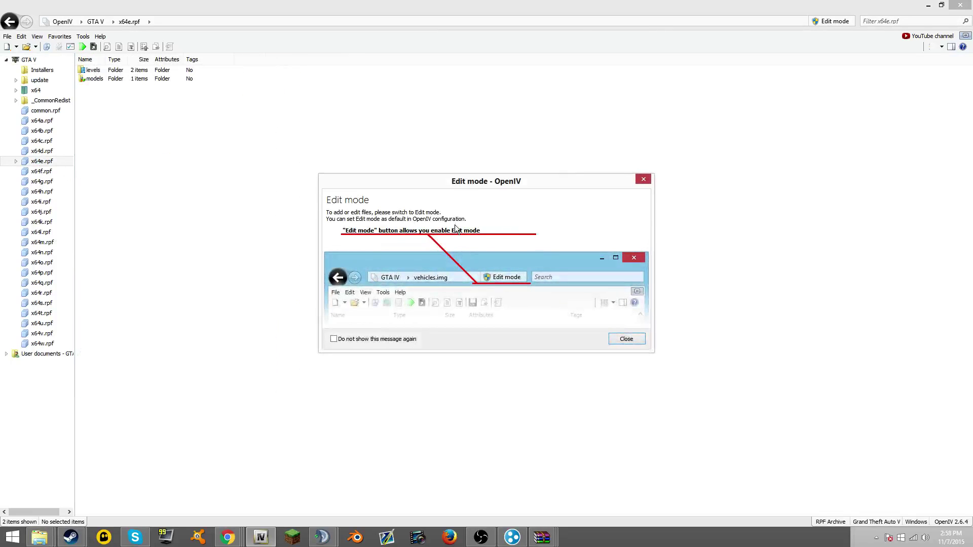
left_click(625, 339)
left_click(834, 22)
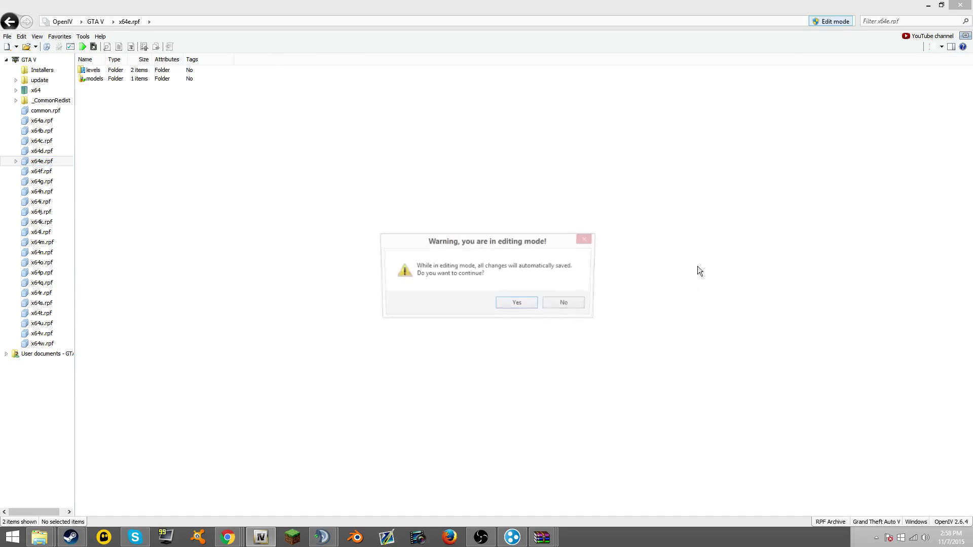
left_click(522, 299)
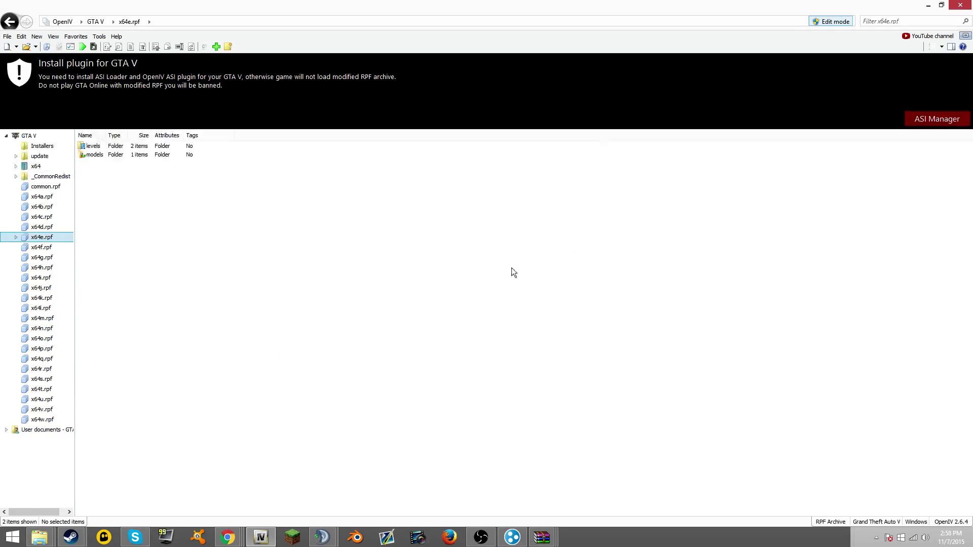
- Install ASI Loader and OpenIV.ASI from the ASI Manager
left_click(935, 119)
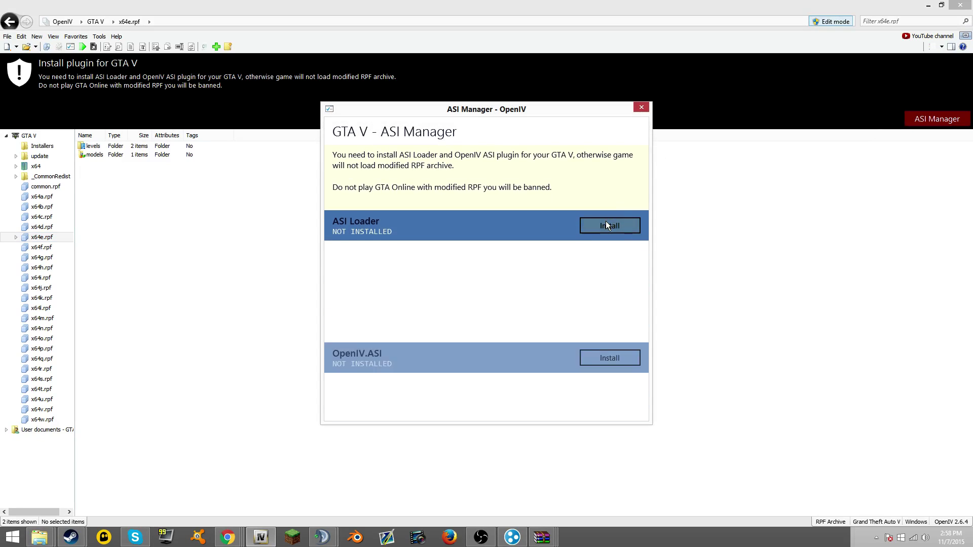
left_click(606, 219)
left_click(608, 252)
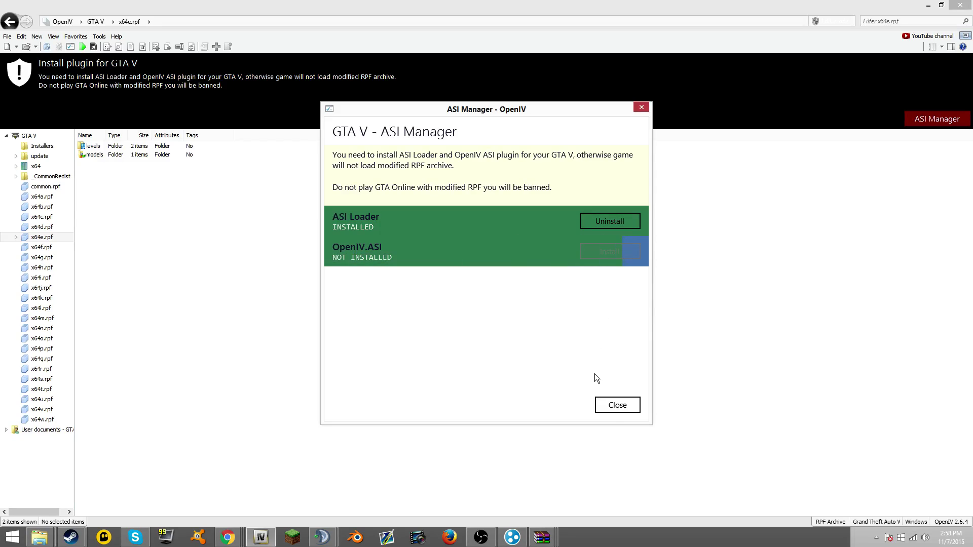
left_click(617, 405)
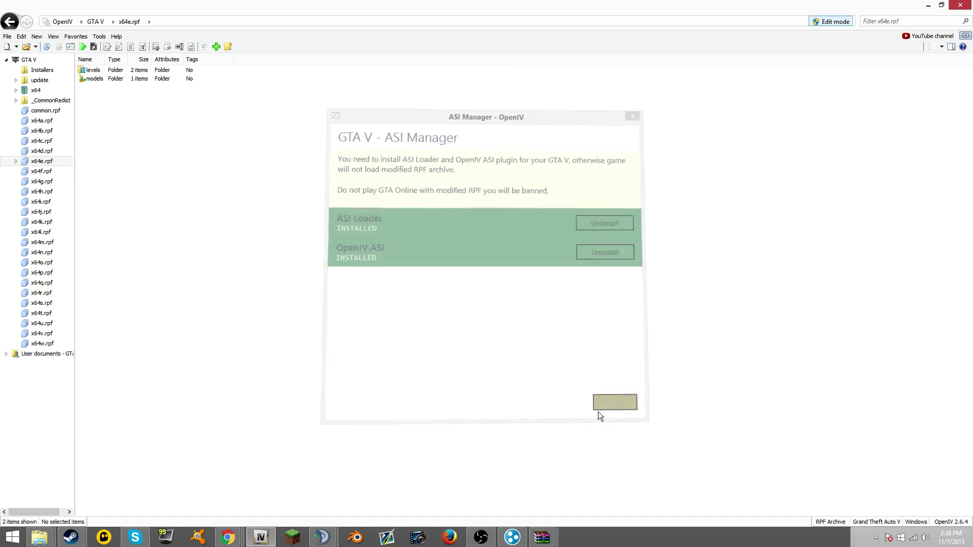
- Open levels > gta5 > vehicles.rpf and preview the adder.yft car model
double_click(94, 70)
double_click(93, 79)
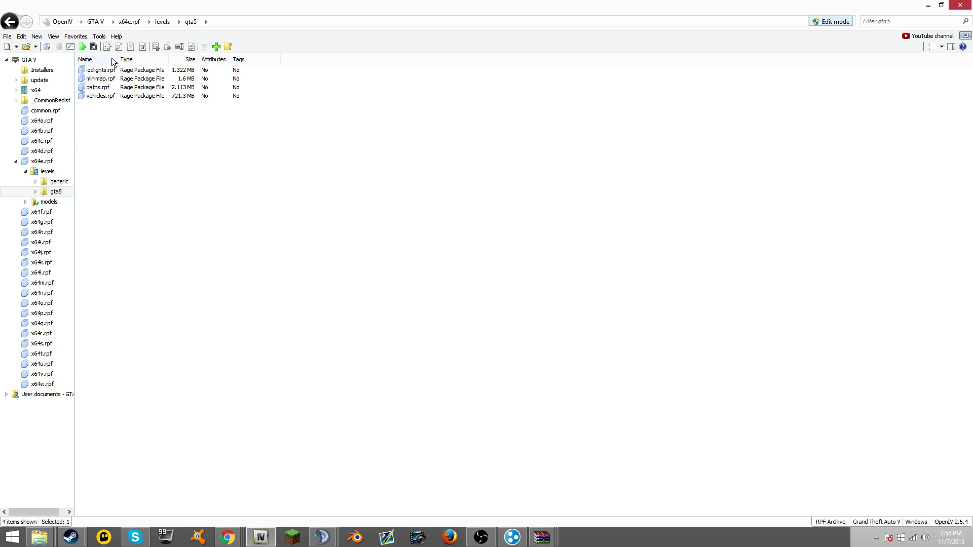
double_click(99, 96)
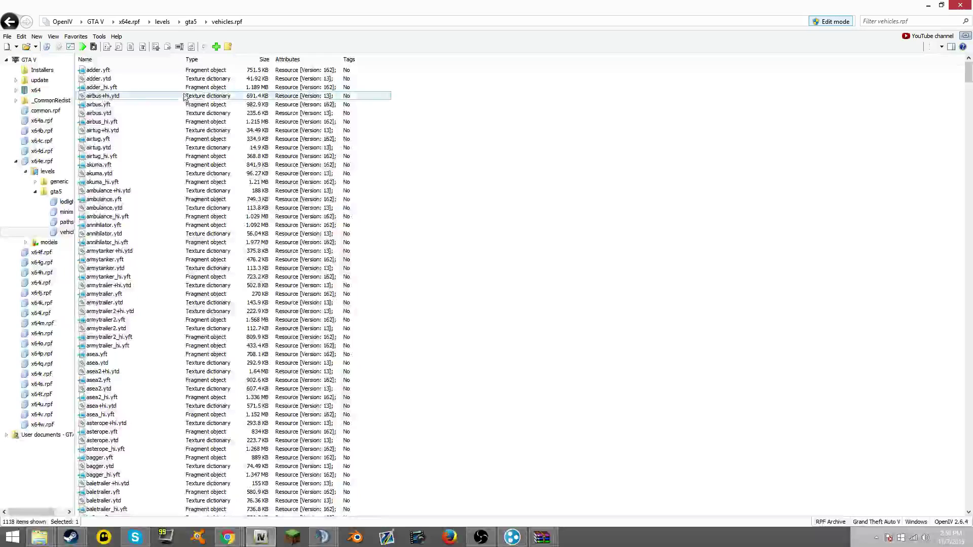
left_click(311, 70)
double_click(311, 71)
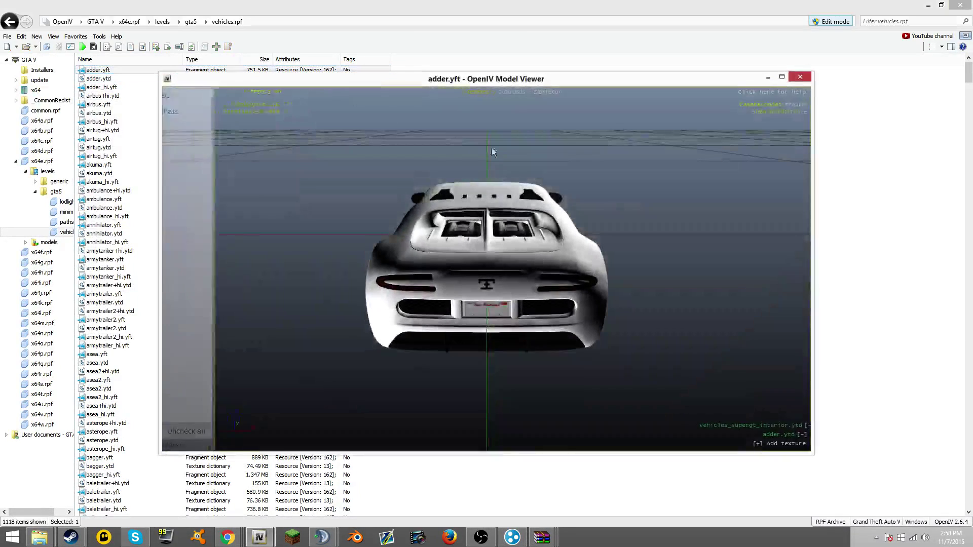
left_click_drag(492, 147, 810, 87)
left_click(804, 77)
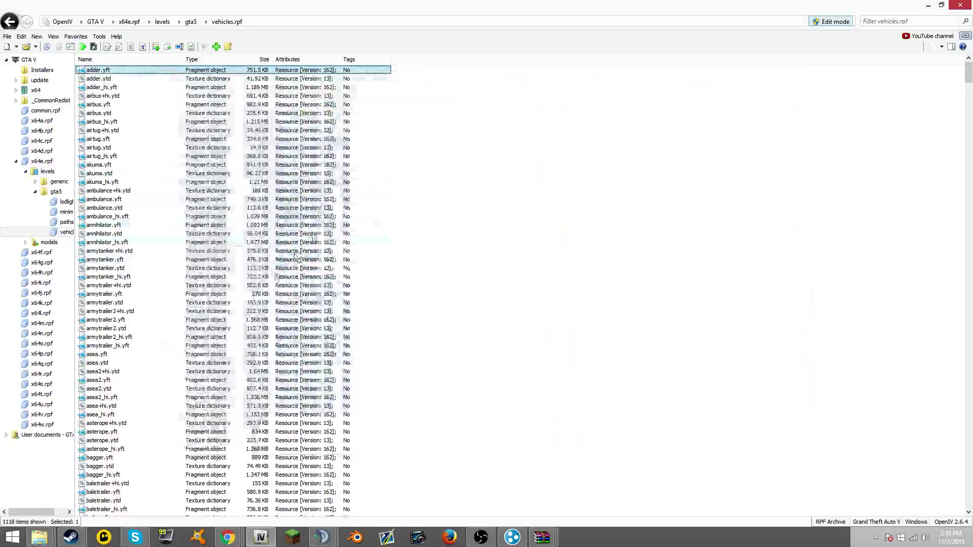
scroll(127, 332, "down", 5)
scroll(127, 332, "down", 3)
scroll(129, 332, "down", 5)
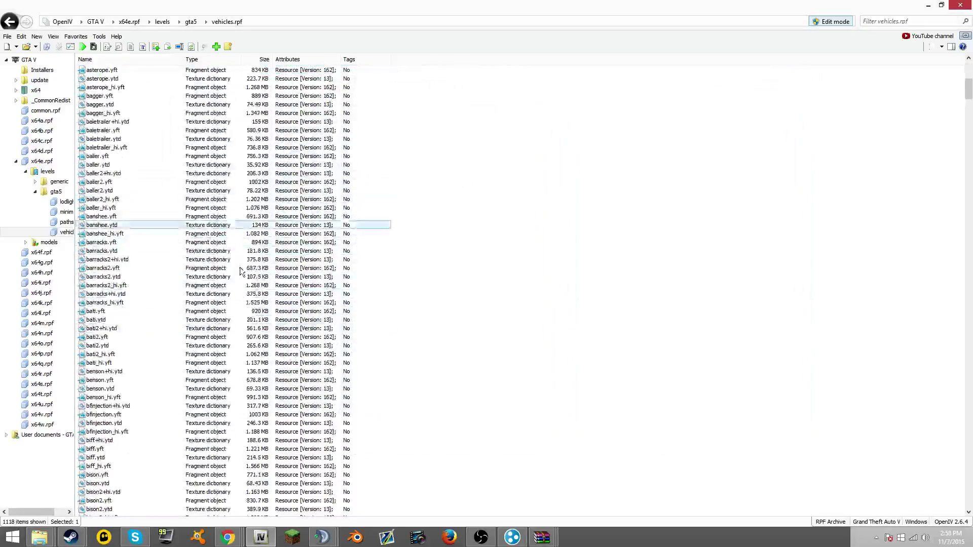
scroll(129, 332, "up", 3)
scroll(129, 332, "up", 5)
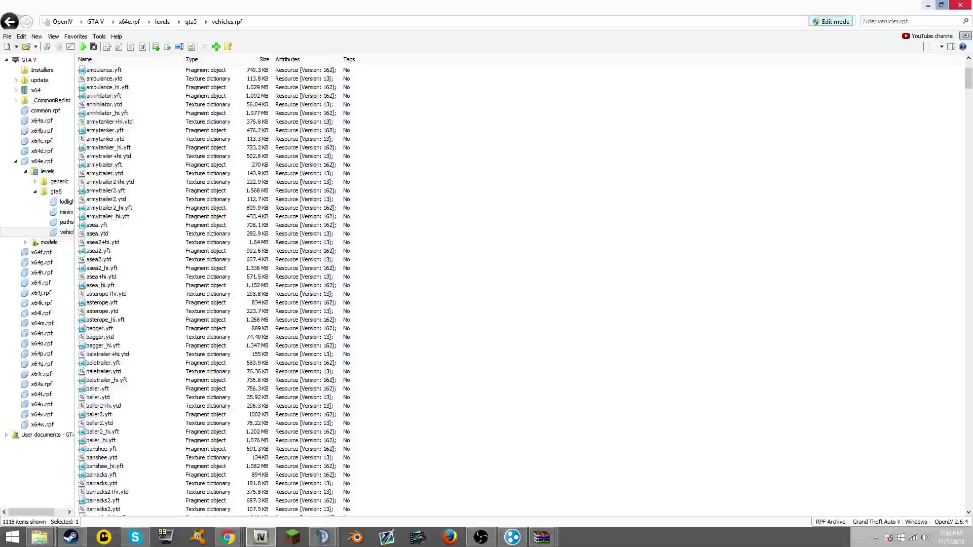
- Open the downloaded LSPDFR archive in WinRAR and dismiss the trial notice
left_click(928, 5)
left_click(147, 516)
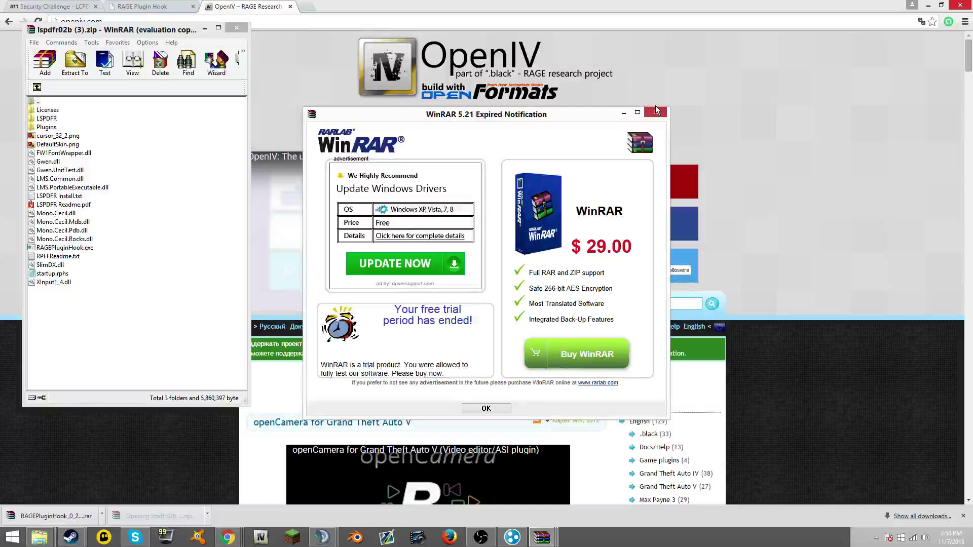
left_click(655, 112)
- Drag all LSPDFR archive items into the Grand Theft Auto V folder window
left_click(41, 537)
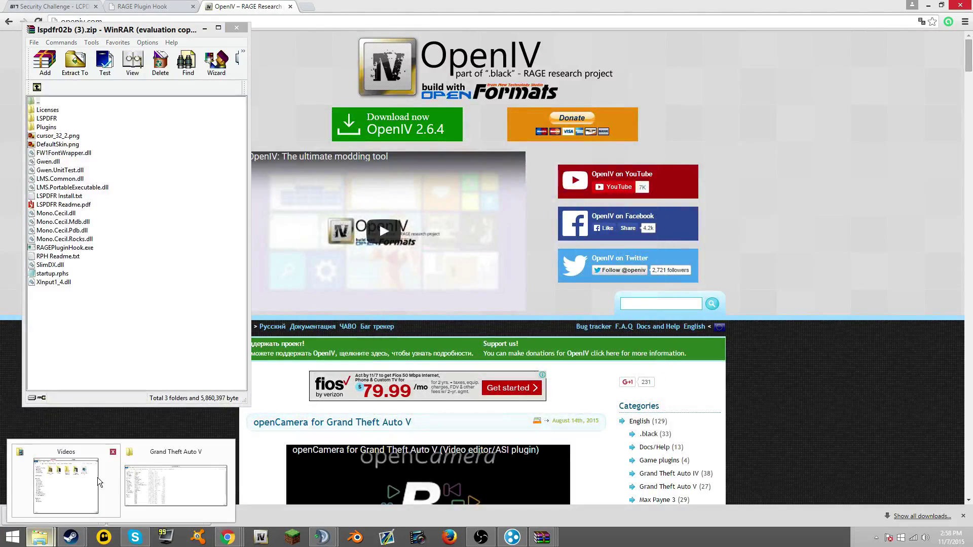
left_click(167, 473)
left_click_drag(418, 142, 876, 68)
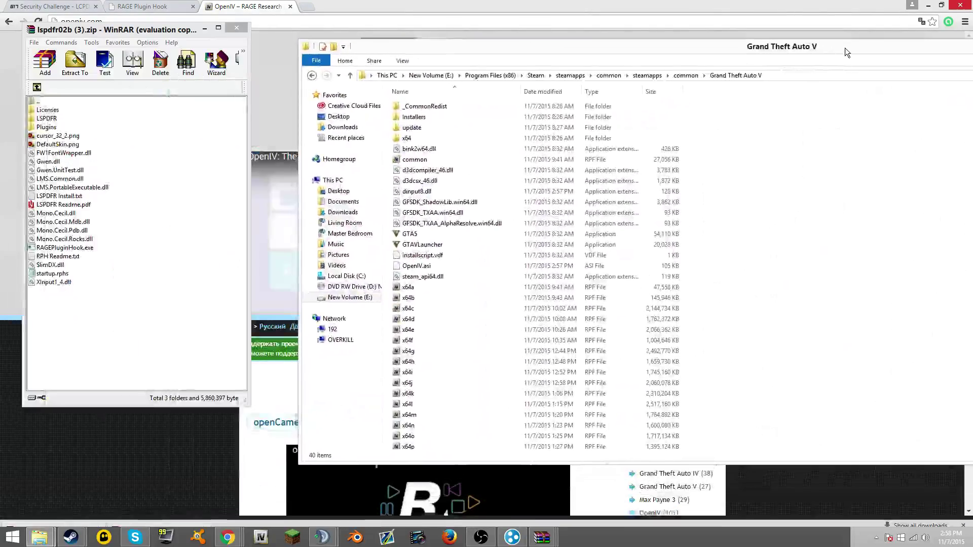
left_click_drag(72, 301, 62, 99)
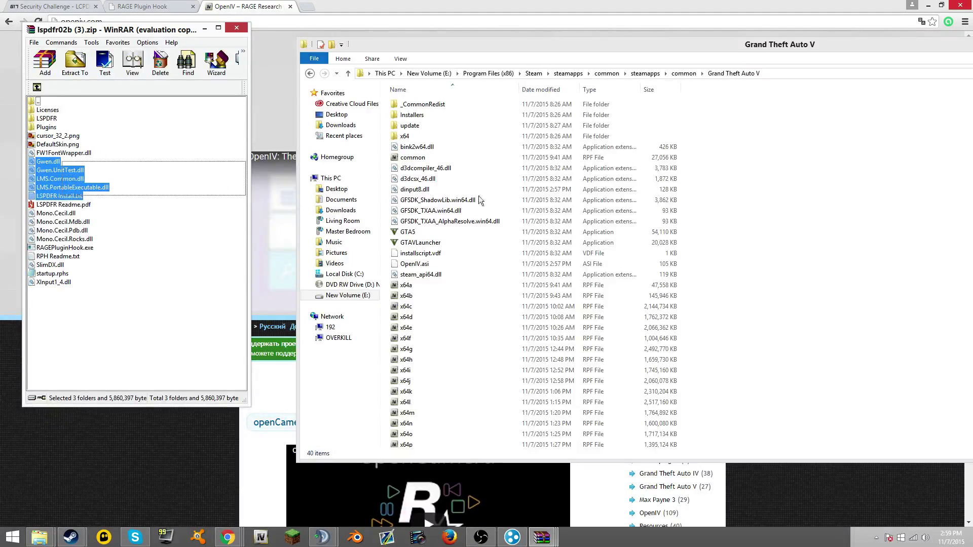
left_click_drag(119, 296, 57, 103)
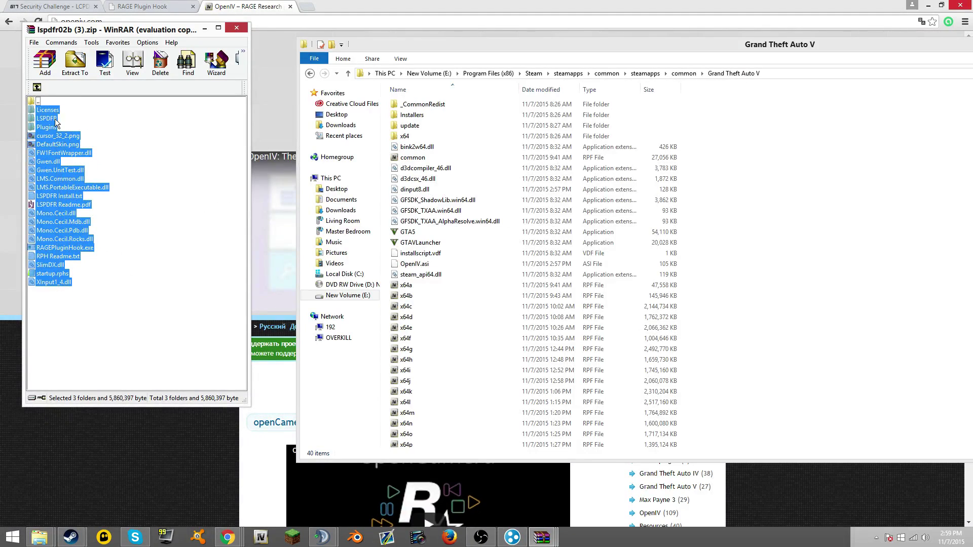
left_click_drag(854, 213, 844, 204)
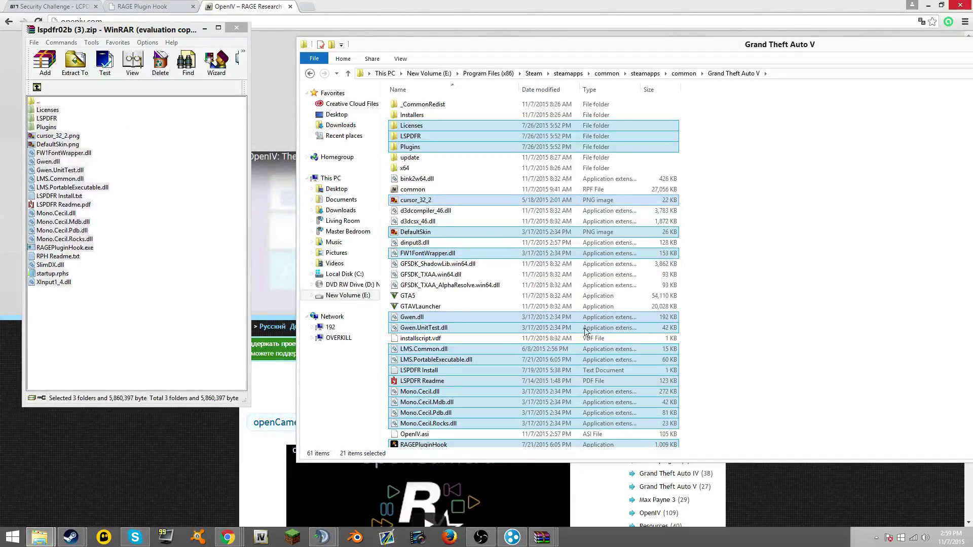
left_click(765, 288)
scroll(532, 304, "down", 5)
scroll(456, 304, "up", 4)
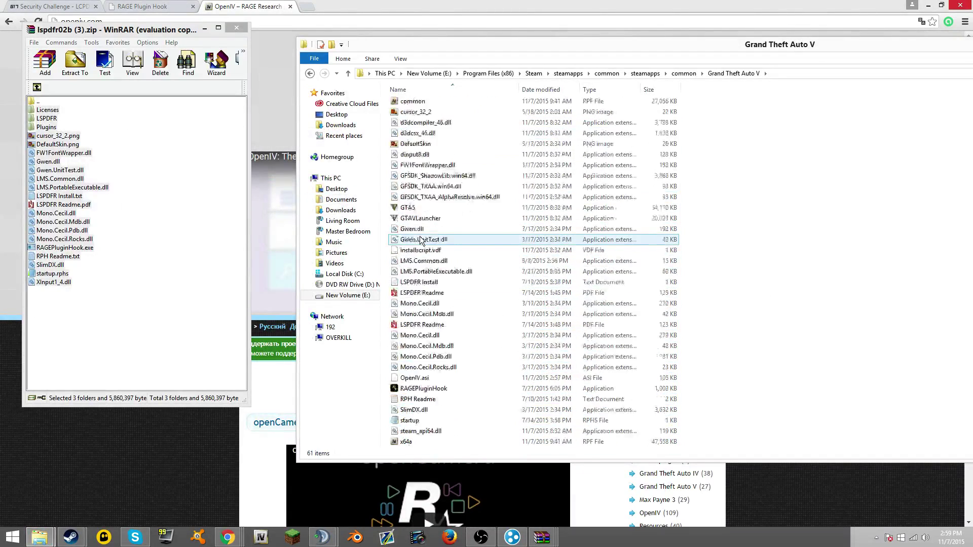
scroll(416, 312, "down", 2)
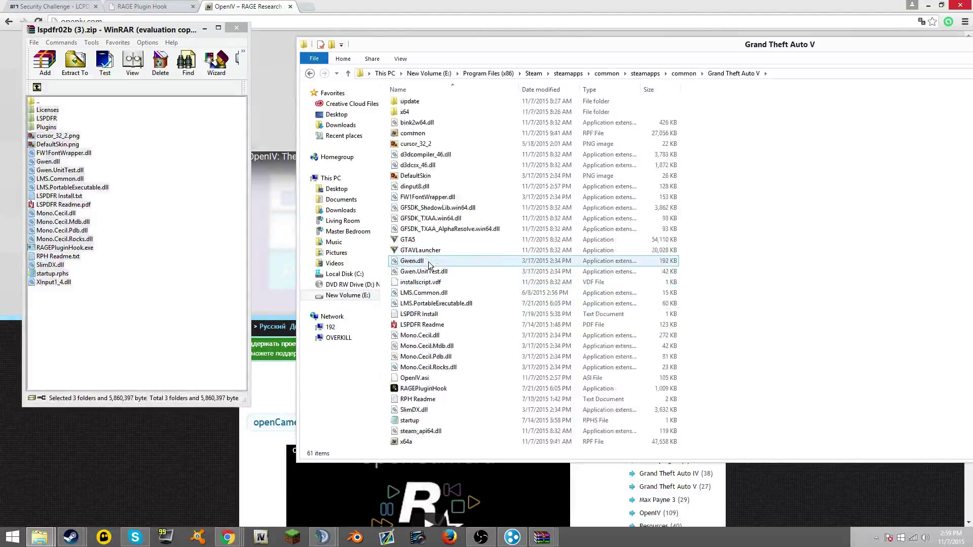
left_click(422, 356)
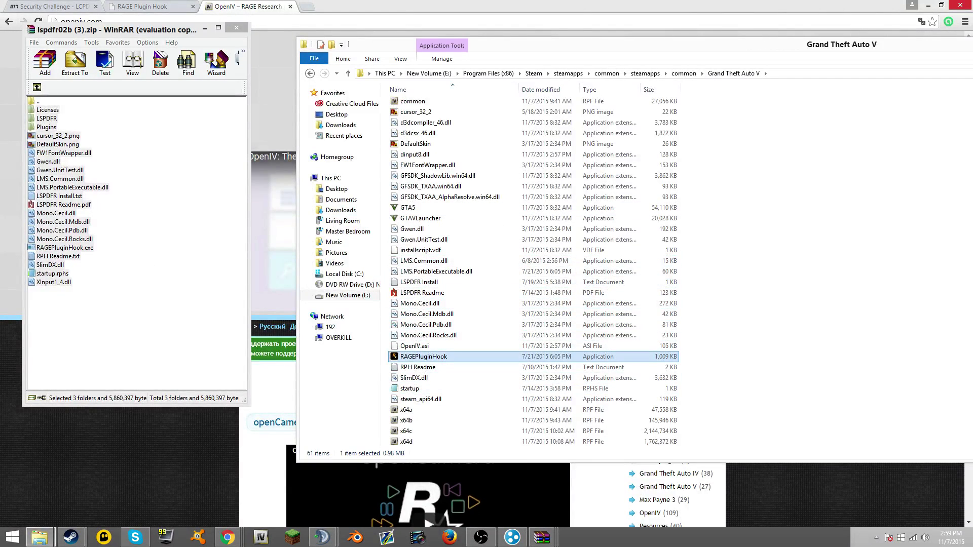
left_click(123, 536)
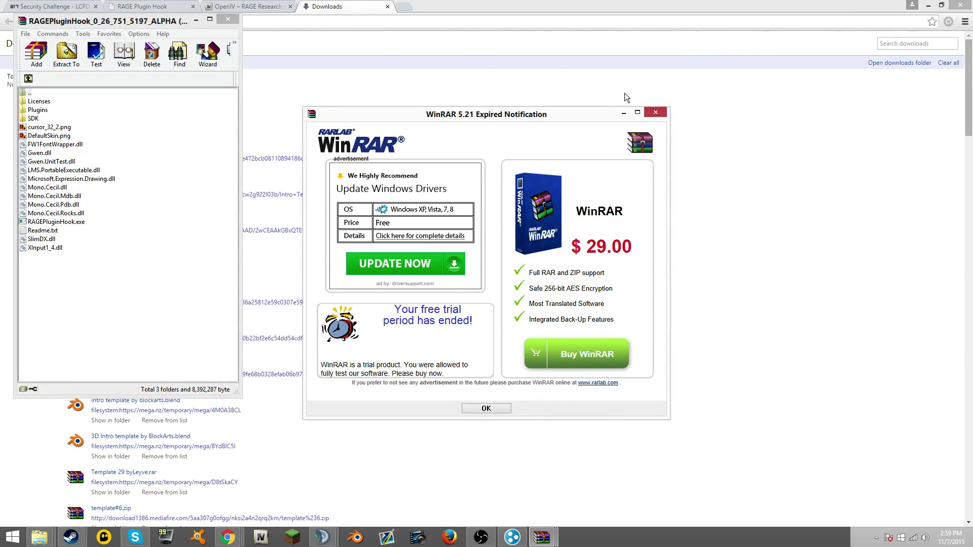
- Drag all RAGE Plugin Hook items into the GTA V folder, replacing the 17 duplicates
left_click(655, 112)
mouse_move(39, 537)
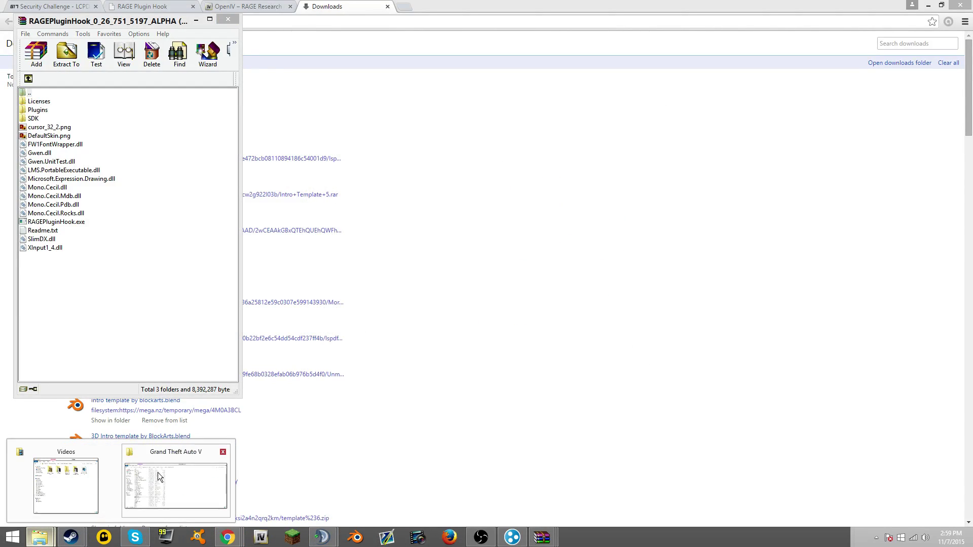
left_click(174, 483)
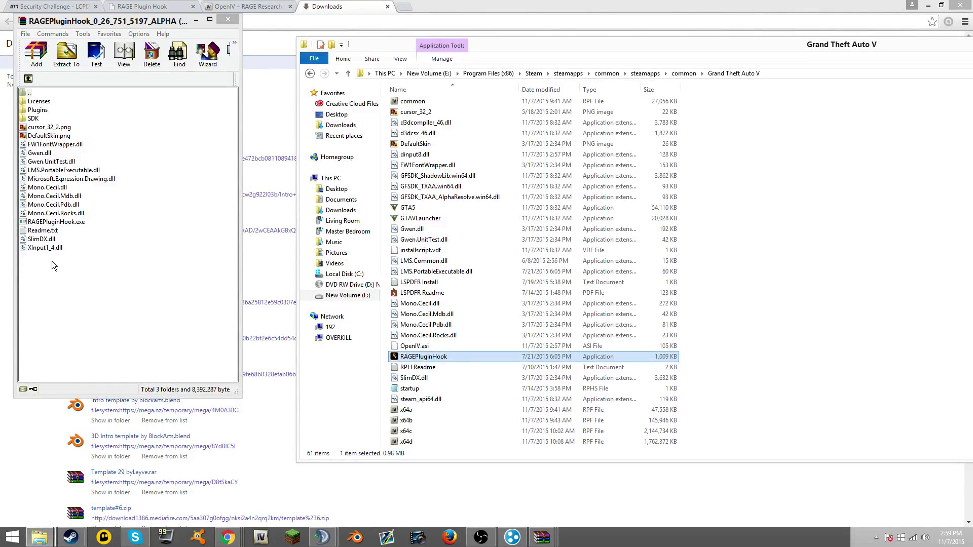
left_click_drag(51, 261, 104, 155)
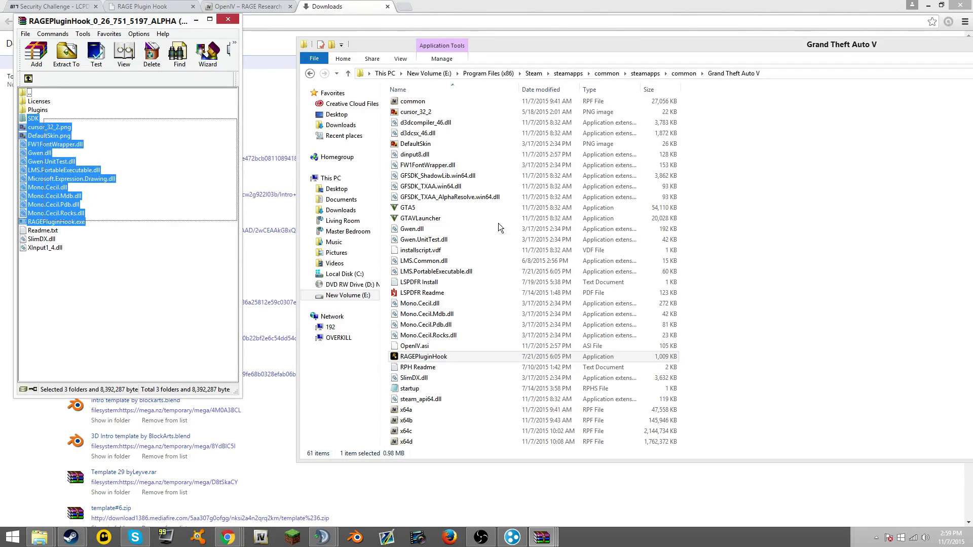
left_click_drag(52, 274, 45, 103)
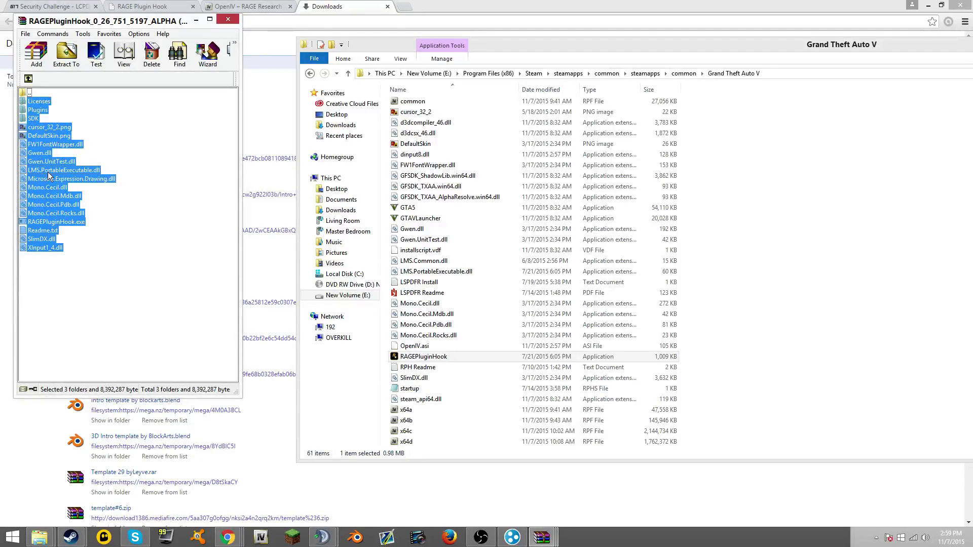
left_click_drag(787, 193, 786, 194)
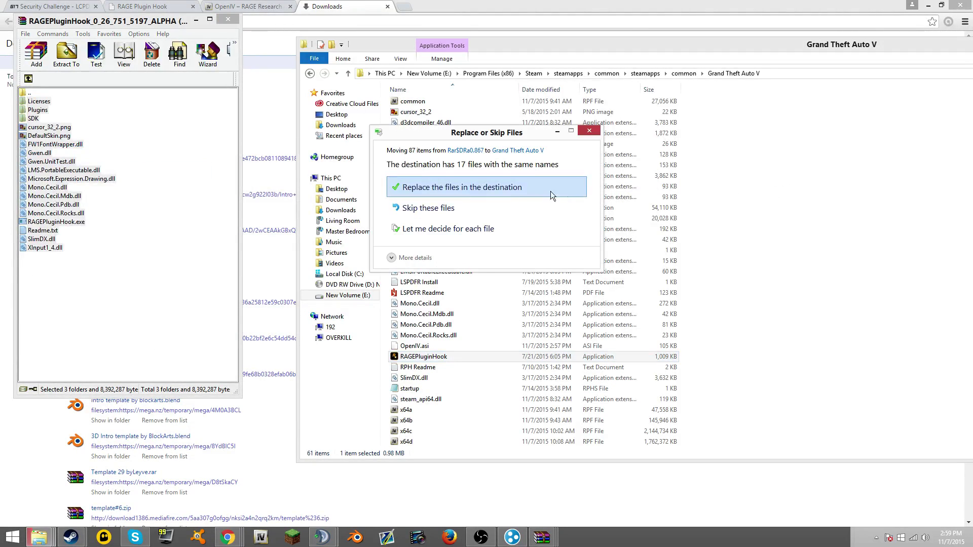
left_click(521, 189)
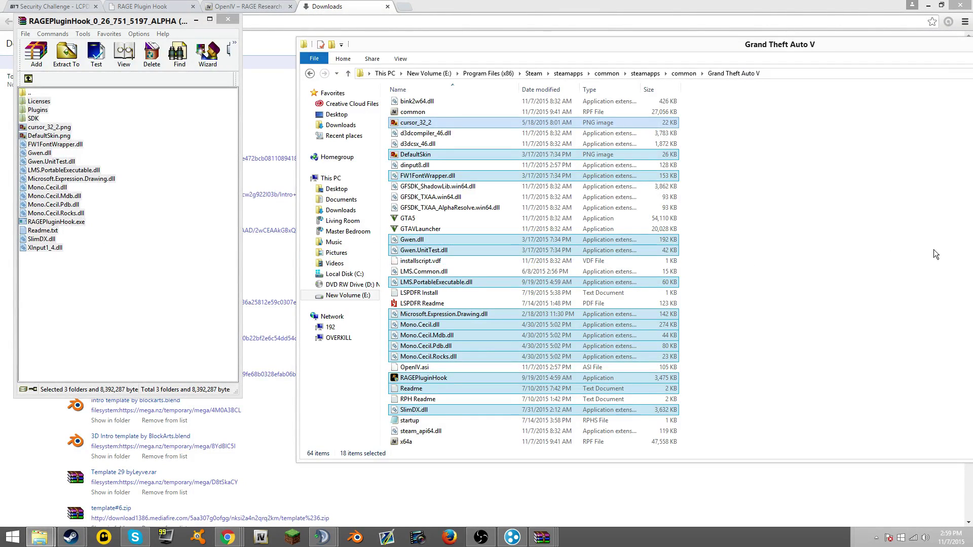
left_click(684, 221)
scroll(577, 243, "down", 8)
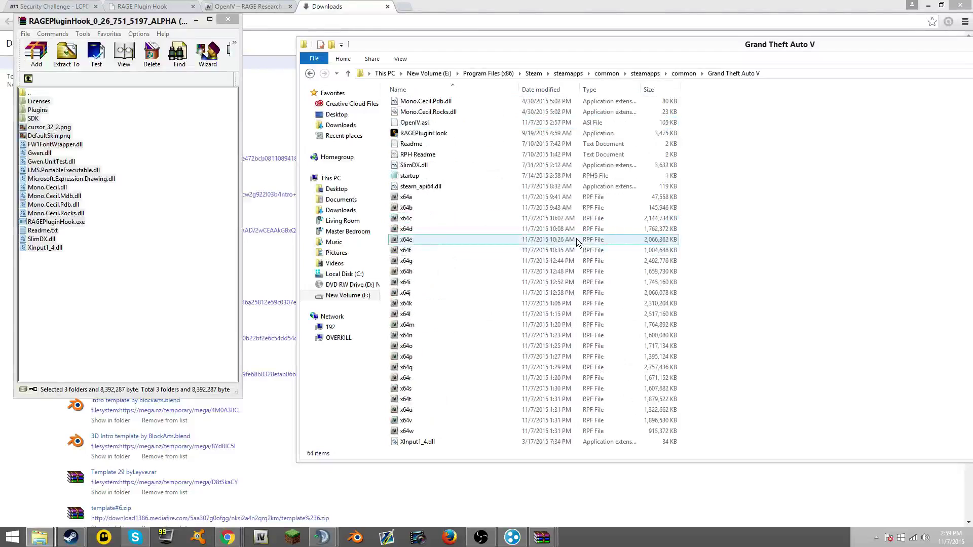
- Add a PoliceRadio.dll loadplugin line to startup.rphs in Notepad and save it
double_click(484, 176)
left_click_drag(369, 67, 326, 138)
type("loadplugin PoliceRadio.dll")
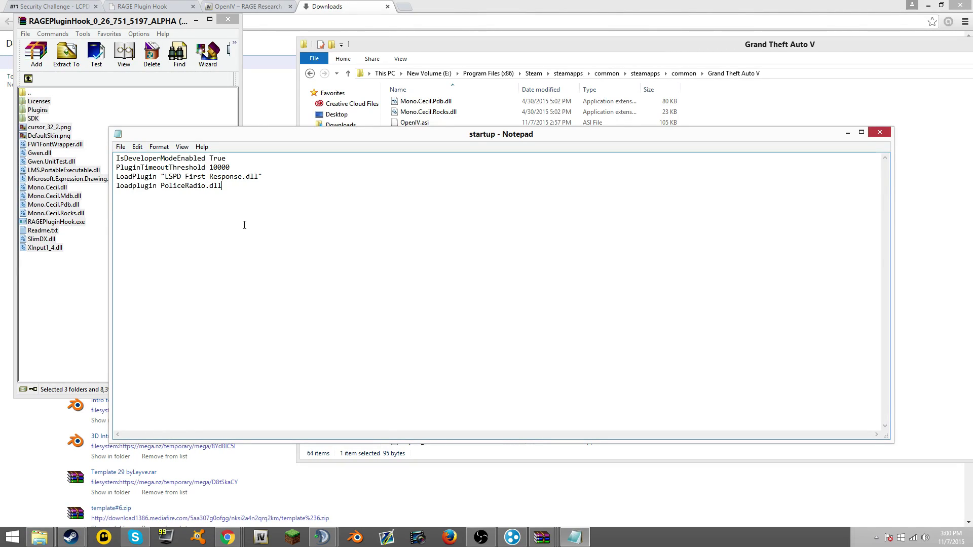
left_click(878, 134)
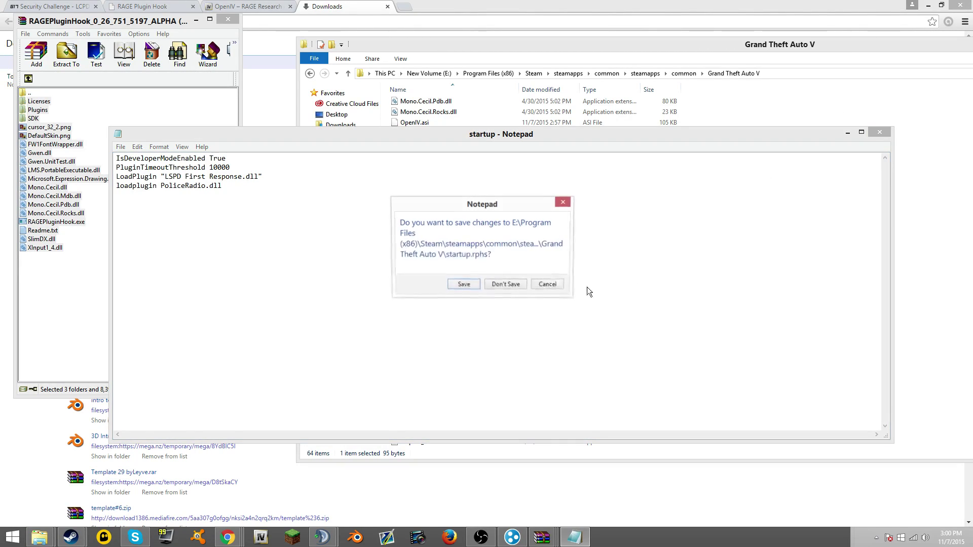
left_click(464, 285)
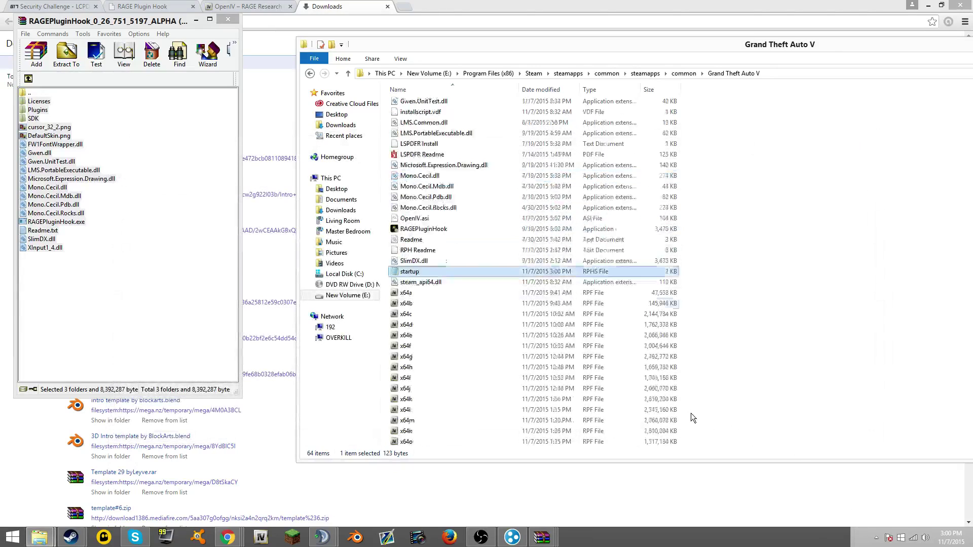
scroll(528, 228, "up", 8)
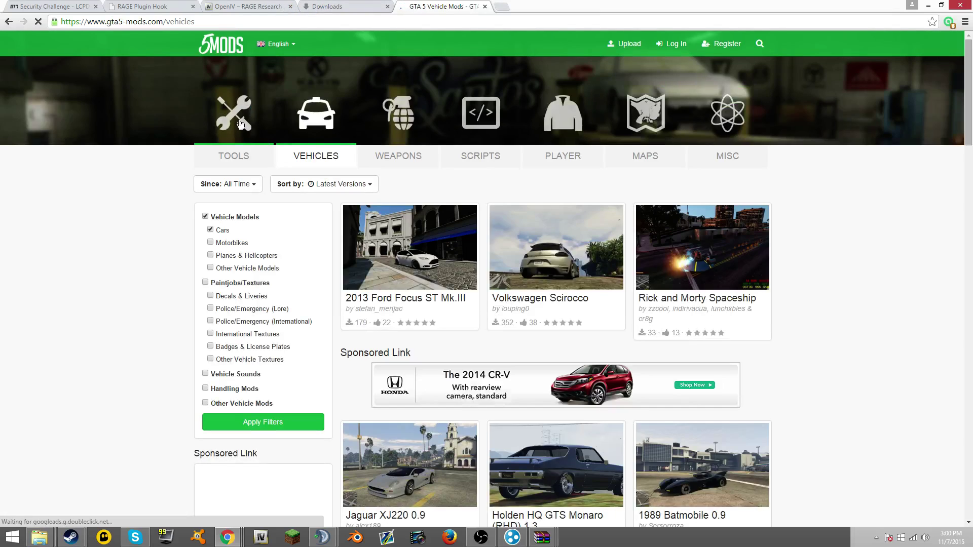
- Search GTA5-Mods.com for 'Trainer'
left_click(243, 113)
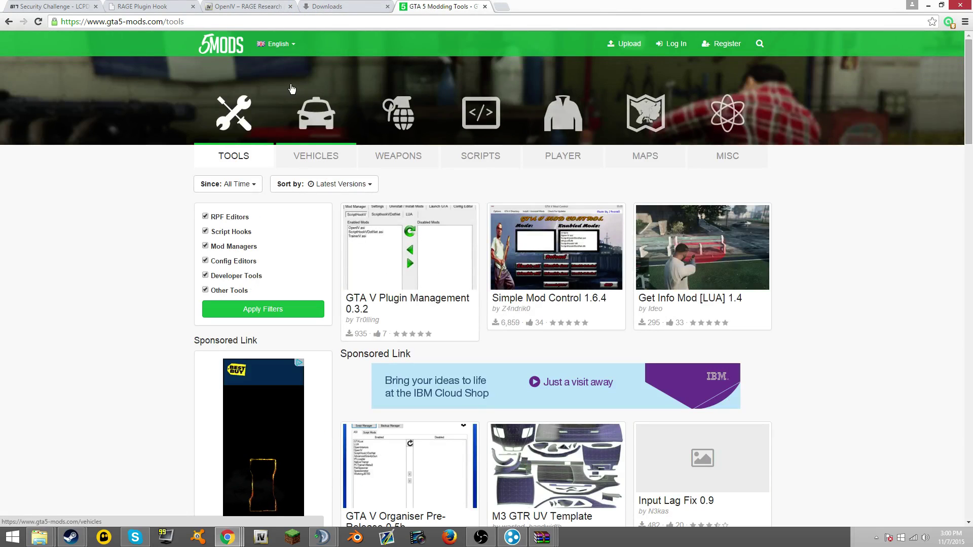
left_click(227, 44)
left_click(759, 43)
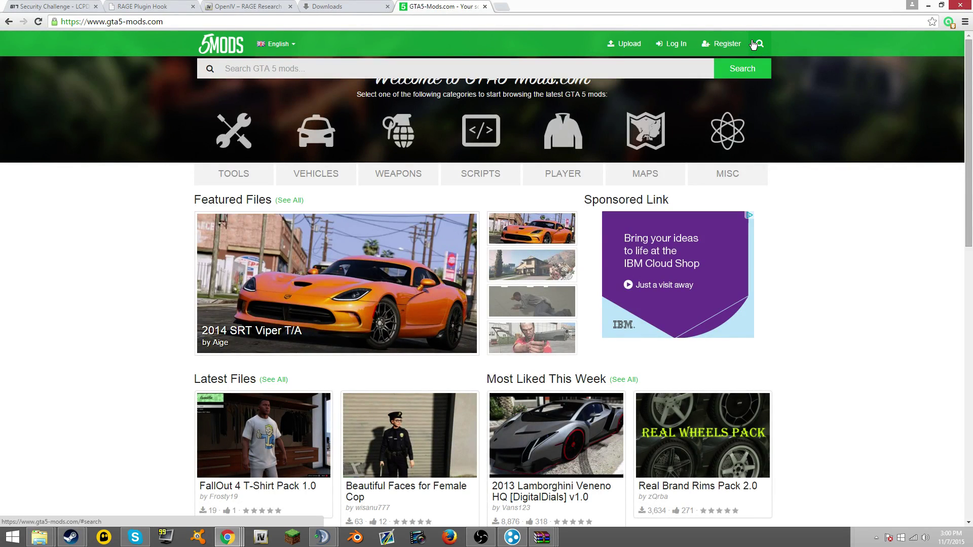
type("Trainer")
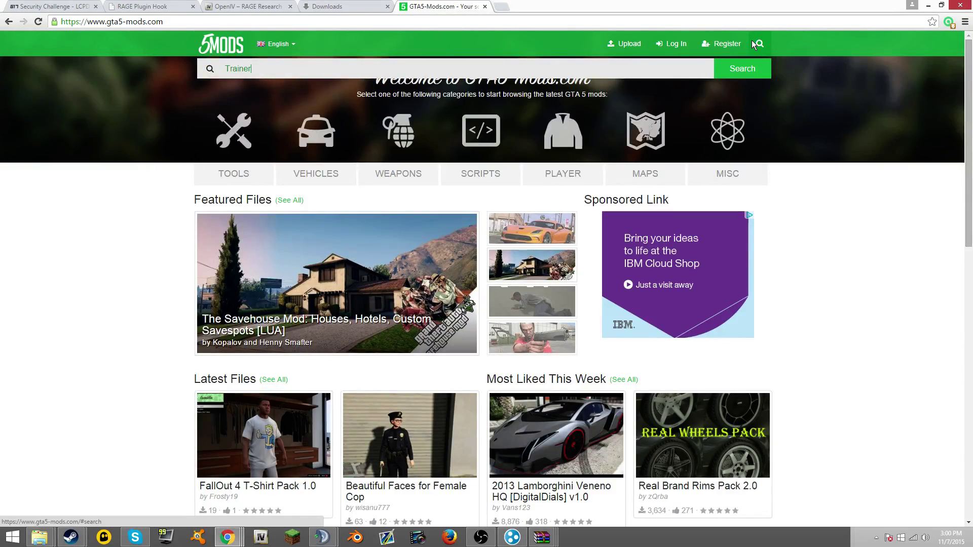
key("Return")
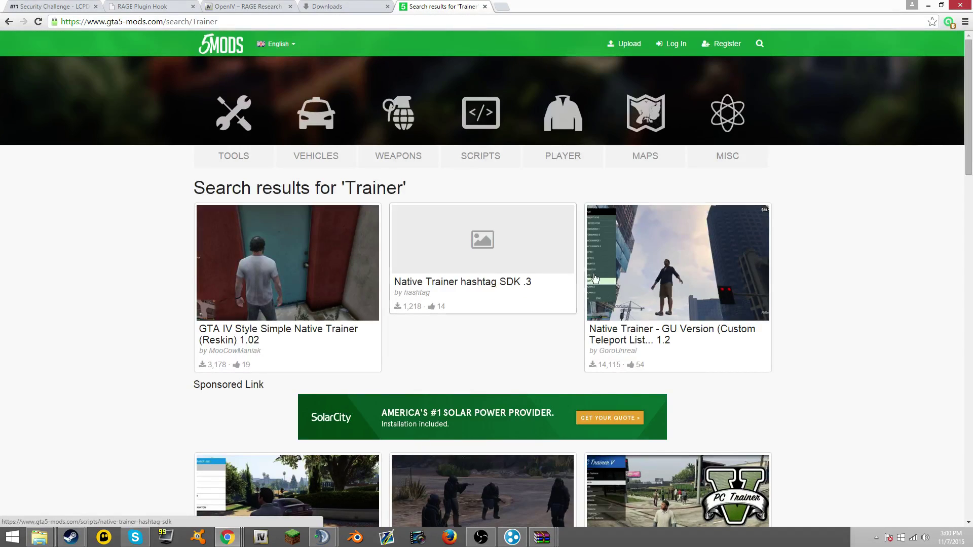
scroll(616, 281, "down", 2)
scroll(656, 236, "up", 2)
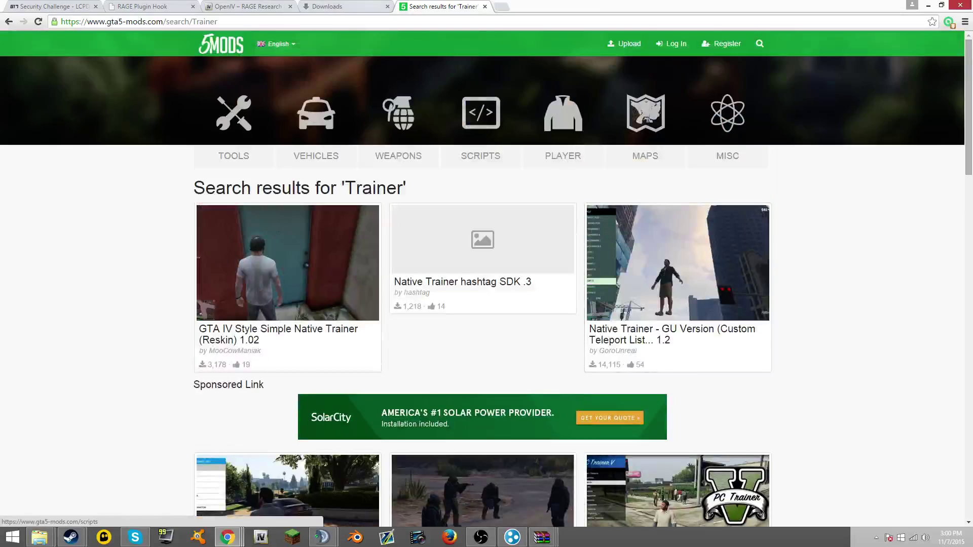
- Google 'script hook v', download the zip from dev-c.com, and open it
key("ctrl+t")
type("sc")
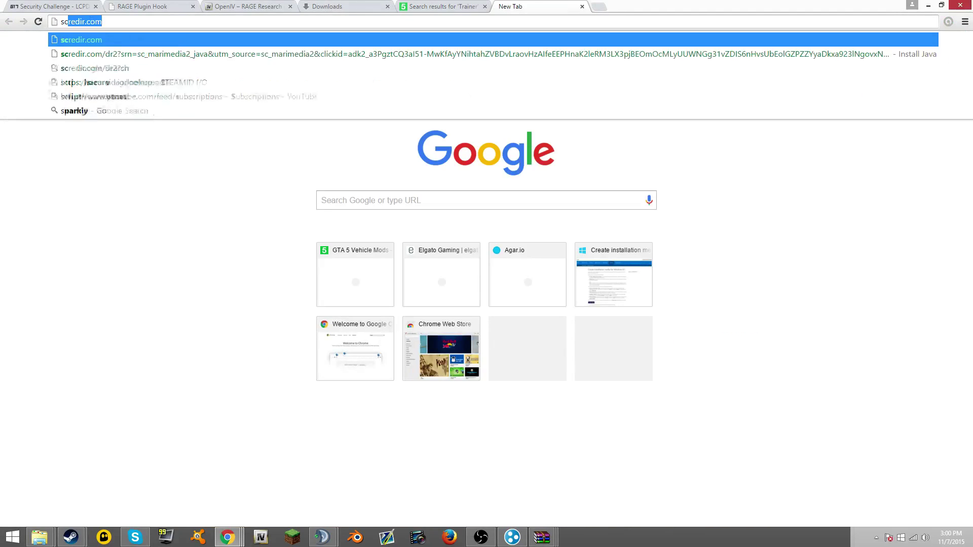
type("riptt h")
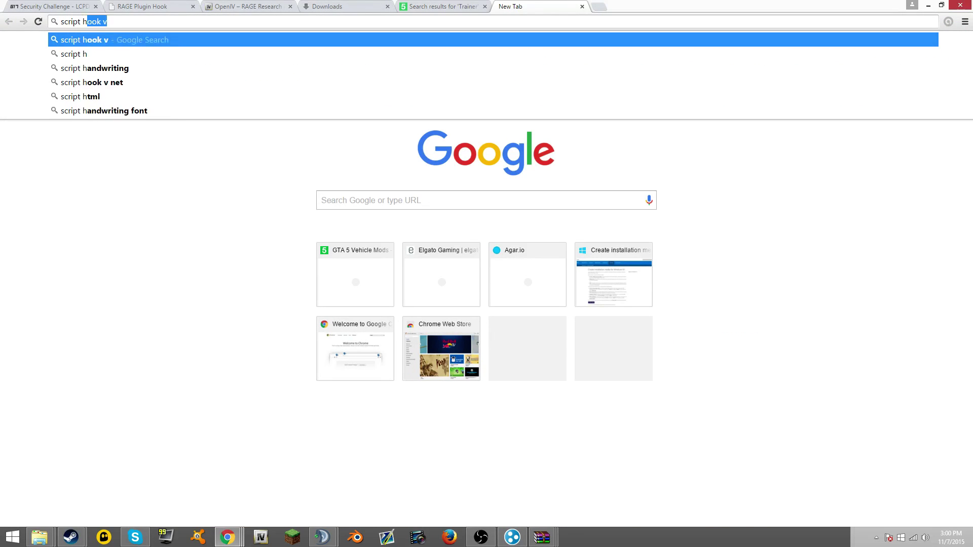
type("ook v")
key("Return")
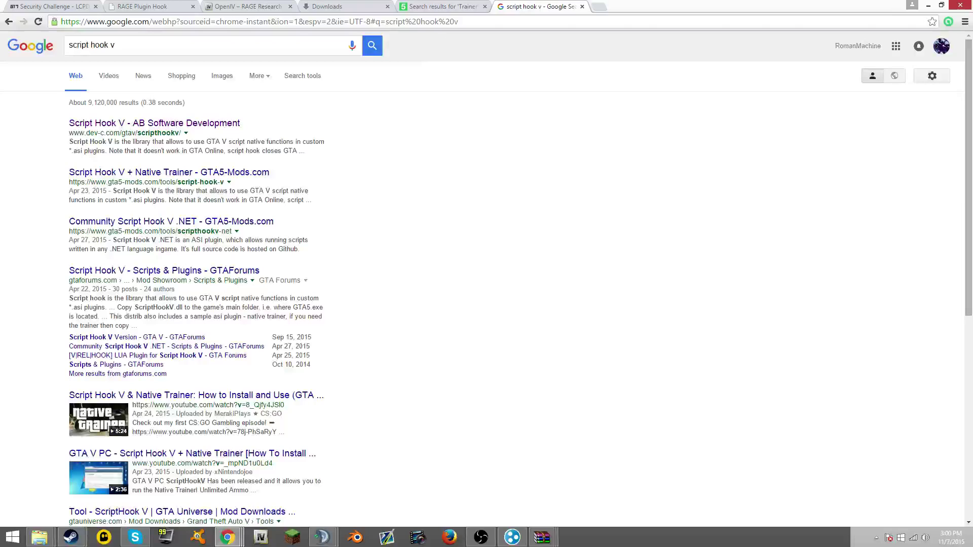
left_click(233, 124)
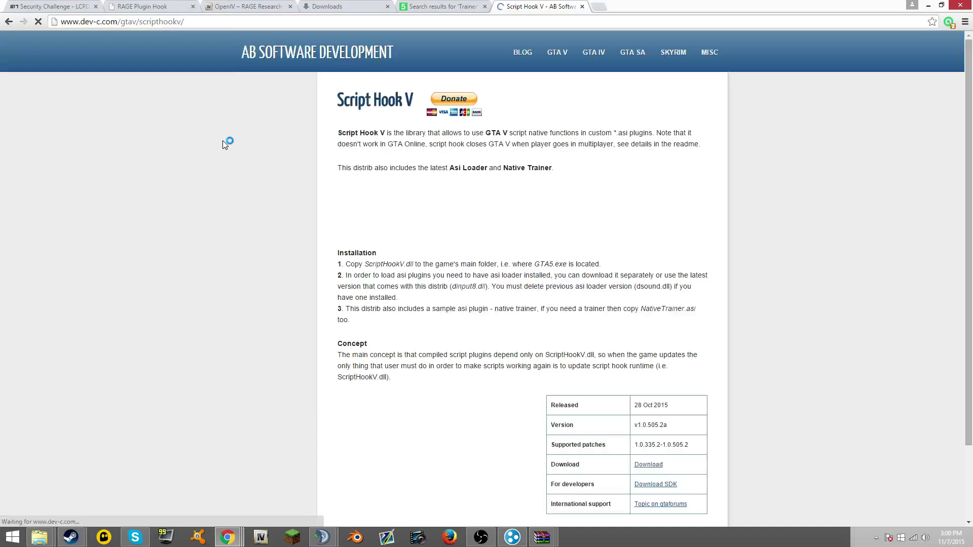
scroll(591, 439, "down", 5)
left_click(648, 374)
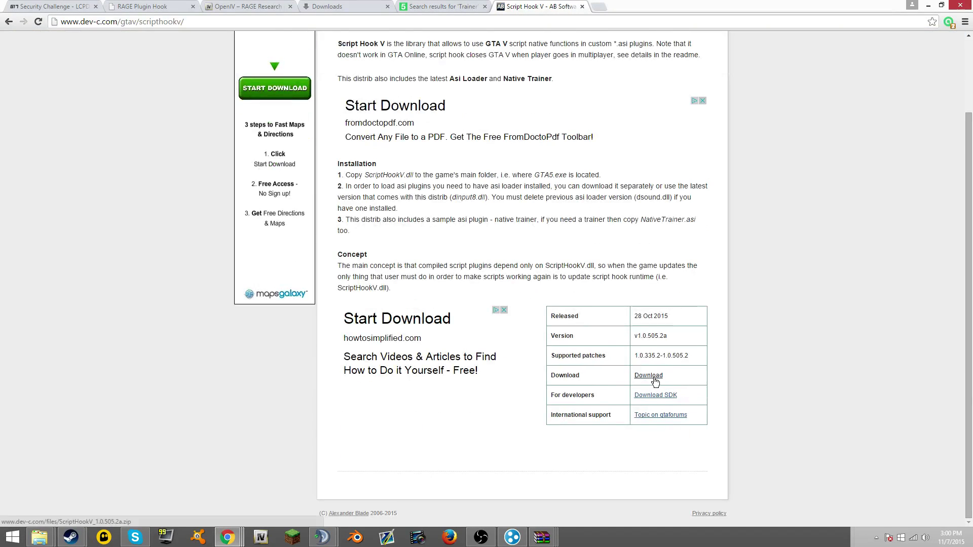
left_click(53, 517)
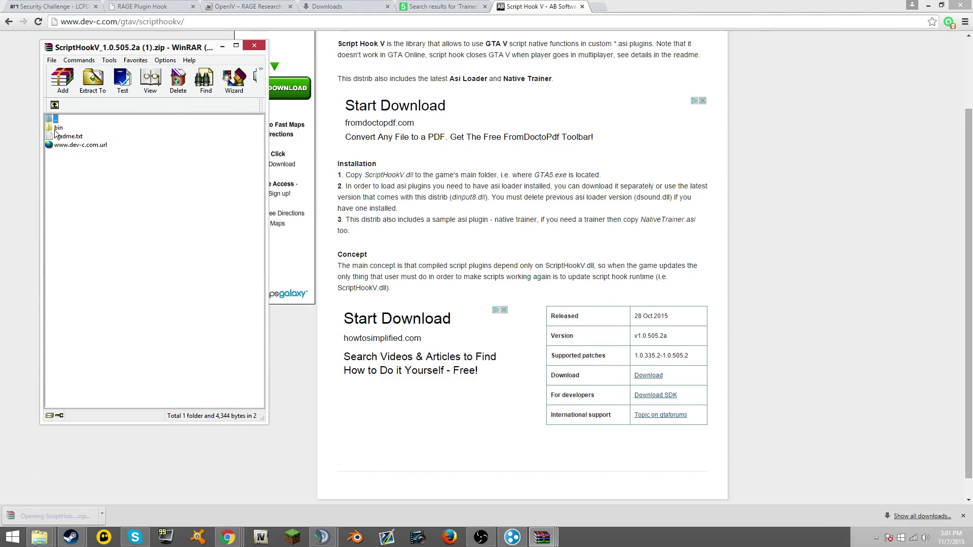
- Copy ScriptHookV.dll and dinput8.dll from bin into GTA V, overwriting dinput8.dll
double_click(58, 128)
left_click(207, 238)
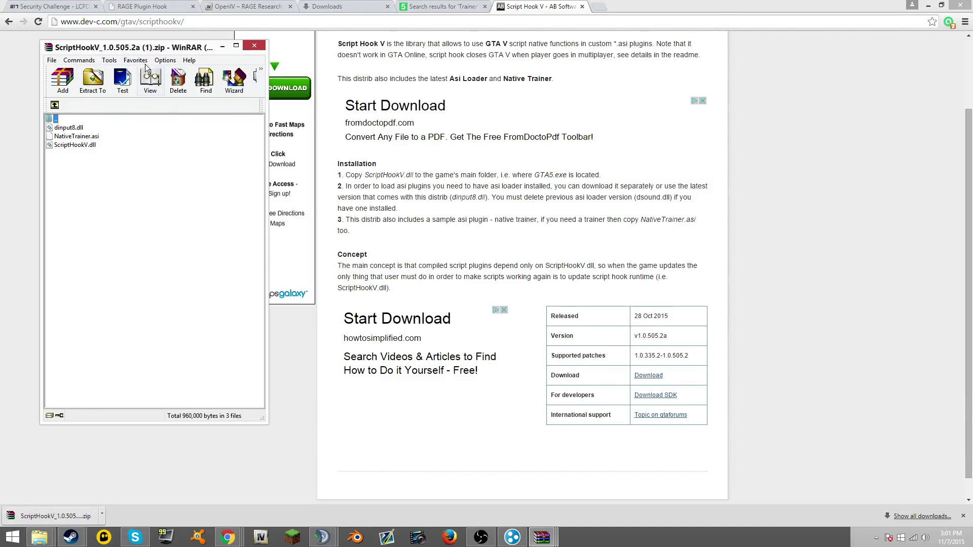
mouse_move(39, 537)
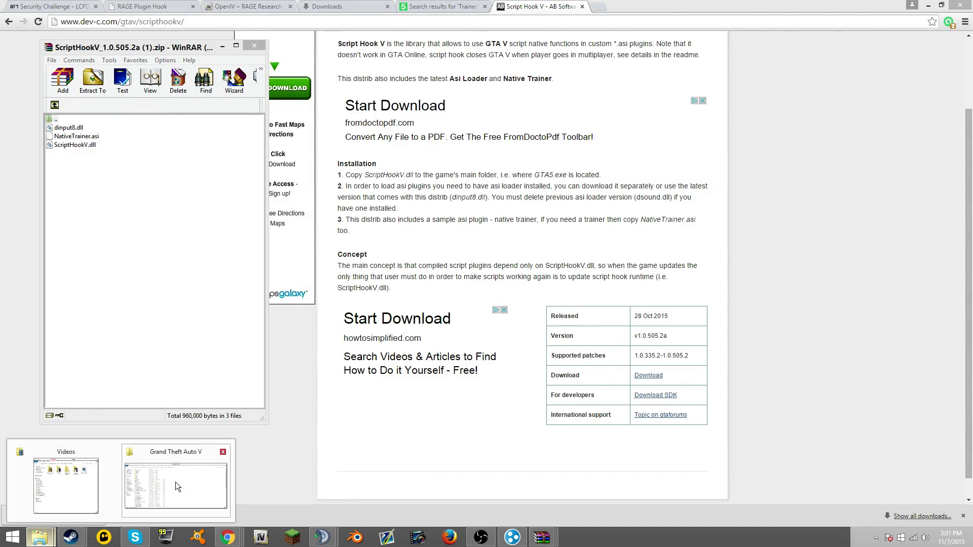
left_click(176, 481)
left_click_drag(81, 166, 73, 130)
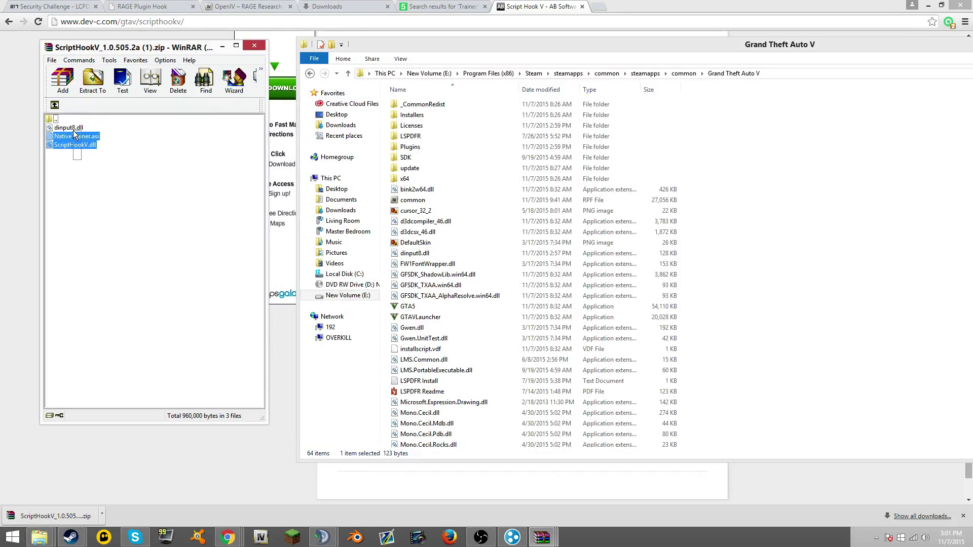
left_click(84, 173)
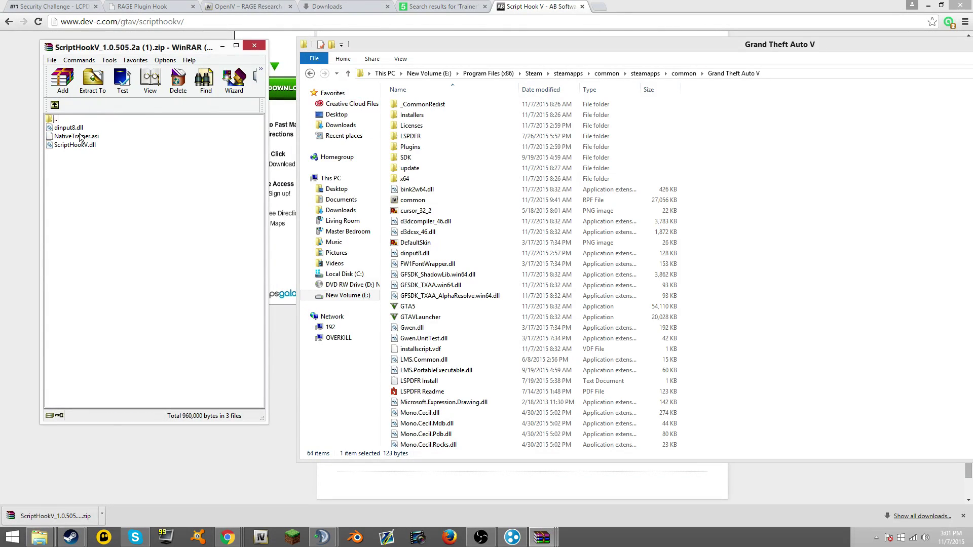
left_click(80, 137)
left_click(86, 159)
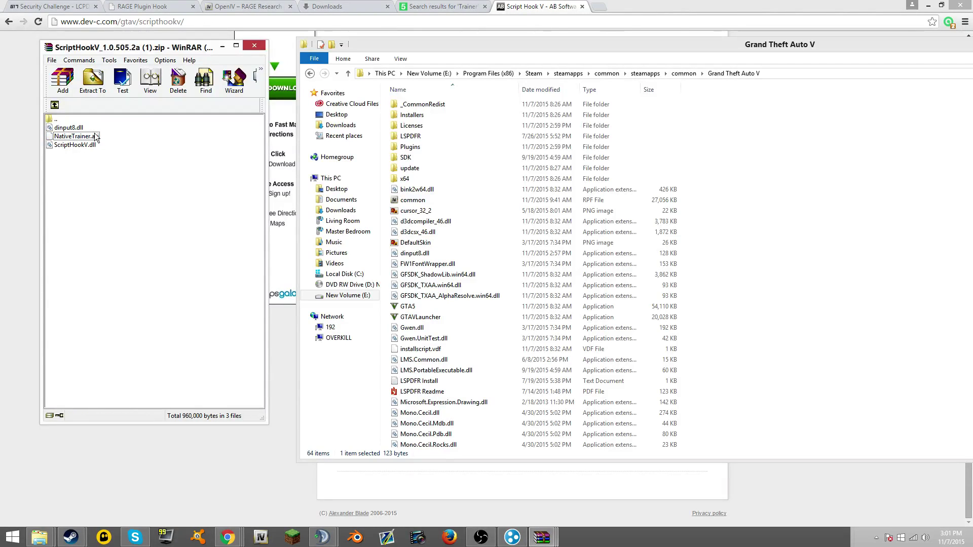
left_click(90, 146)
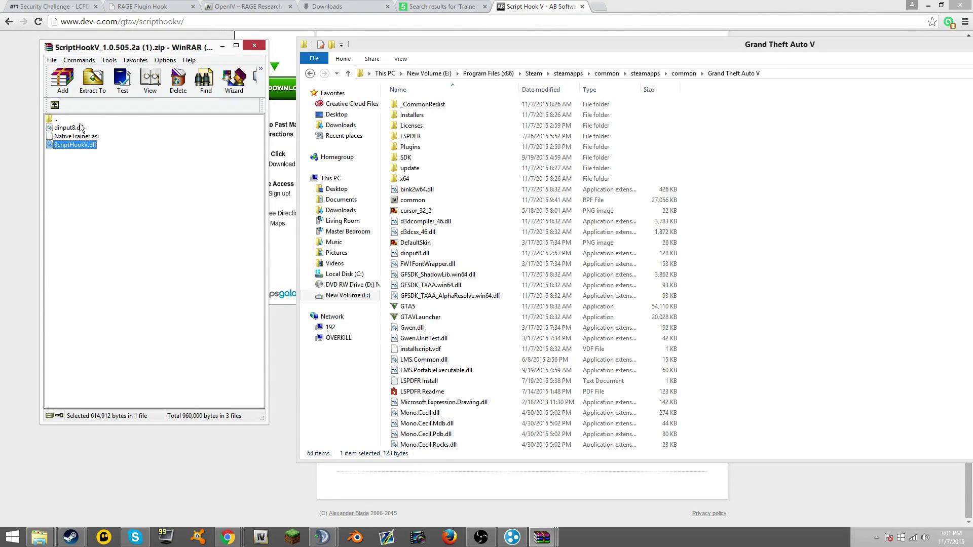
left_click(68, 127, "ctrl")
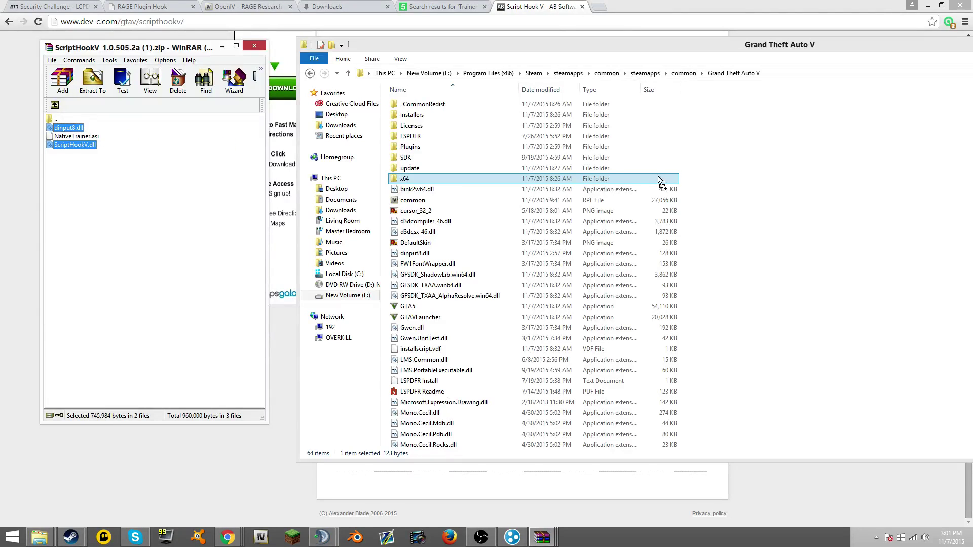
left_click_drag(80, 131, 819, 176)
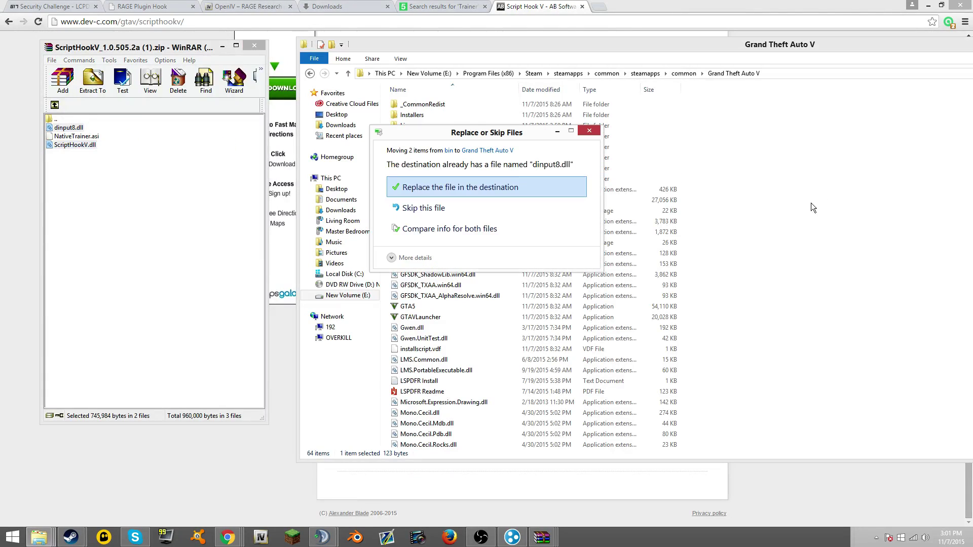
left_click(545, 191)
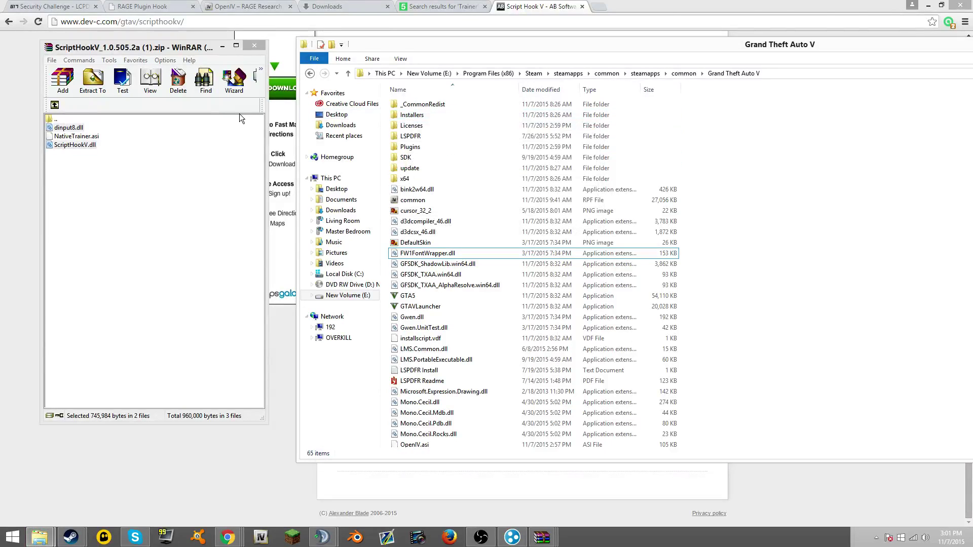
left_click(251, 47)
- Close the game folder and browse LCPDFR's GTA V vehicle models to the 2012 Unmarked Charger HD
key("alt+F4")
scroll(189, 57, "up", 3)
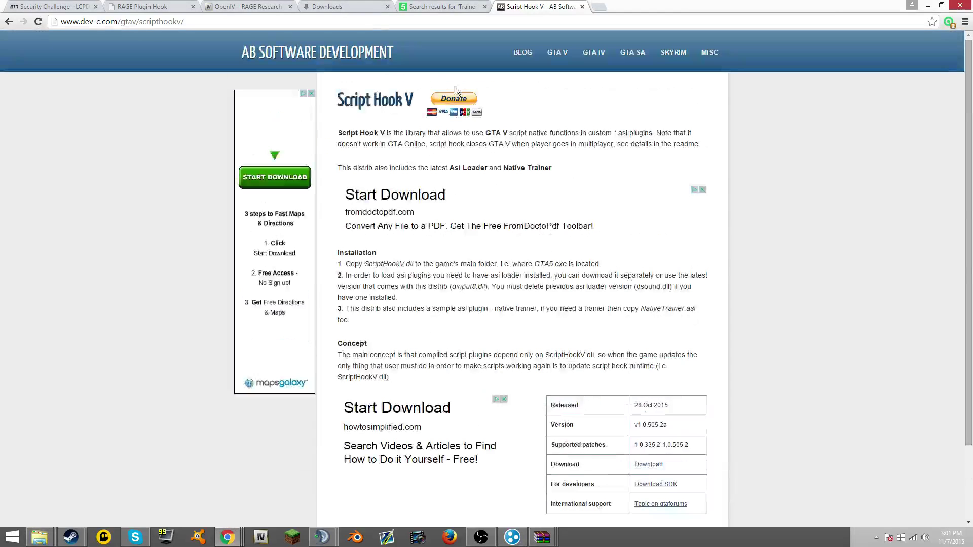
left_click(442, 6)
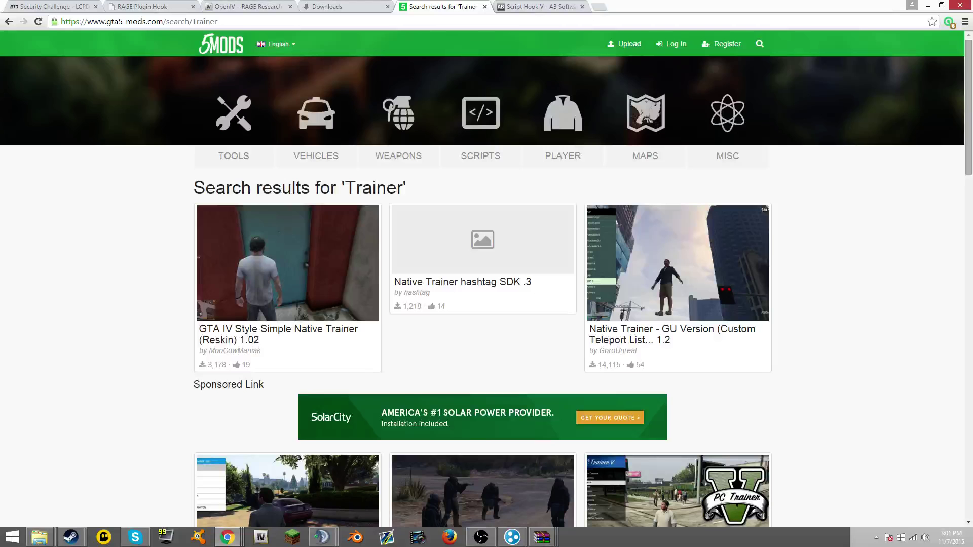
left_click(49, 7)
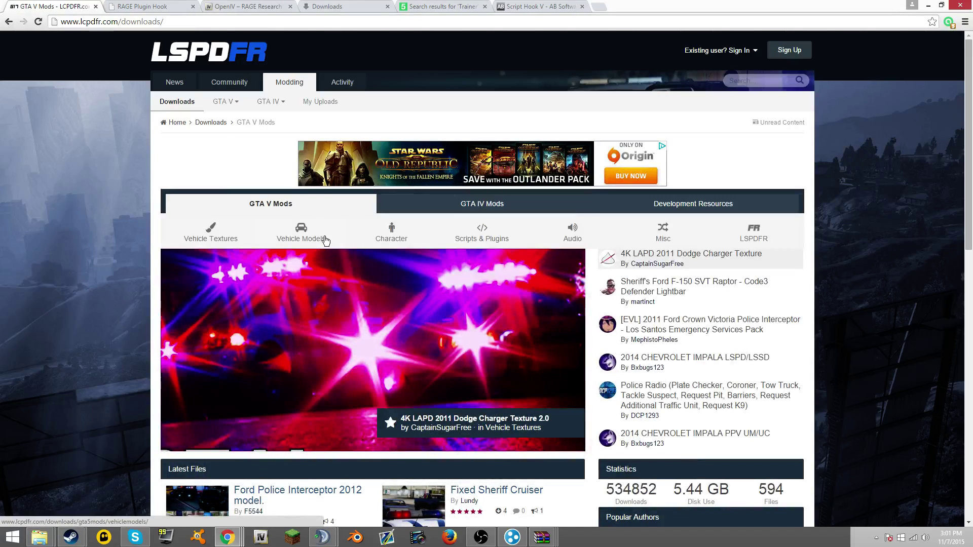
left_click(301, 232)
scroll(318, 231, "down", 2)
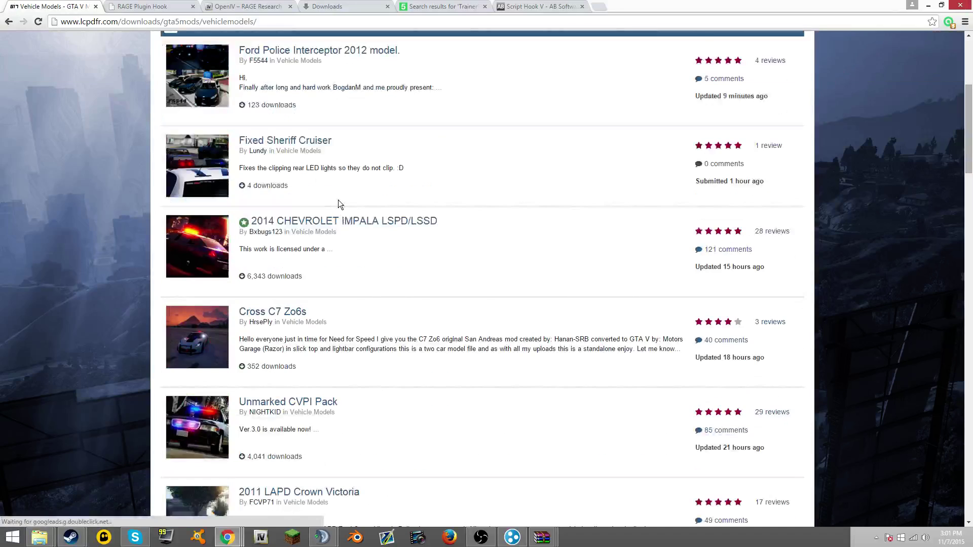
scroll(335, 201, "down", 2)
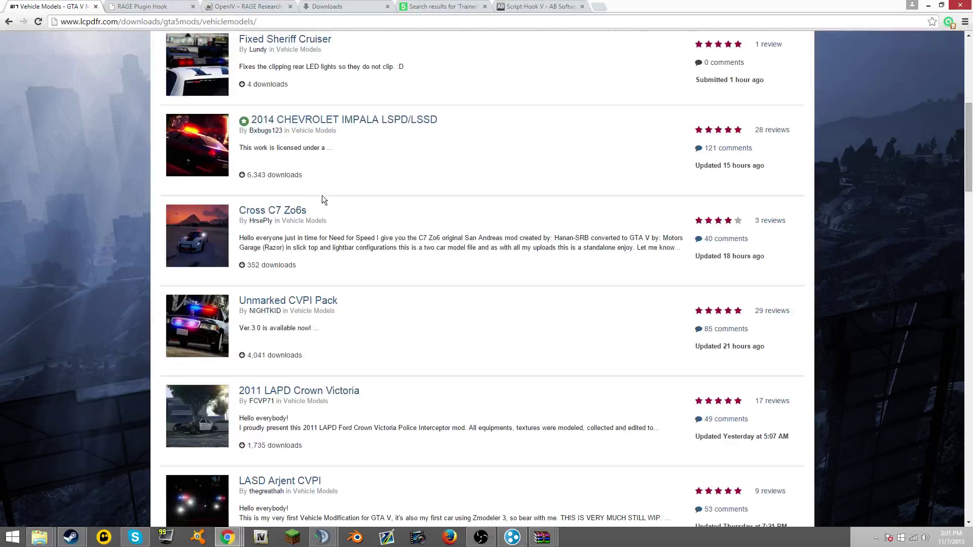
scroll(321, 196, "down", 1)
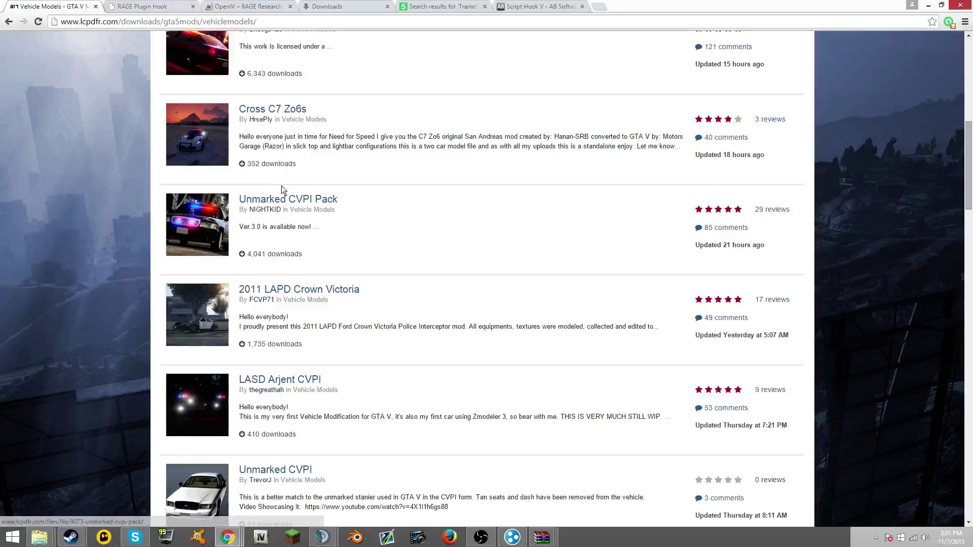
scroll(291, 323, "down", 2)
scroll(291, 323, "down", 1)
scroll(284, 304, "down", 3)
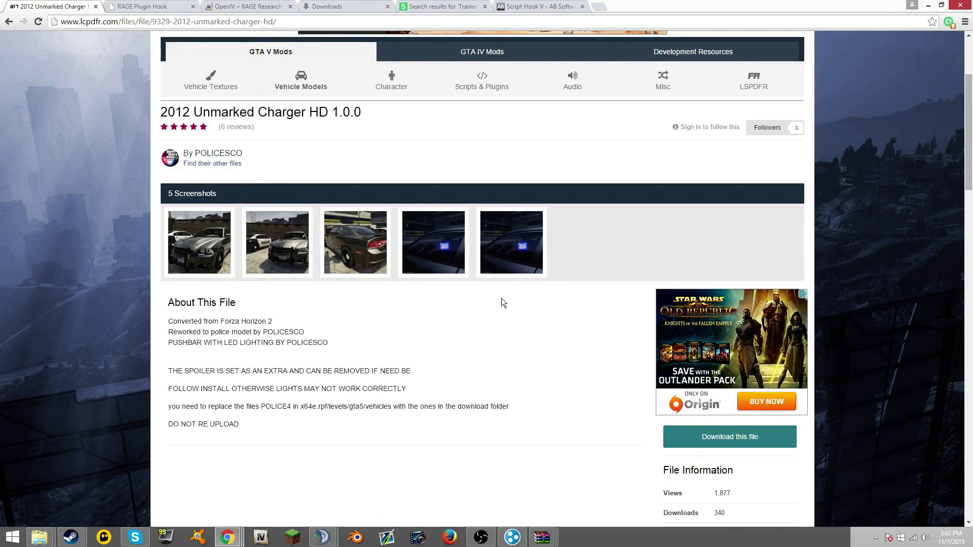
scroll(501, 298, "down", 2)
- Download the 2012 Unmarked Charger HD rar after solving the bus-image robot check
left_click(730, 437)
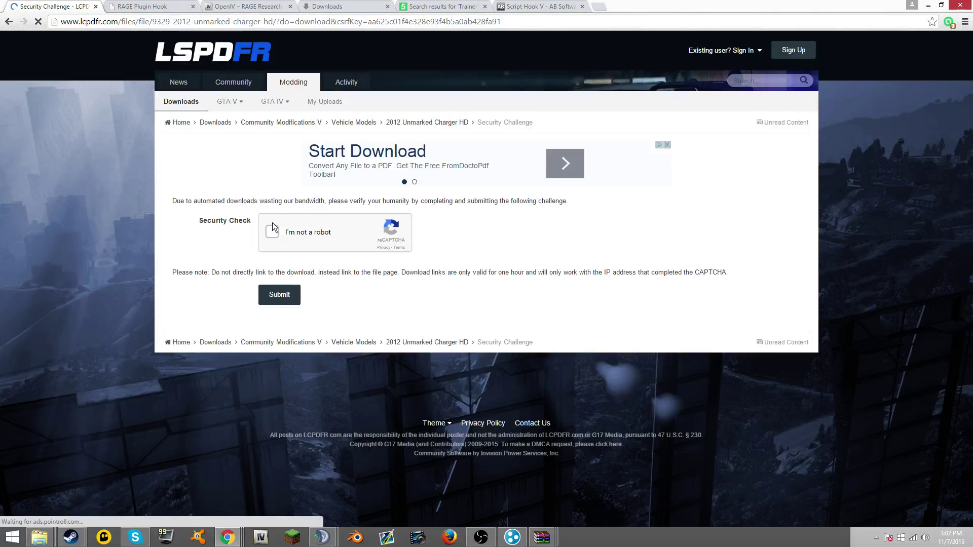
left_click(272, 228)
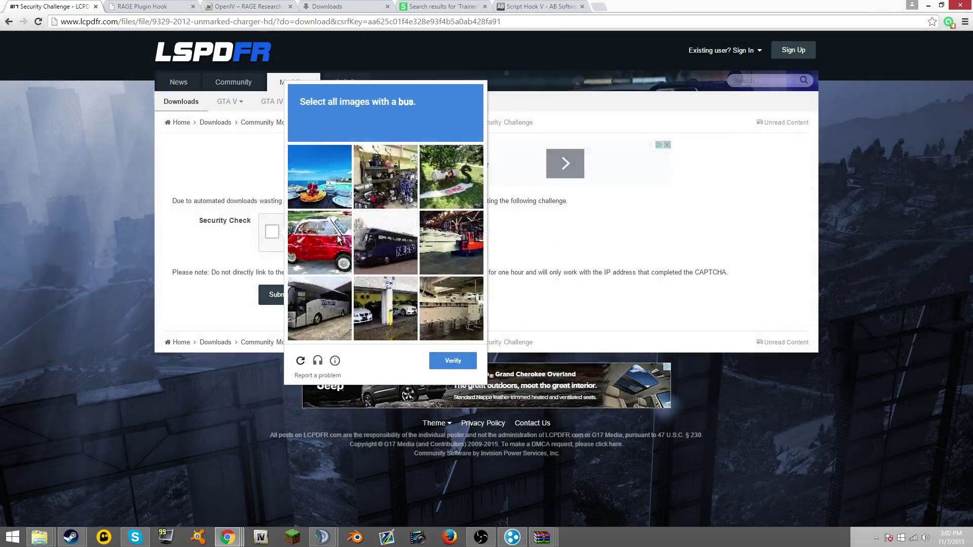
left_click(390, 249)
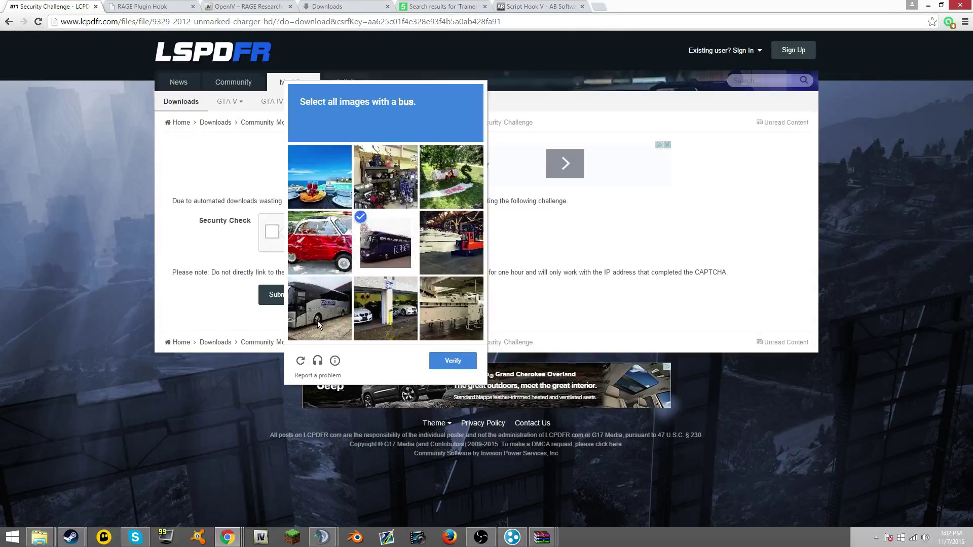
left_click(317, 320)
left_click(452, 362)
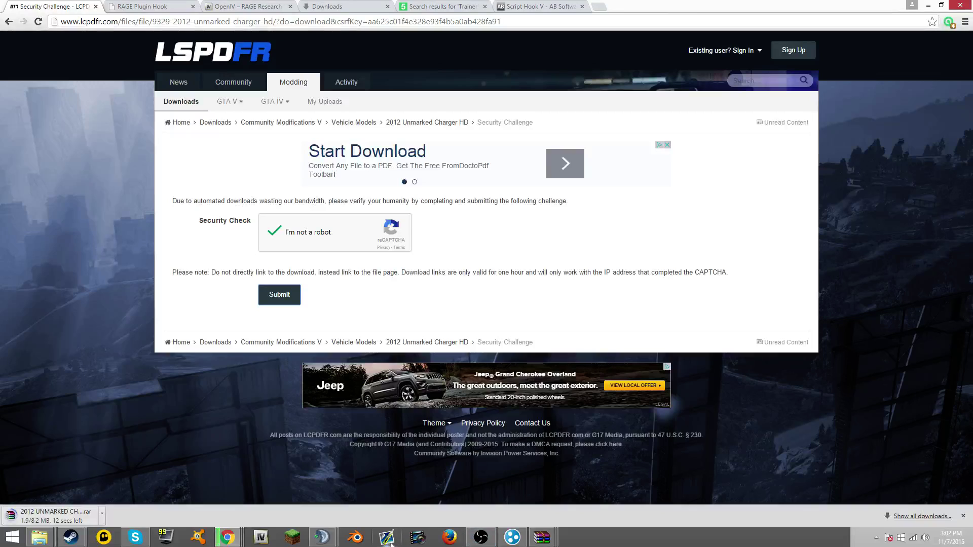
left_click(260, 537)
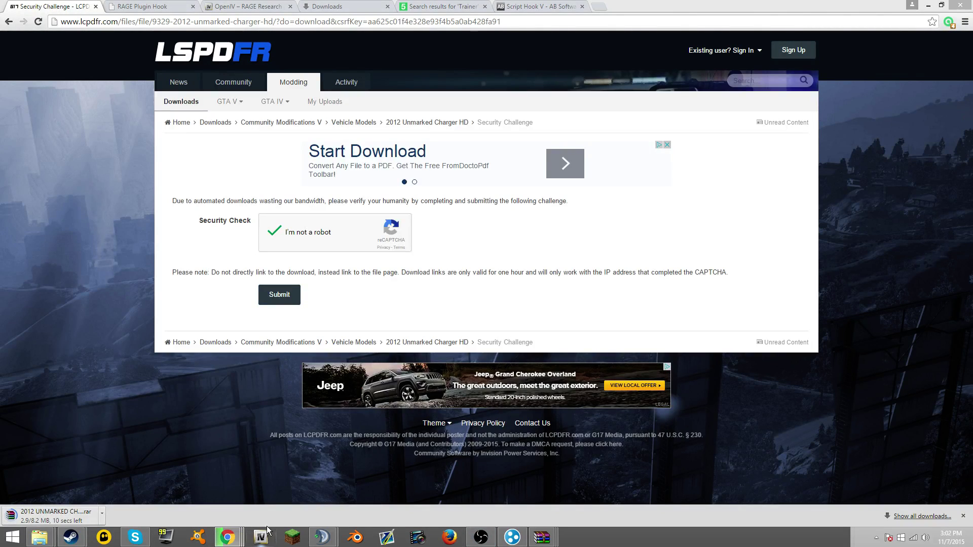
- Load GTA V in OpenIV, open x64e.rpf, and switch on Edit mode
left_click(431, 280)
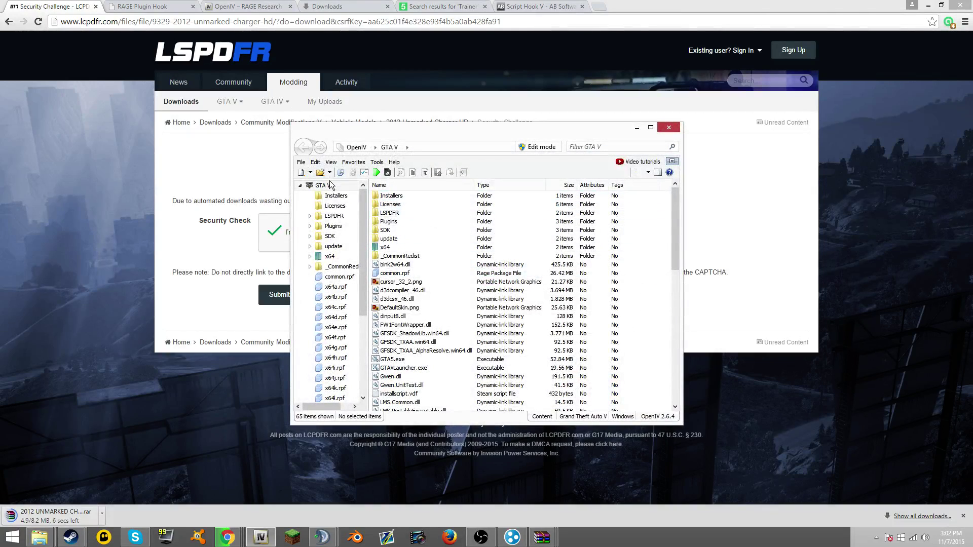
scroll(456, 304, "down", 3)
double_click(336, 317)
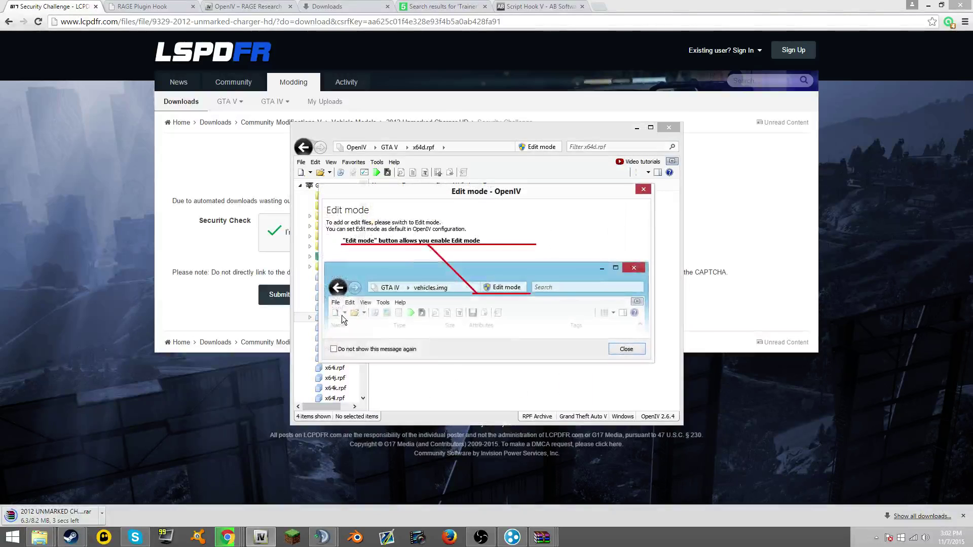
left_click(626, 349)
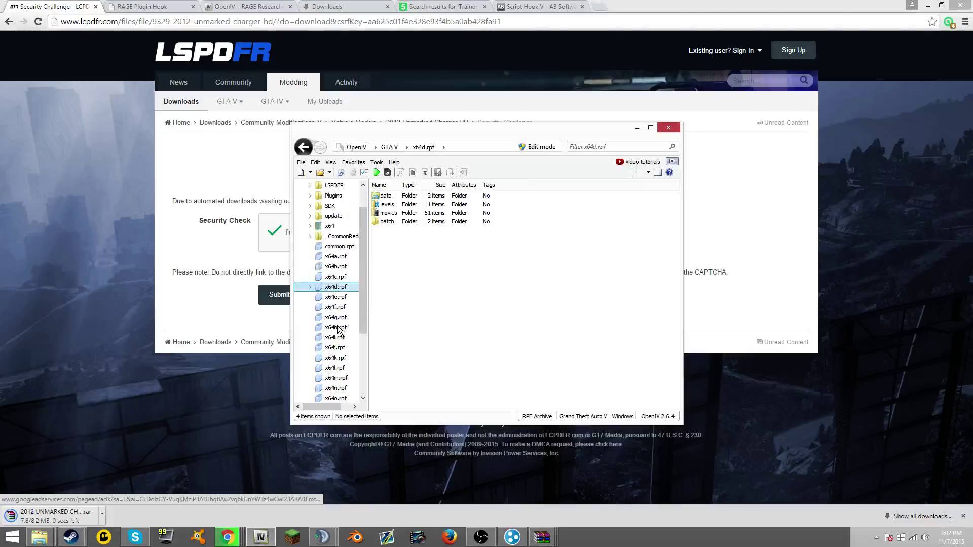
double_click(336, 327)
left_click(625, 348)
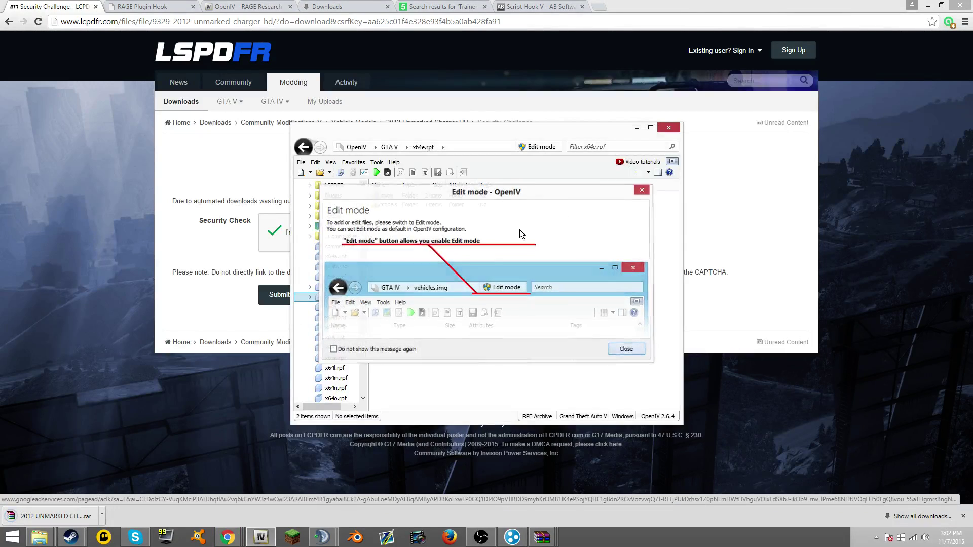
left_click(537, 147)
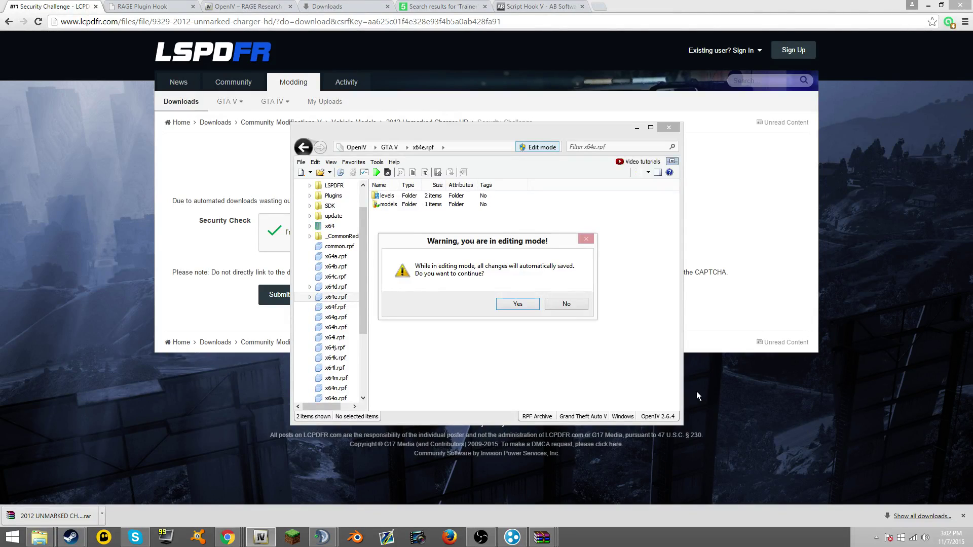
left_click(516, 304)
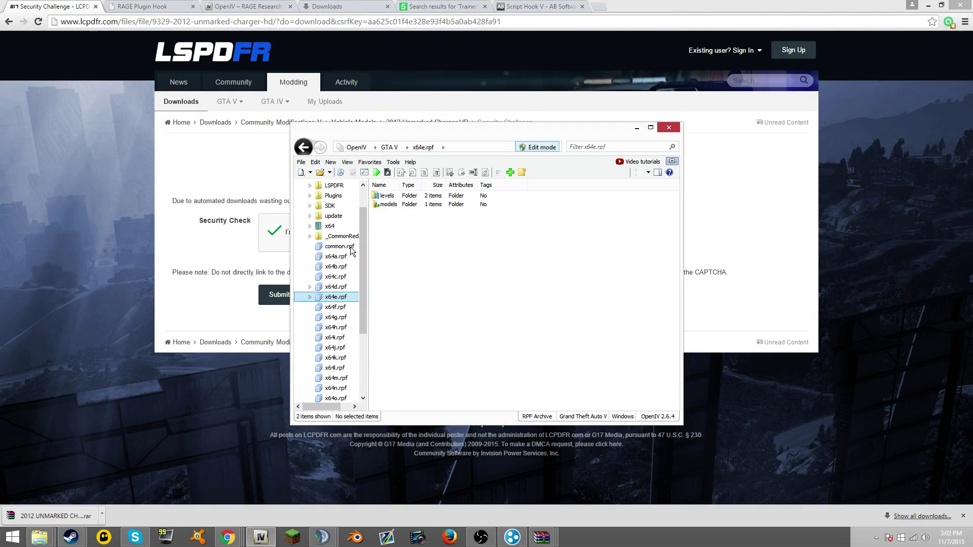
- Open the Charger rar in WinRAR and navigate OpenIV to levels > gta5 > vehicles.rpf
left_click(53, 517)
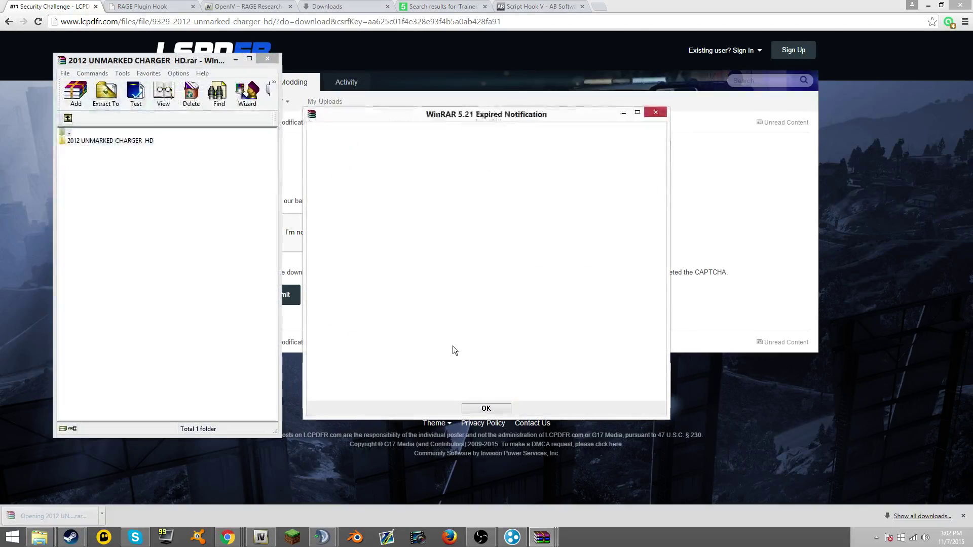
left_click(666, 108)
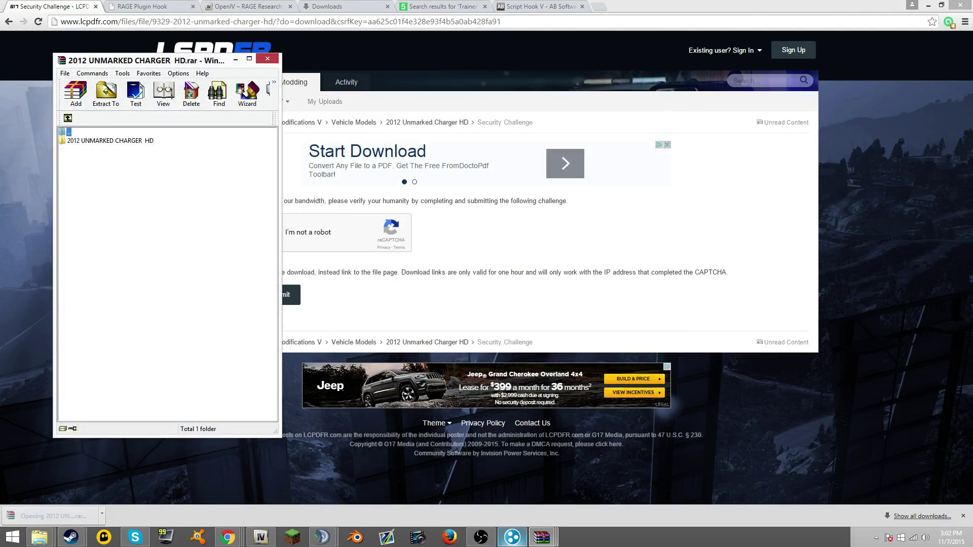
left_click(260, 537)
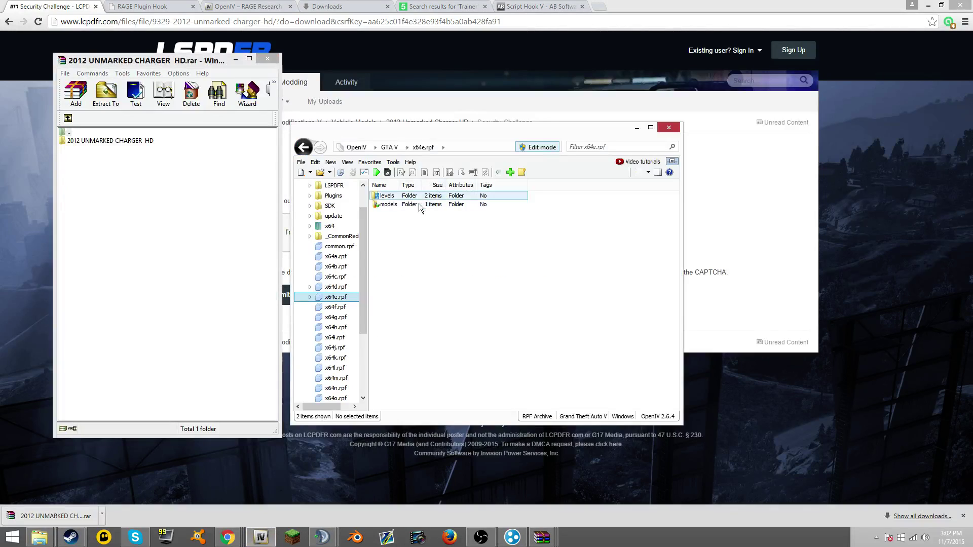
double_click(387, 195)
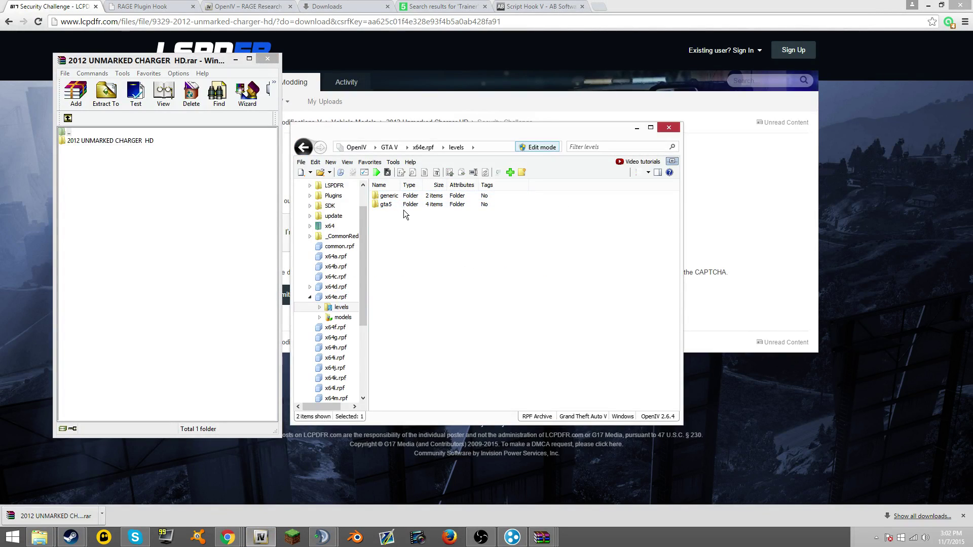
double_click(387, 204)
double_click(392, 221)
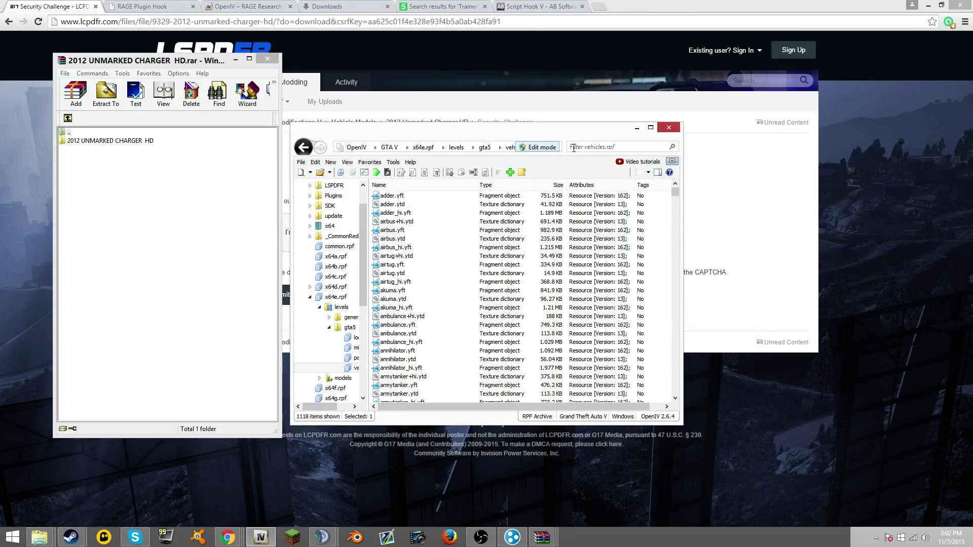
double_click(111, 140)
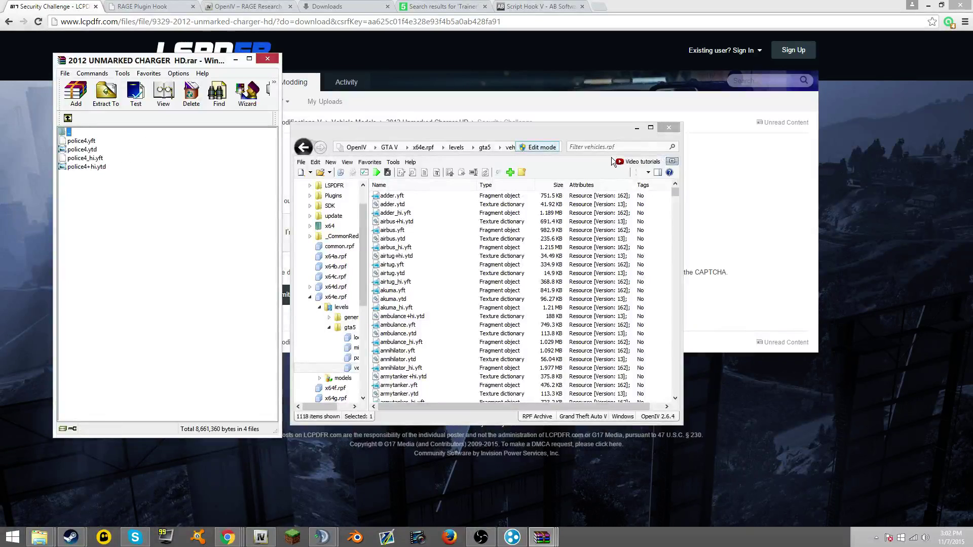
- Filter vehicles.rpf for 'police' and preview the original police4 texture and model
left_click(610, 146)
type("lice")
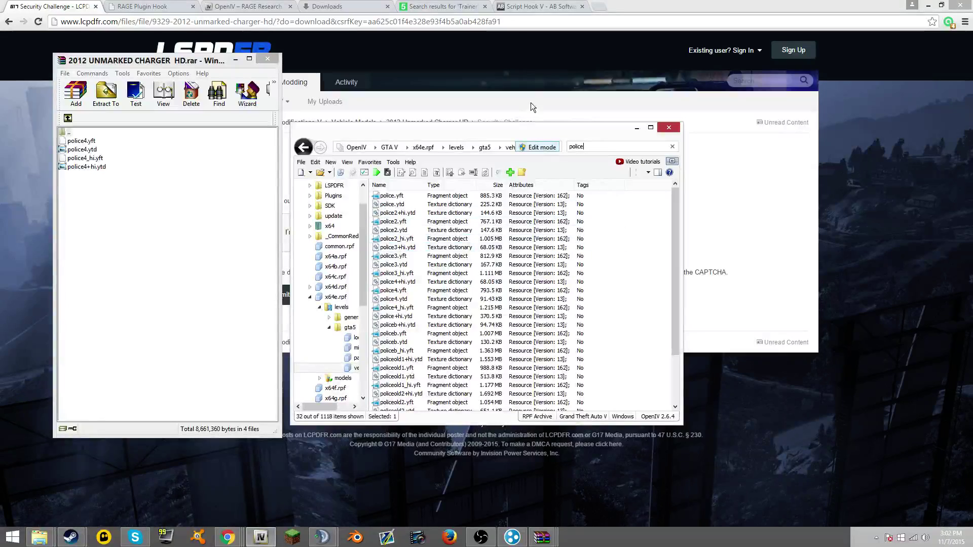
left_click_drag(532, 129, 578, 45)
left_click_drag(574, 346, 574, 498)
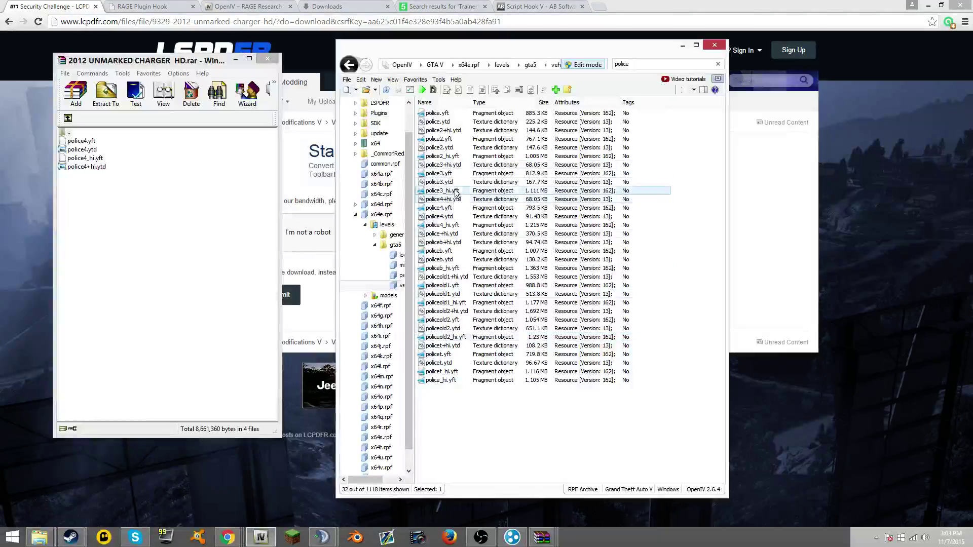
double_click(441, 208)
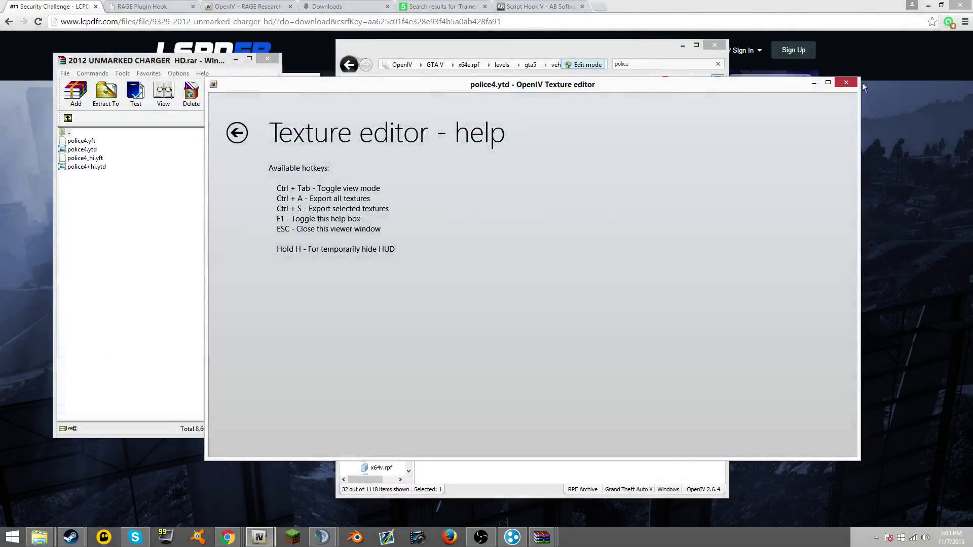
left_click(858, 82)
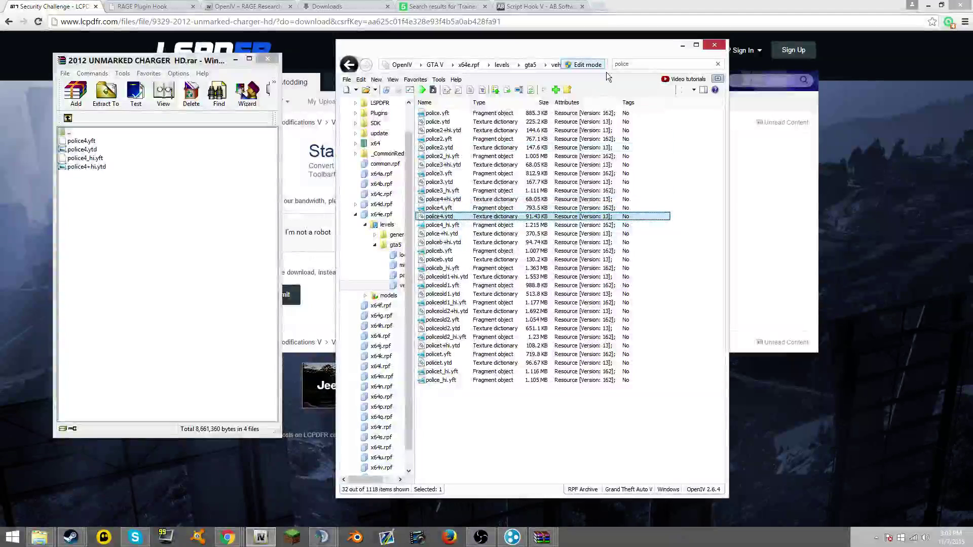
left_click(439, 208)
double_click(440, 208)
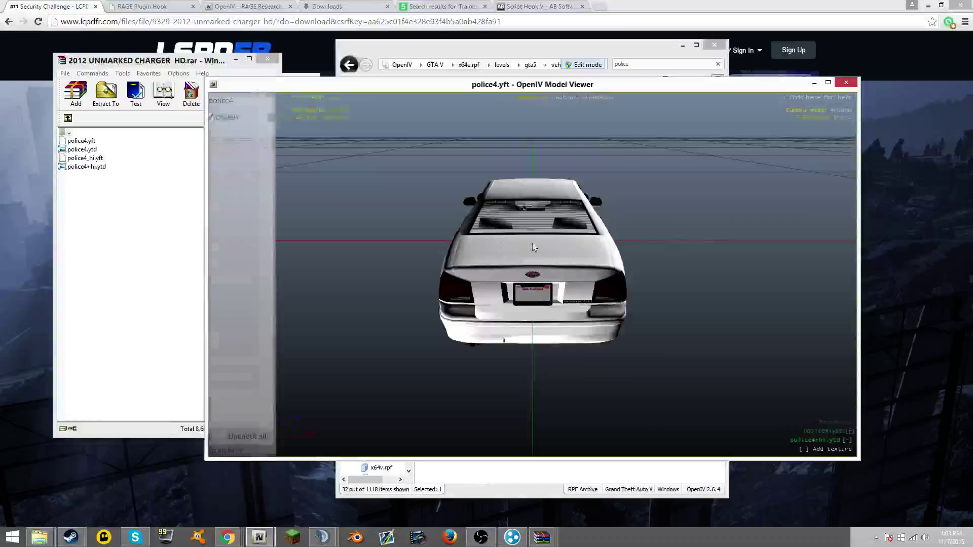
left_click_drag(534, 247, 808, 101)
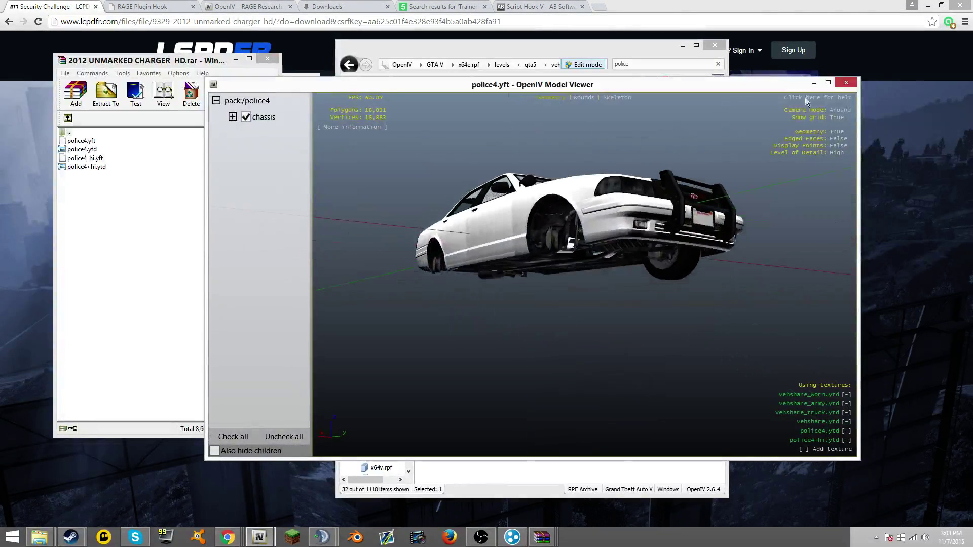
left_click(849, 84)
- Replace the four police4 files with the Charger versions and preview the new Charger model
left_click(99, 190)
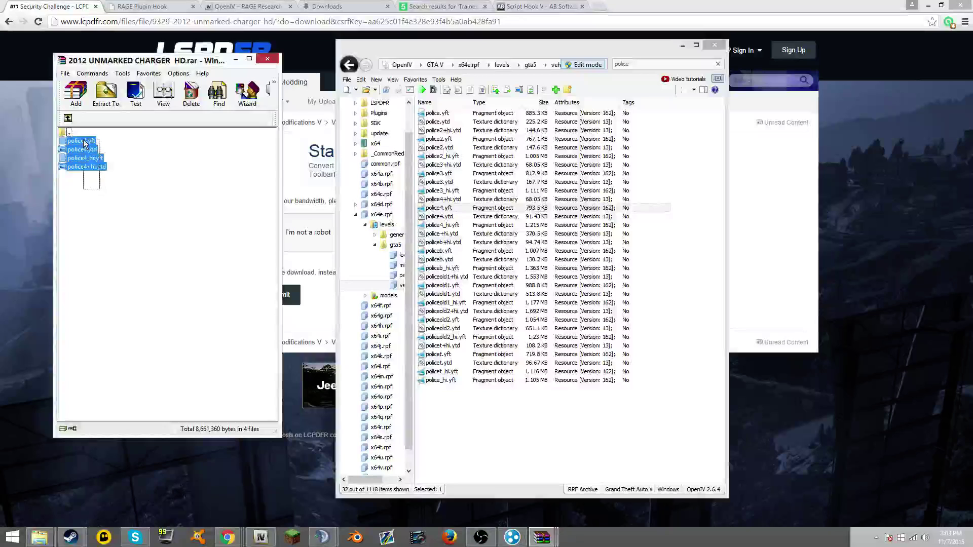
mouse_move(99, 186)
left_mouse_down()
mouse_move(84, 146)
mouse_move(828, 237)
left_mouse_up()
left_click_drag(672, 209, 672, 208)
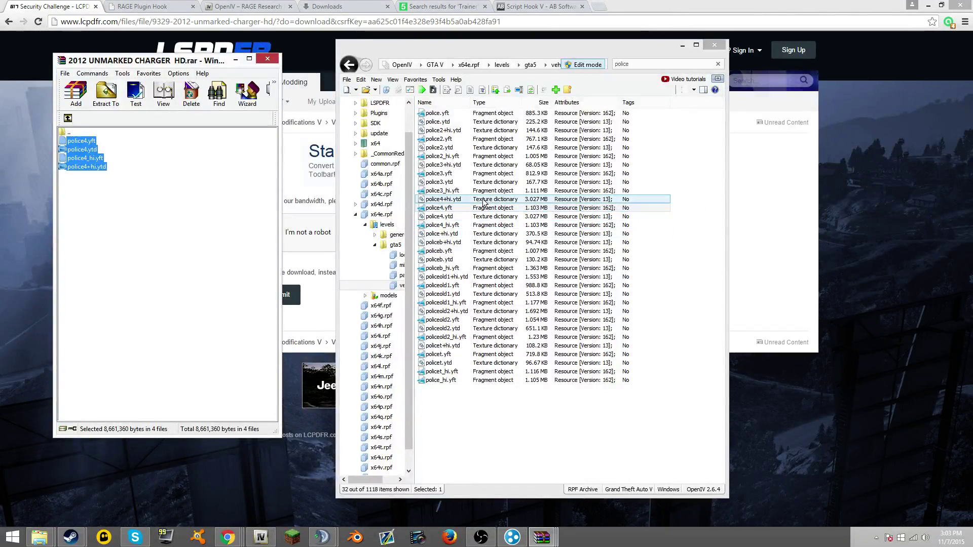
left_click(464, 204)
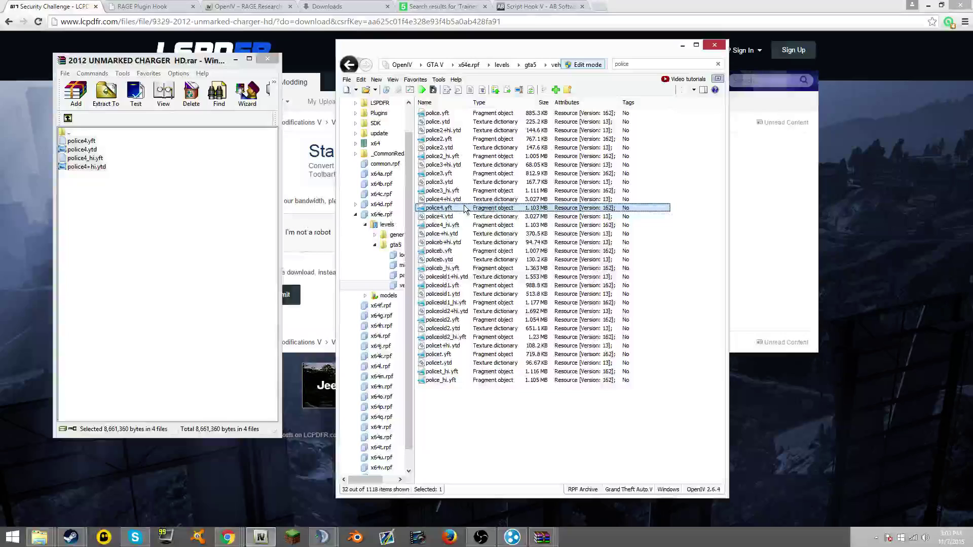
double_click(463, 204)
mouse_move(593, 208)
left_mouse_down()
mouse_move(374, 237)
mouse_move(764, 262)
mouse_move(754, 151)
left_mouse_up()
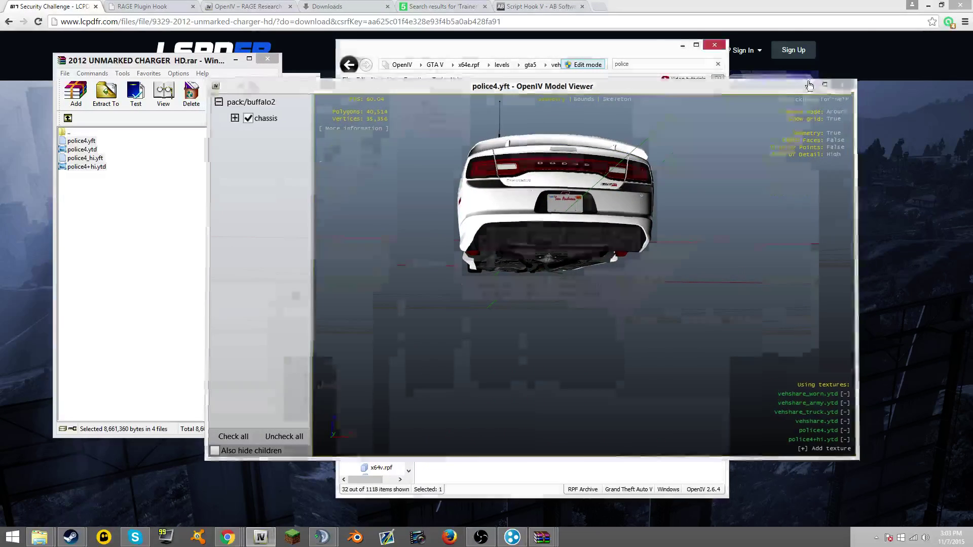
left_click(845, 83)
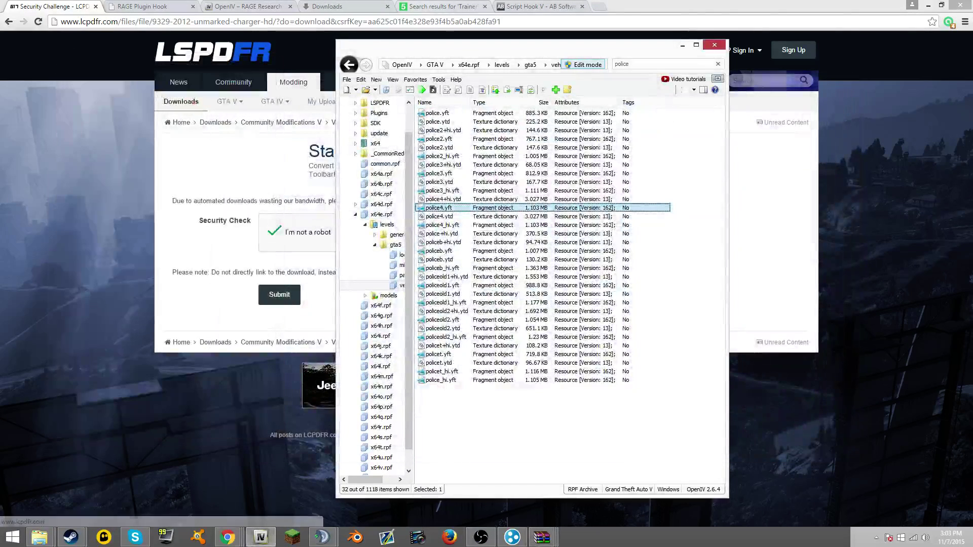
- Find the Lamborghini Aventador SV in GTA5-Mods vehicle mods and start its download
left_click(441, 6)
left_click(302, 140)
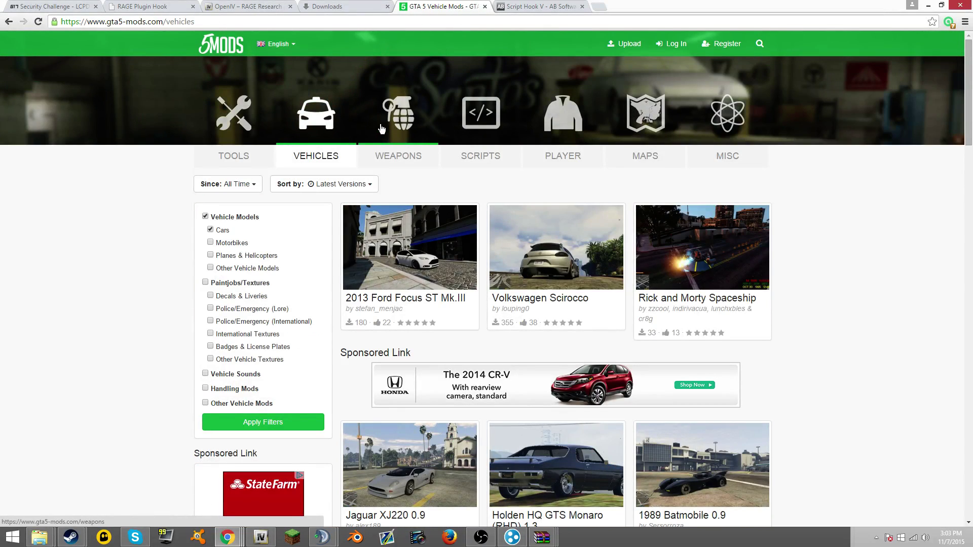
scroll(410, 163, "down", 4)
scroll(426, 183, "down", 4)
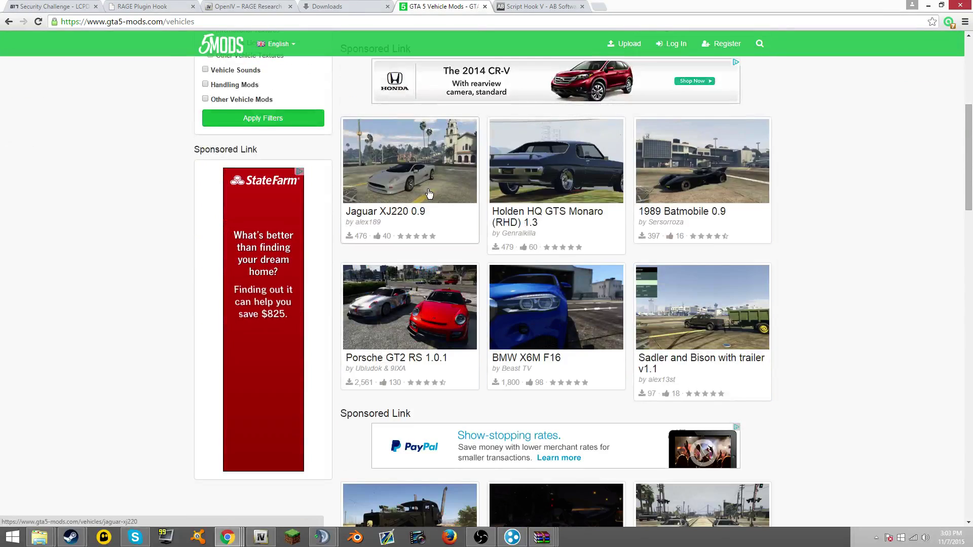
scroll(439, 212, "down", 3)
scroll(439, 213, "down", 3)
scroll(440, 213, "down", 3)
scroll(532, 198, "down", 3)
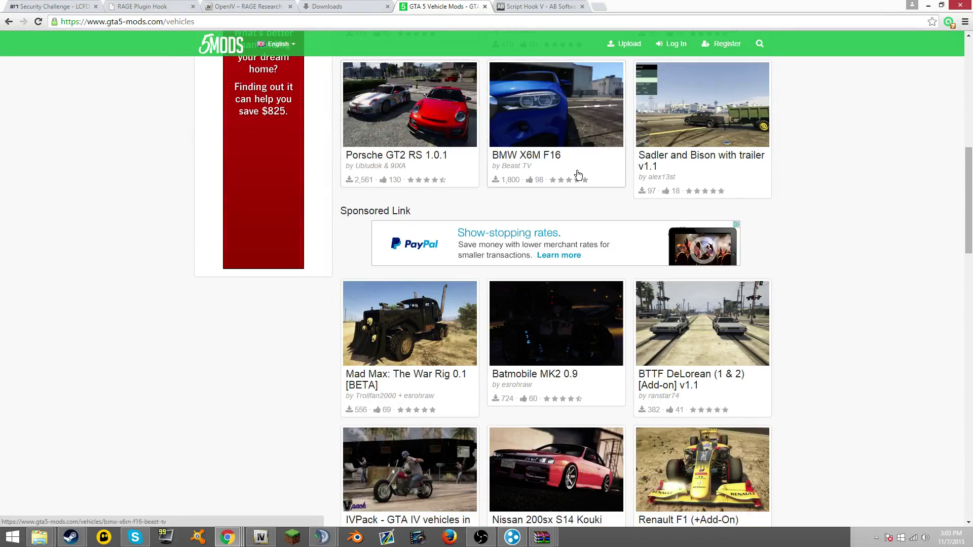
scroll(640, 195, "down", 3)
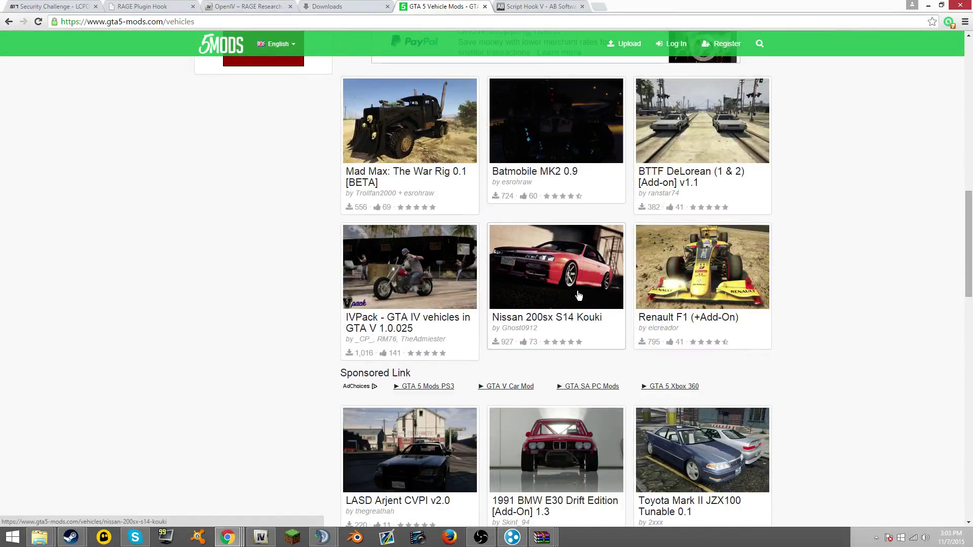
scroll(574, 322, "up", 1)
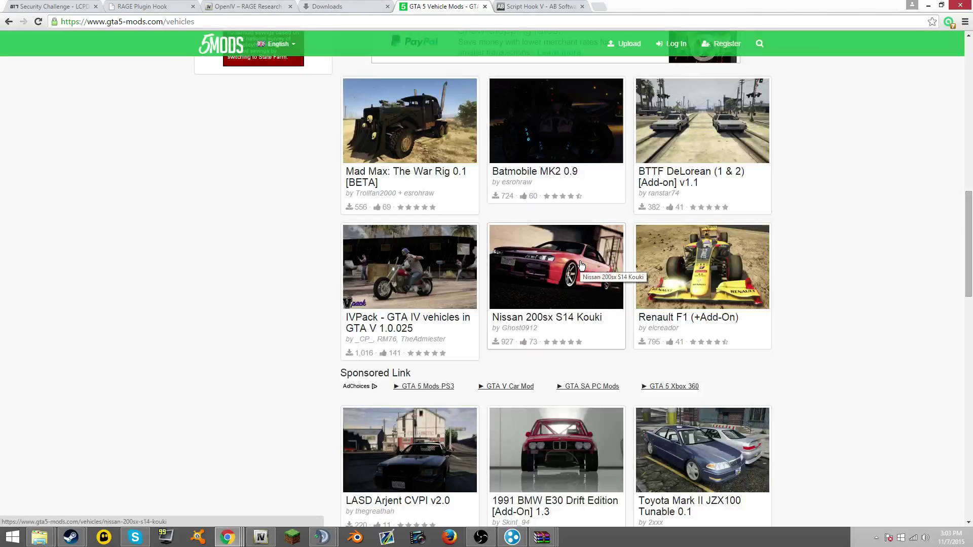
scroll(581, 265, "up", 2)
scroll(581, 264, "up", 2)
scroll(532, 256, "up", 1)
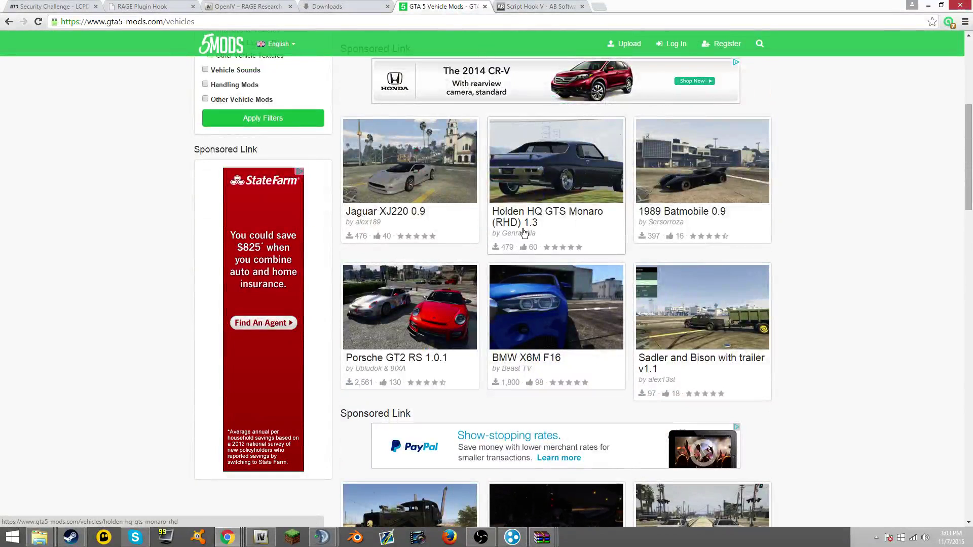
scroll(669, 180, "down", 5)
scroll(608, 267, "down", 3)
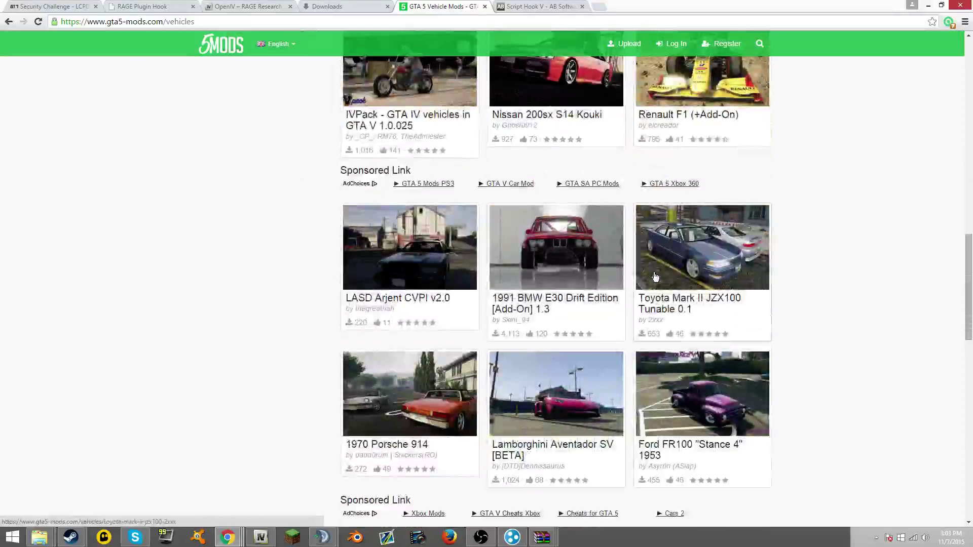
scroll(569, 308, "down", 3)
left_click(569, 308)
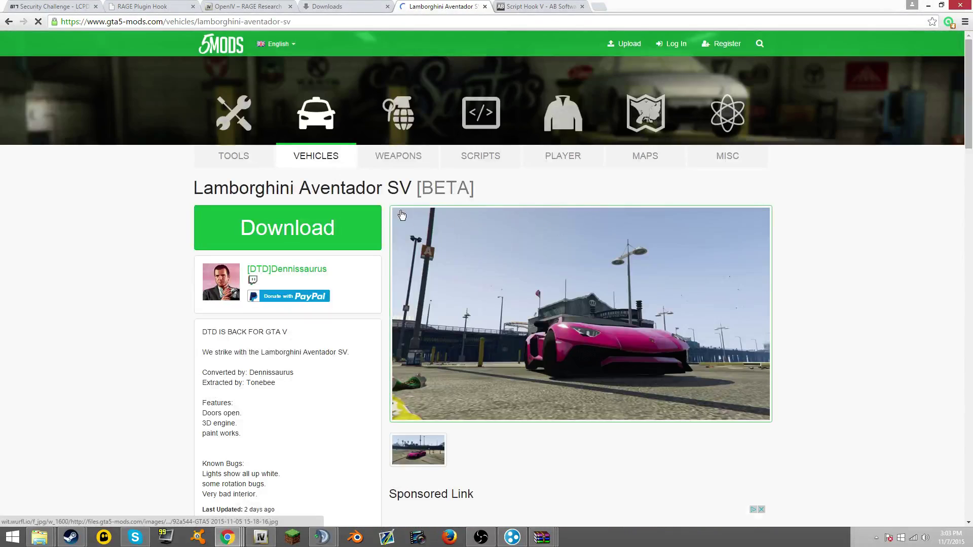
left_click(286, 228)
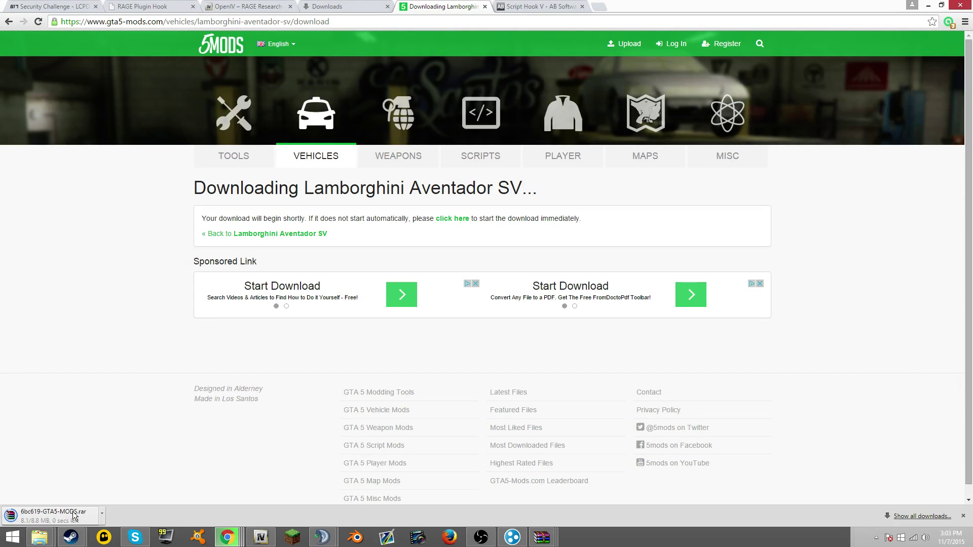
- Open the Aventador archive, clear OpenIV's police filter, and select the infernus files in GTA5-MODS
left_click(53, 515)
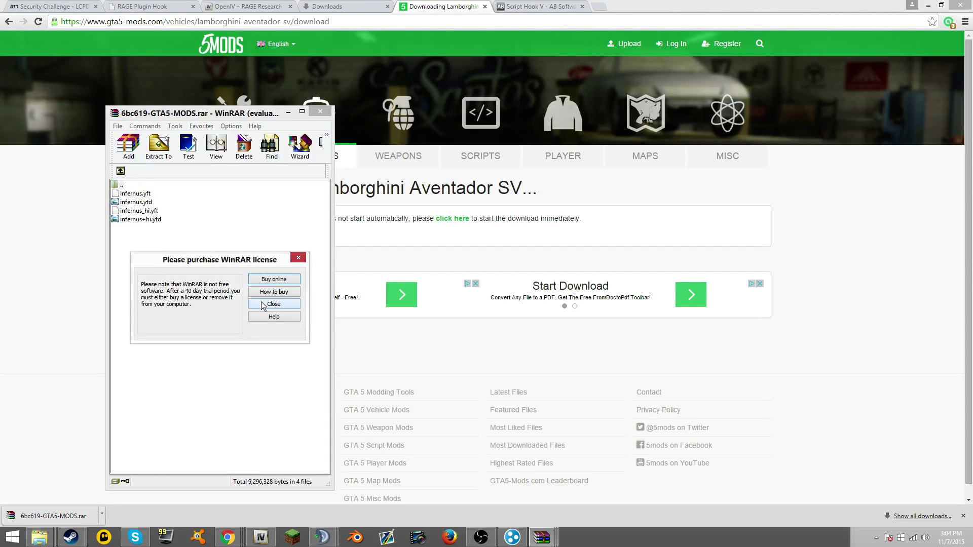
left_click(273, 305)
left_click(319, 538)
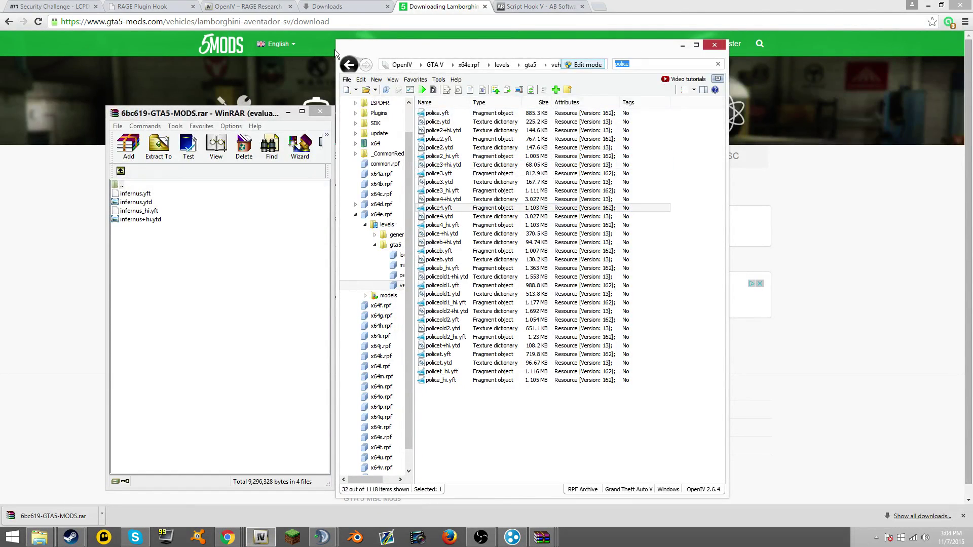
key("BackSpace")
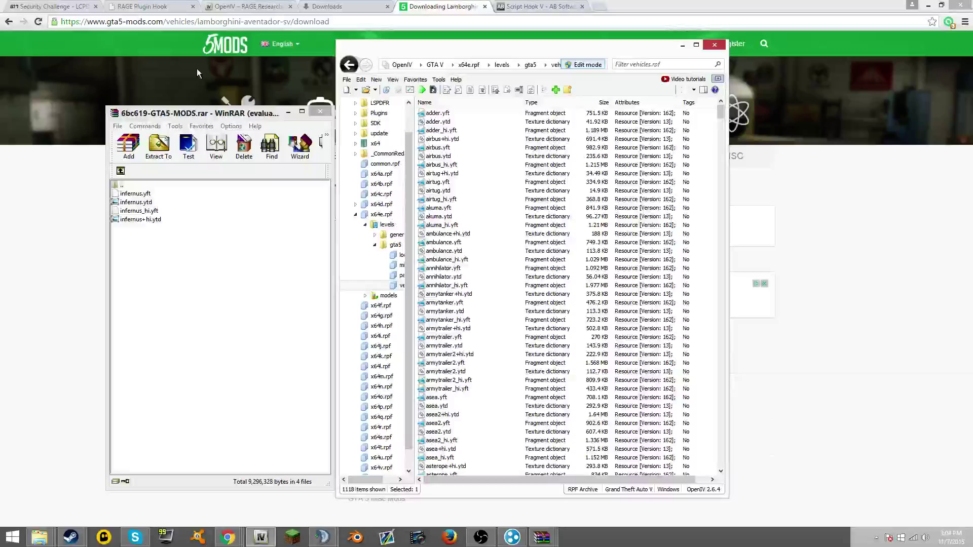
left_click(121, 172)
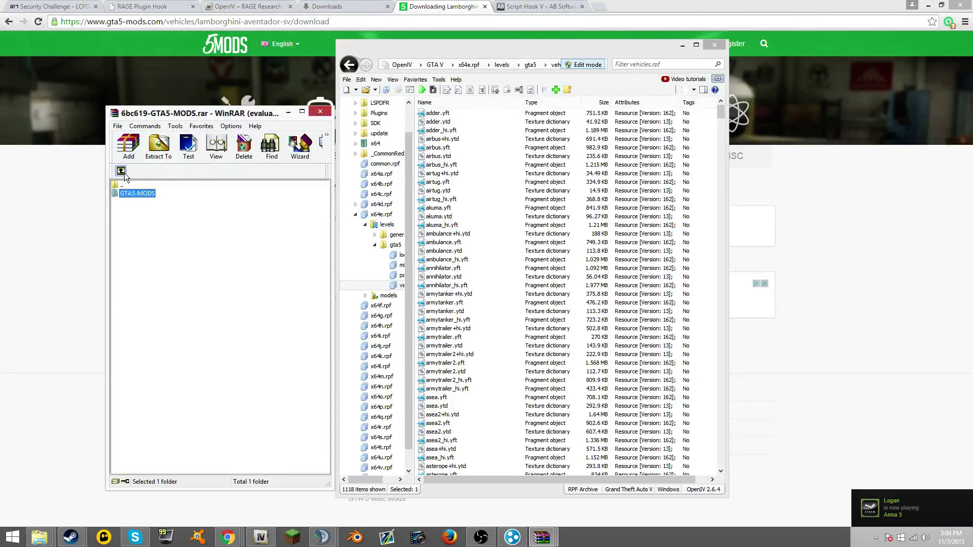
double_click(132, 192)
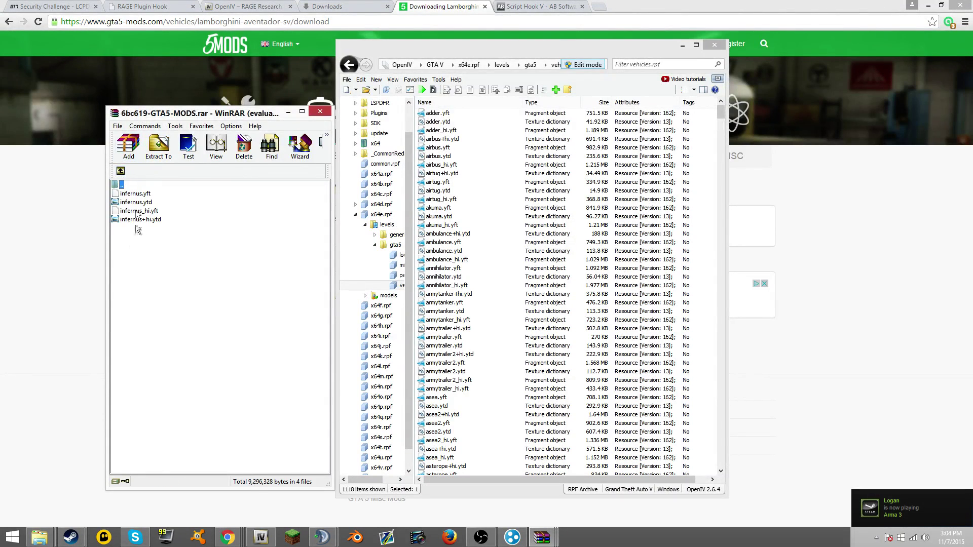
left_click_drag(142, 228, 141, 195)
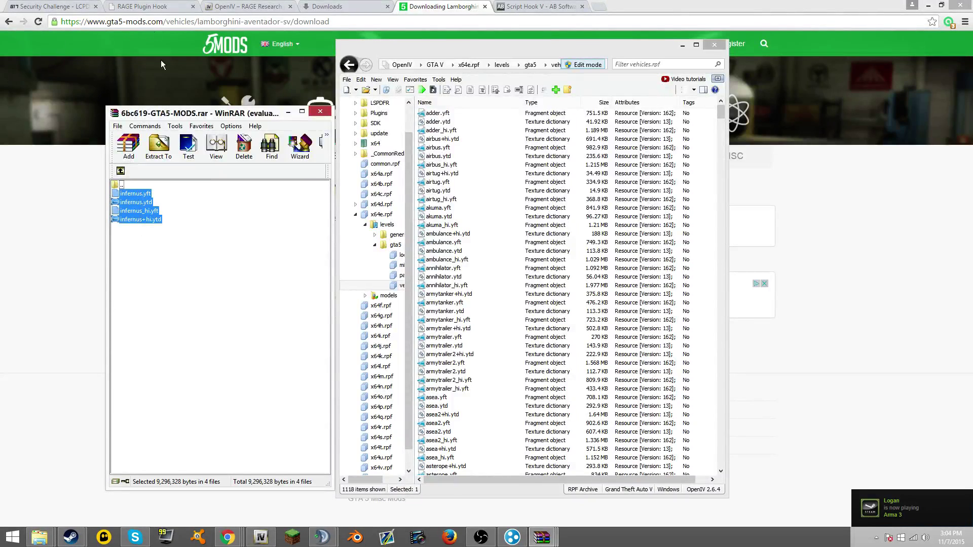
- Preview infernus.yft to confirm it shows the Aventador, then close the viewer and the archive
left_click(664, 79)
type("i")
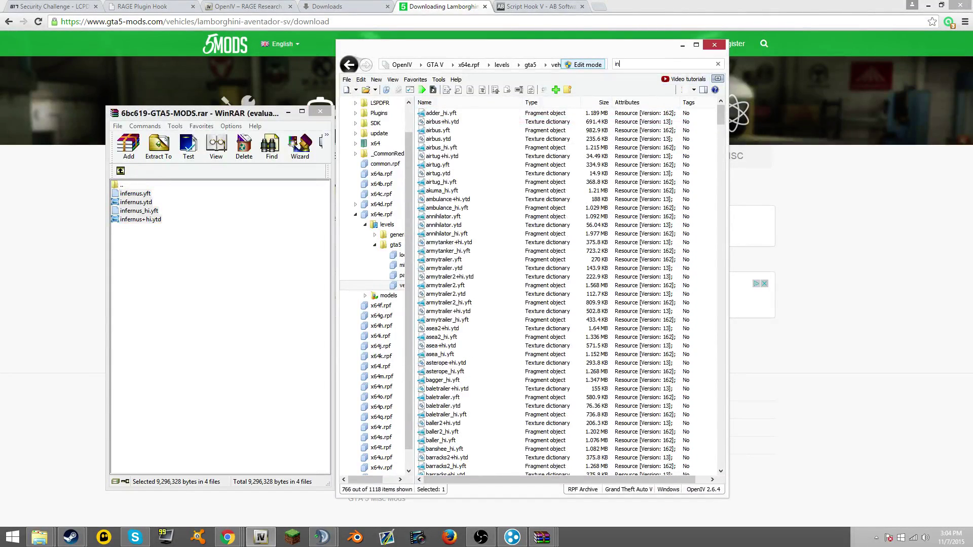
type("nfer")
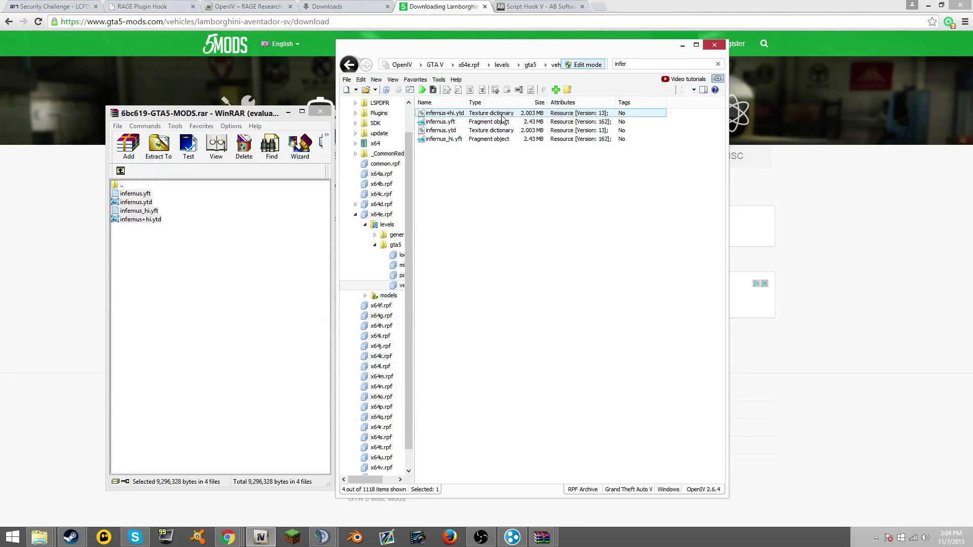
left_click(501, 122)
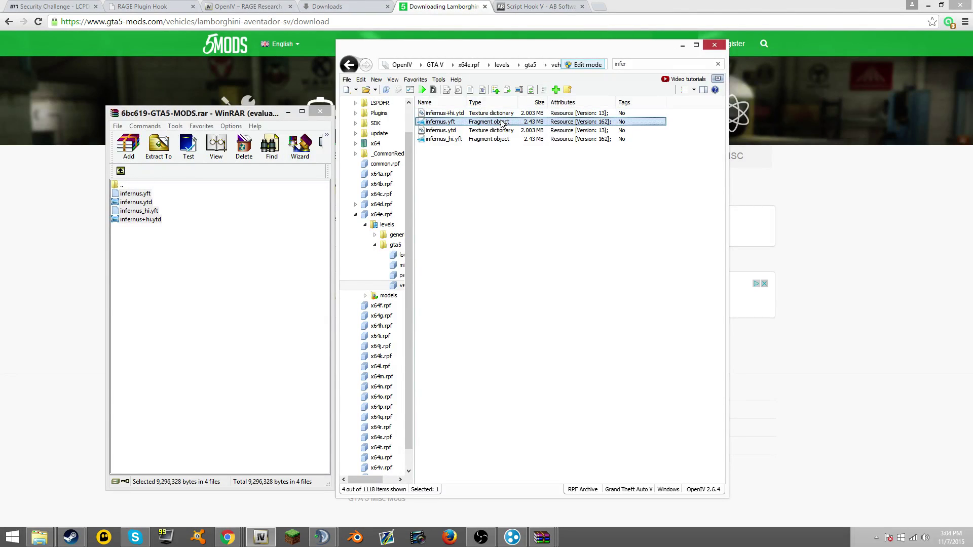
double_click(501, 122)
mouse_move(527, 183)
left_mouse_down()
mouse_move(802, 197)
mouse_move(627, 245)
mouse_move(782, 262)
left_mouse_up()
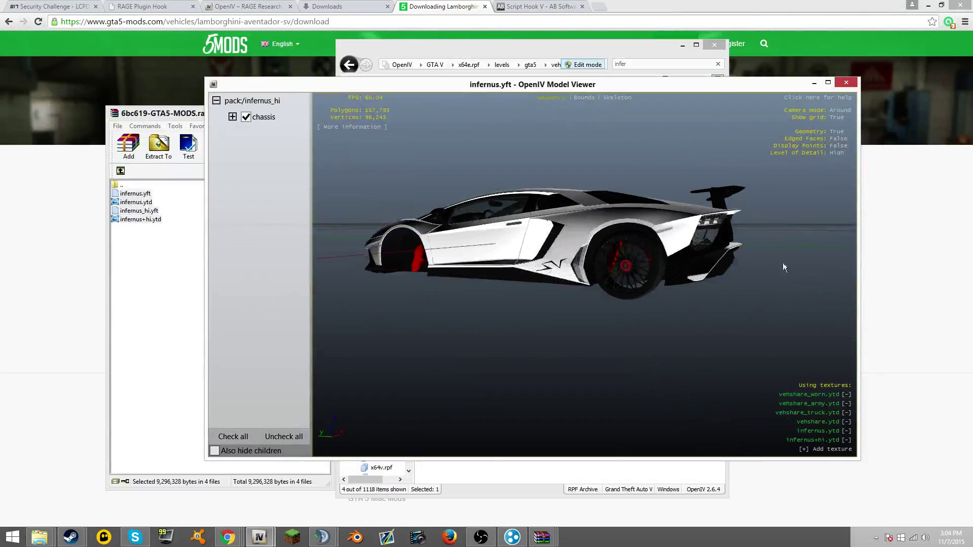
left_click(846, 82)
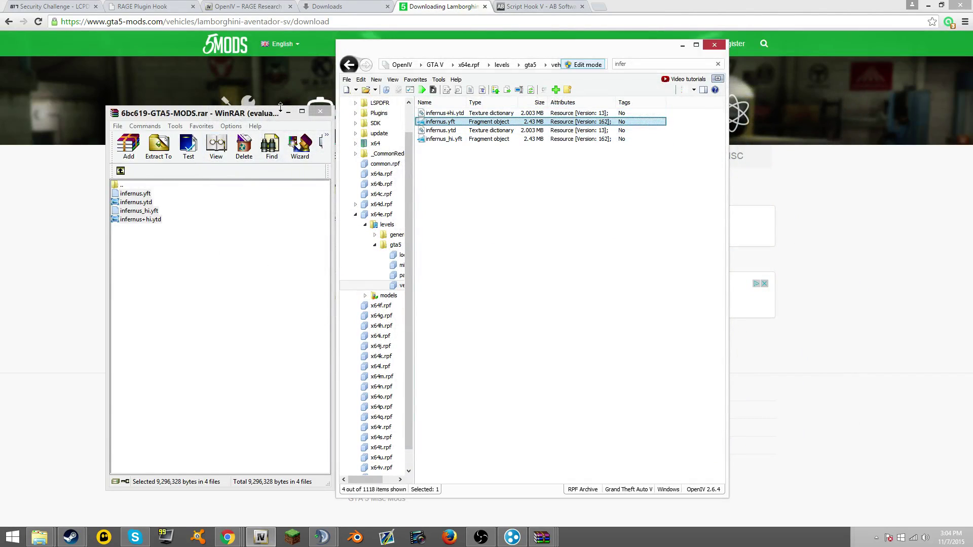
left_click(319, 113)
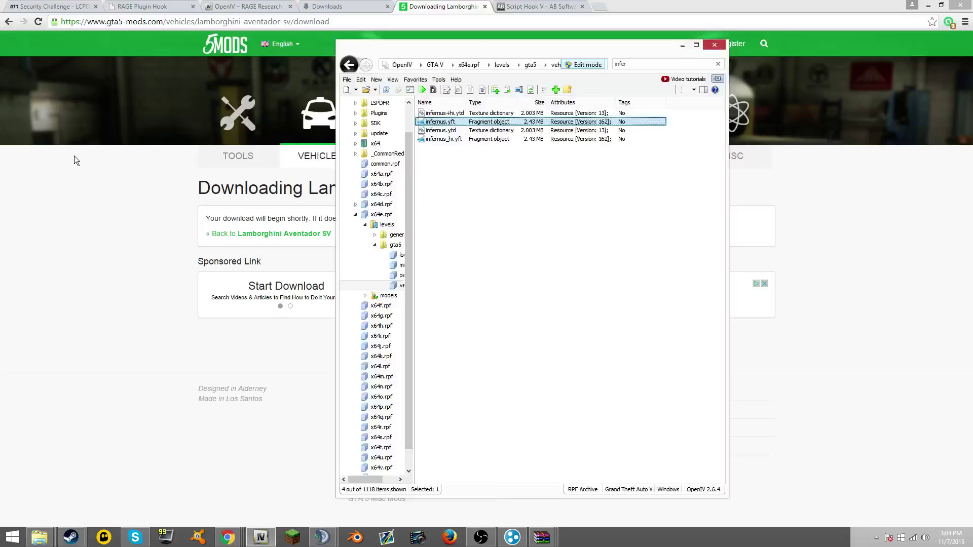
- Browse GTA5-Mods.com's WEAPONS listing and search the site for Glock 17
left_click(714, 45)
left_click(419, 155)
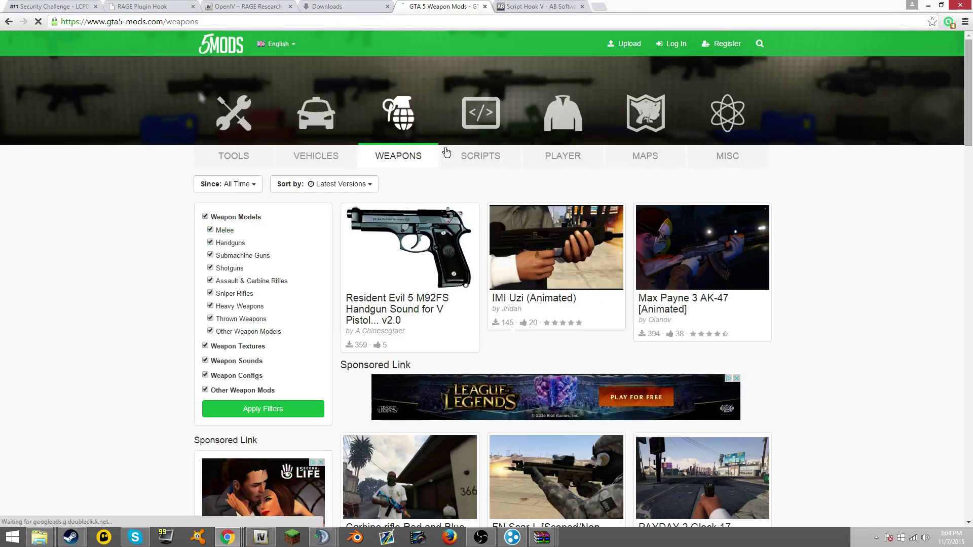
scroll(457, 167, "down", 5)
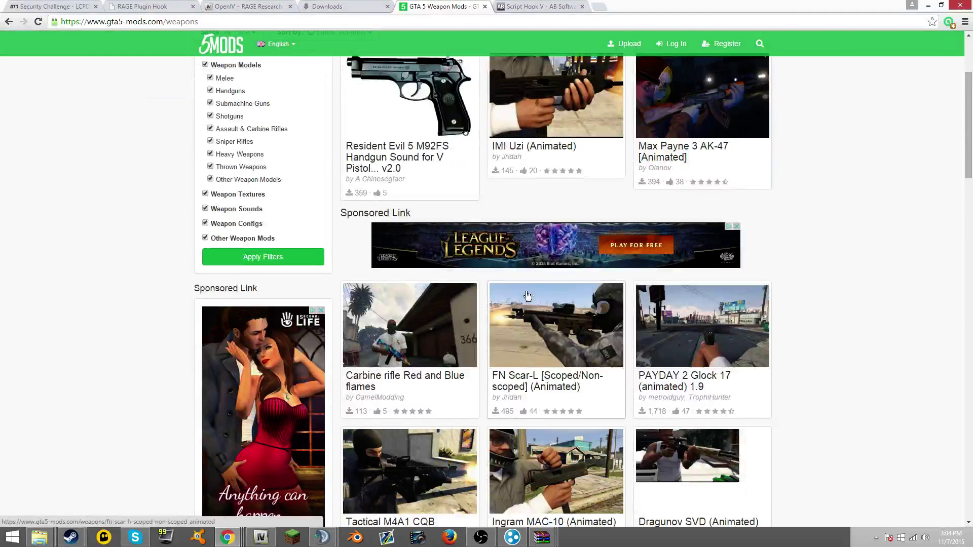
scroll(532, 250, "down", 3)
scroll(546, 258, "down", 3)
scroll(546, 258, "up", 3)
scroll(558, 220, "down", 5)
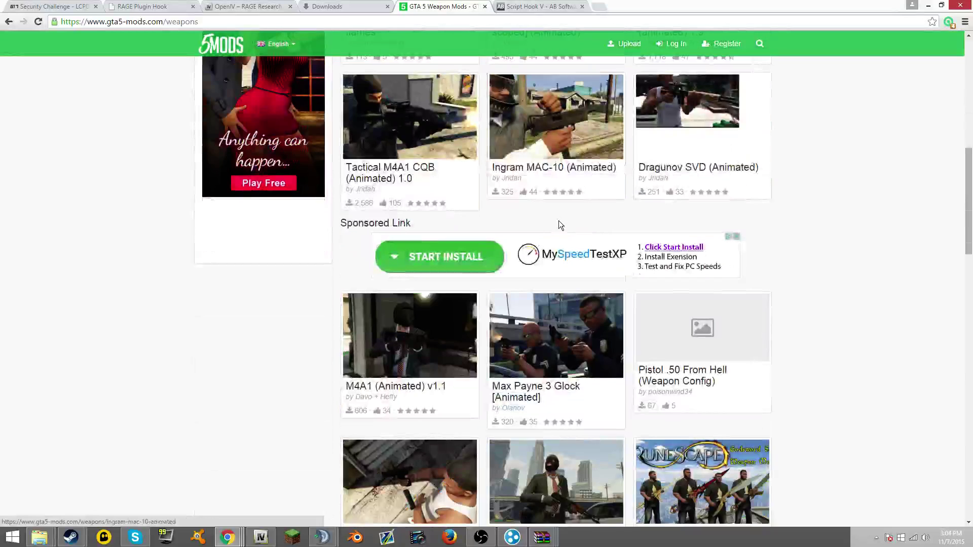
scroll(559, 221, "down", 2)
scroll(585, 200, "up", 10)
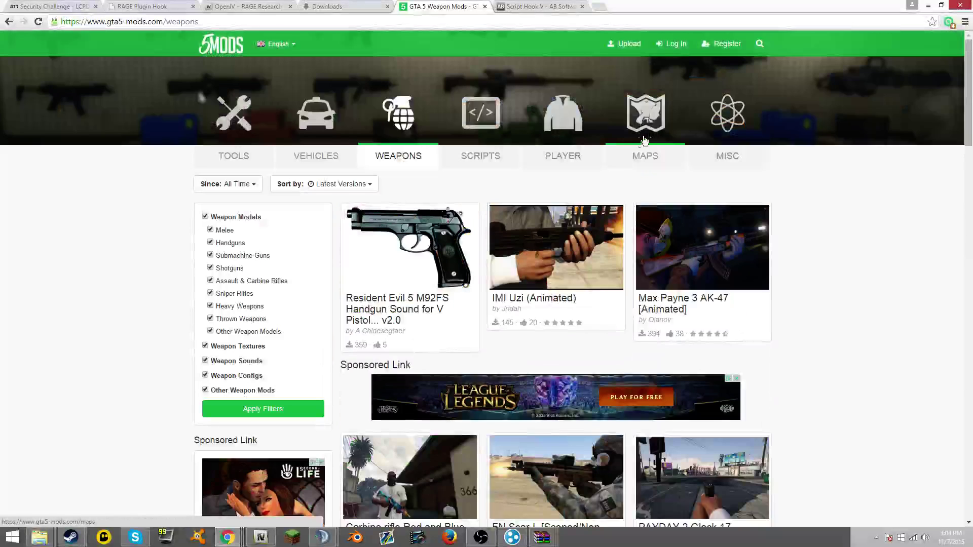
left_click(759, 44)
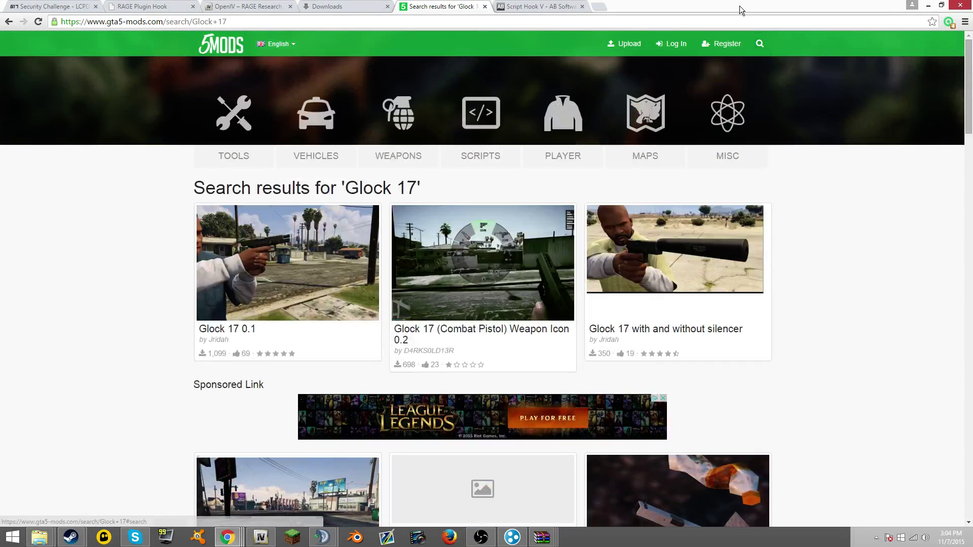
- Download the Glock 17 0.1 mod and open the downloaded archive
left_click(302, 274)
left_click(276, 243)
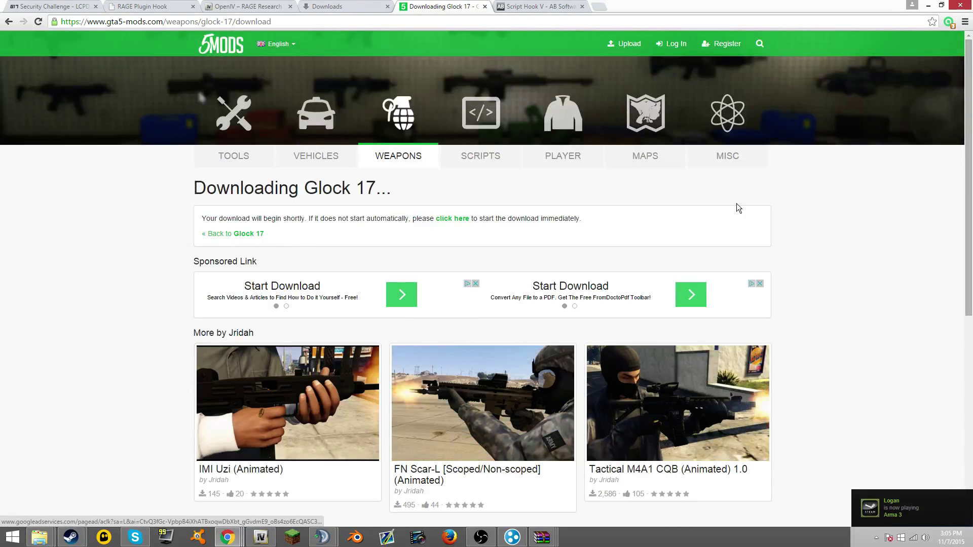
left_click(52, 516)
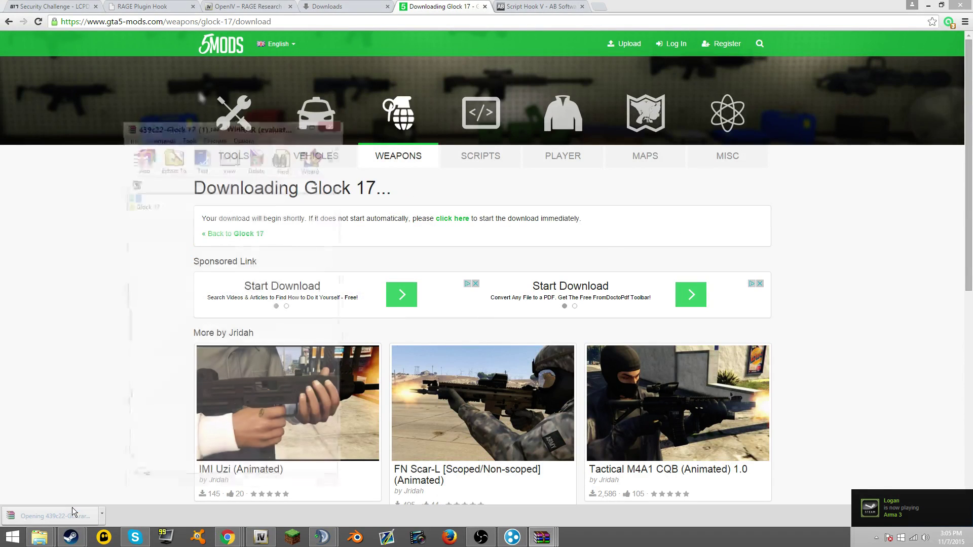
- Open the Glock 17 folder in WinRAR, skipping the license reminder, and return to the mod page
left_click_drag(237, 127, 74, 88)
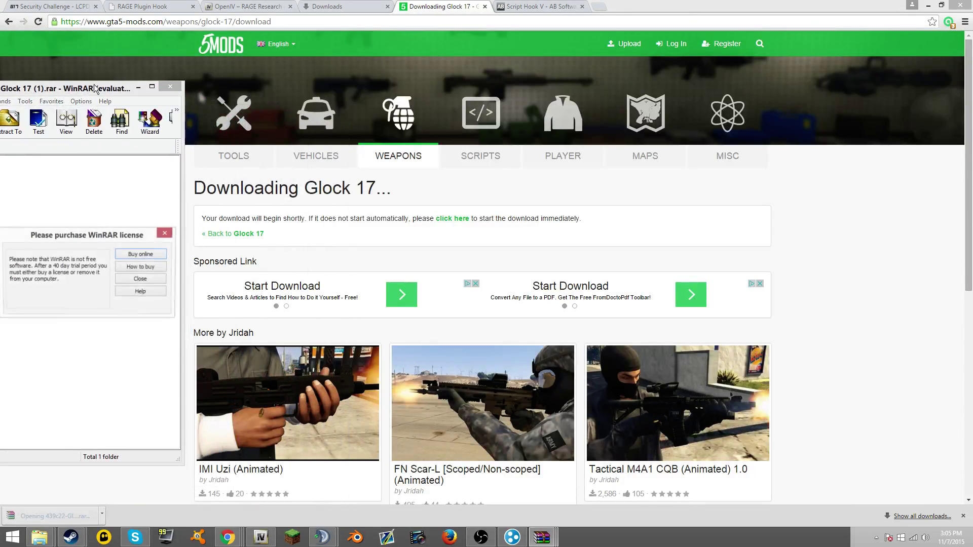
key("Escape")
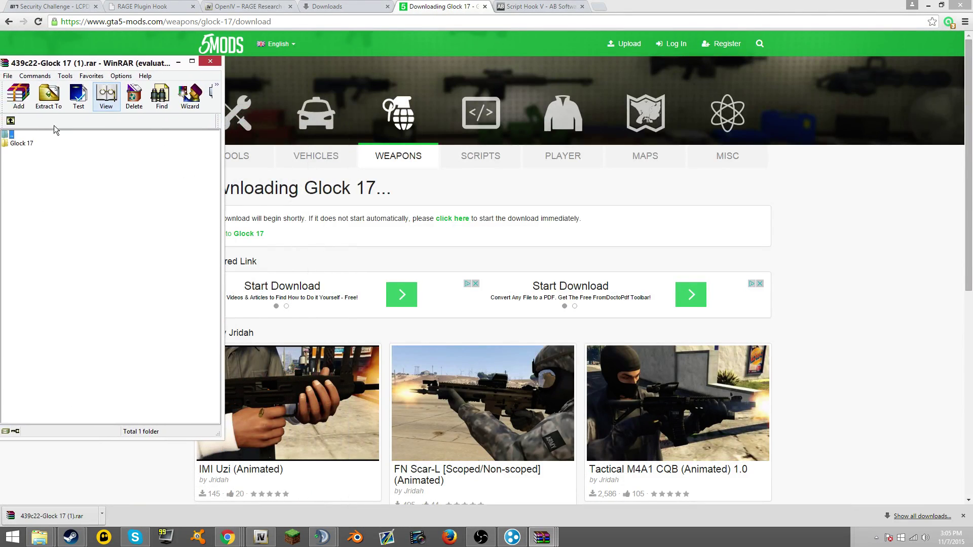
double_click(29, 143)
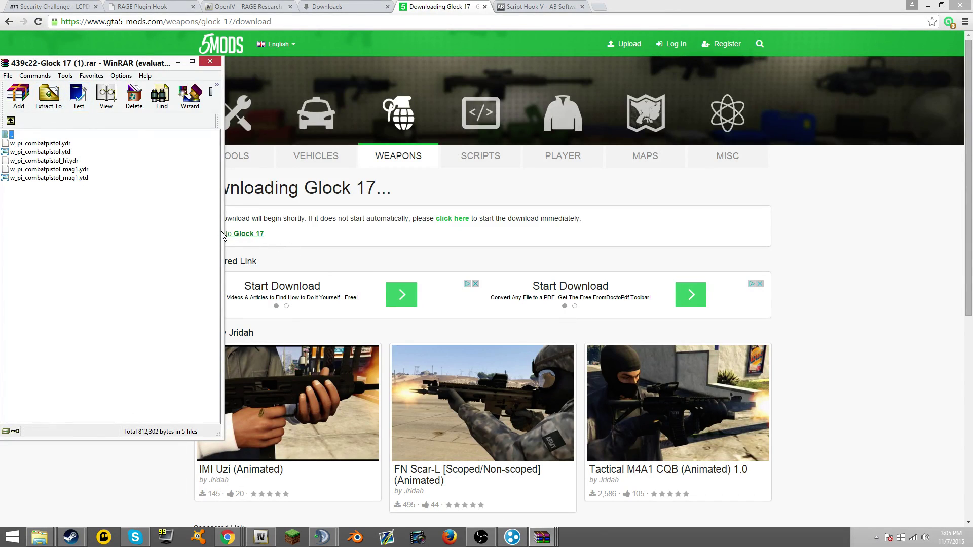
left_click(238, 234)
scroll(306, 324, "down", 2)
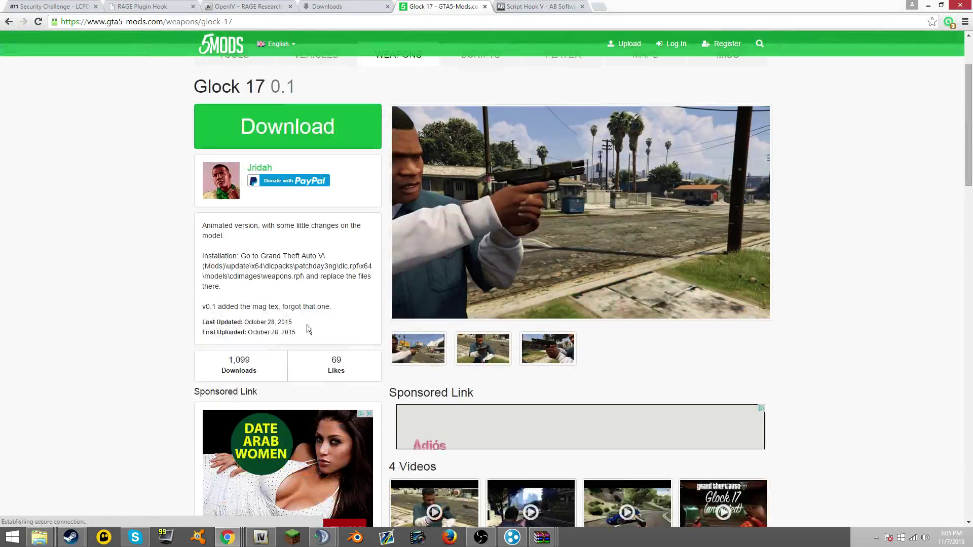
scroll(275, 282, "up", 2)
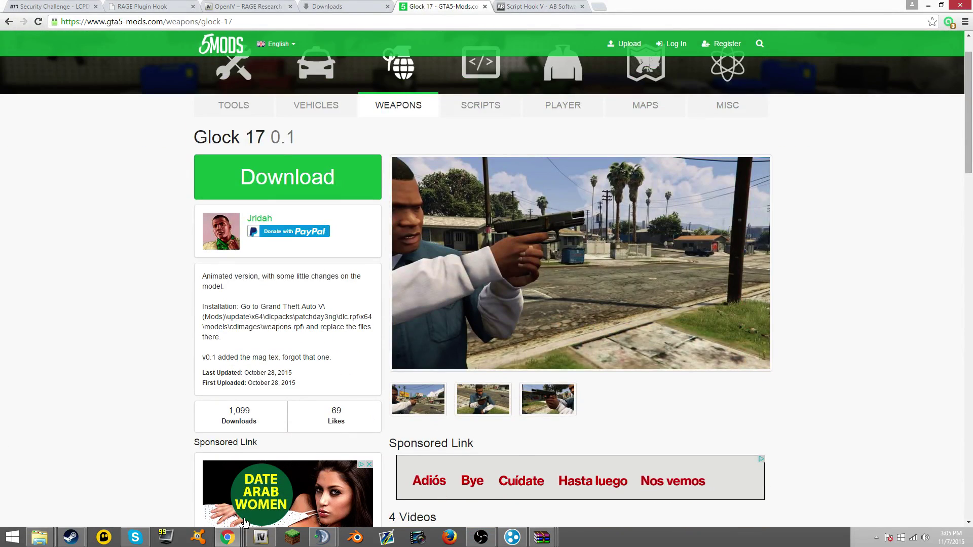
- Bring OpenIV forward and browse into the x64 folder inside update.rpf
left_click(260, 537)
mouse_move(475, 65)
left_mouse_down()
mouse_move(476, 48)
mouse_move(622, 61)
left_mouse_up()
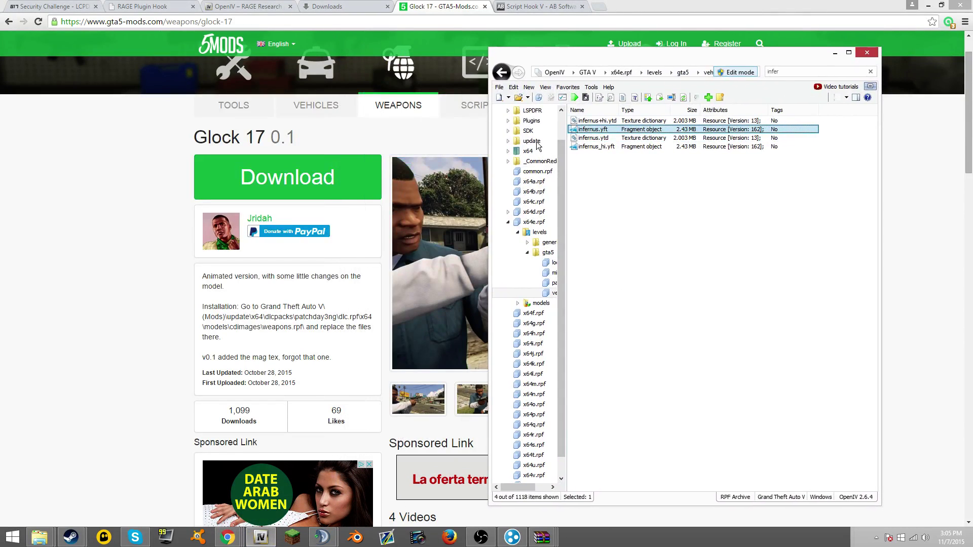
left_click(531, 141)
left_click(543, 162)
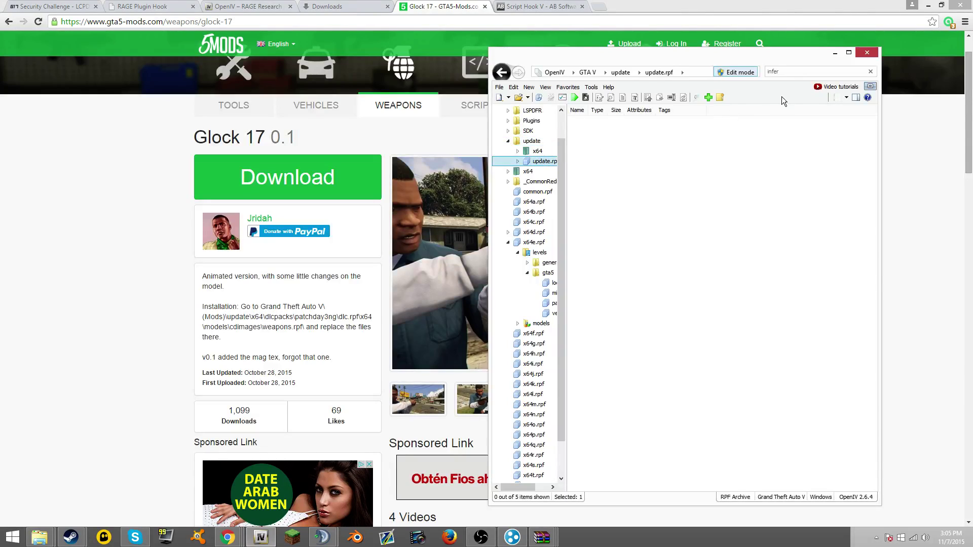
left_click(800, 71)
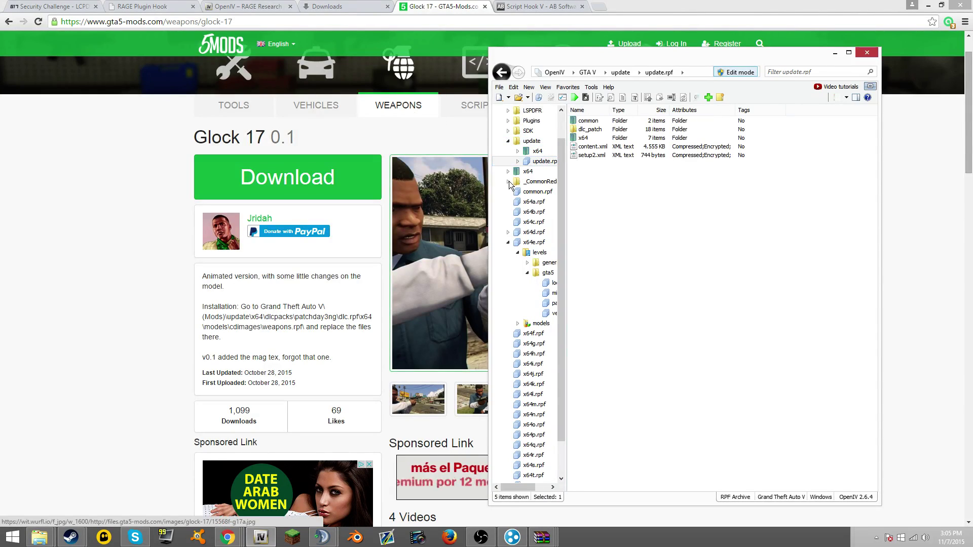
left_click(610, 138)
double_click(609, 138)
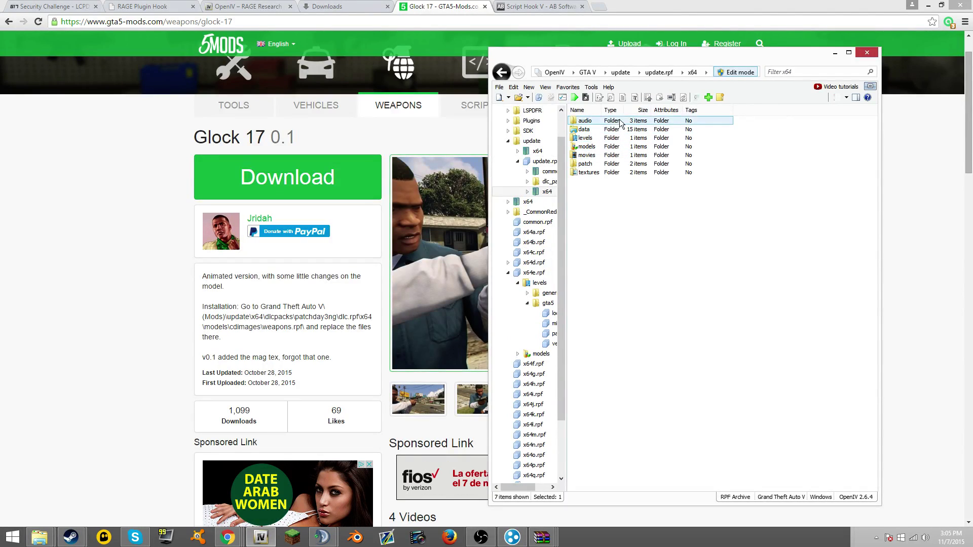
- Back out to the plain update folder and open its x64 folder
left_click(659, 73)
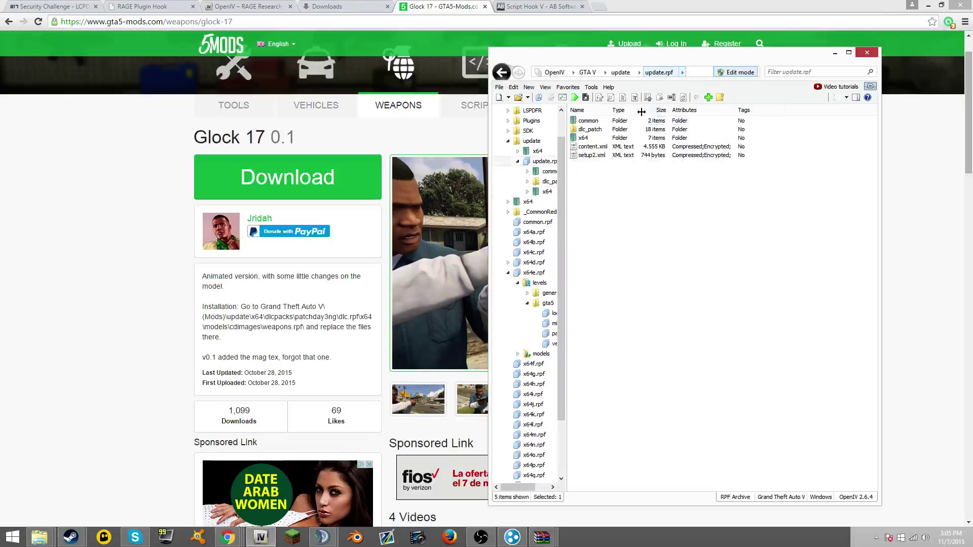
left_click(604, 139)
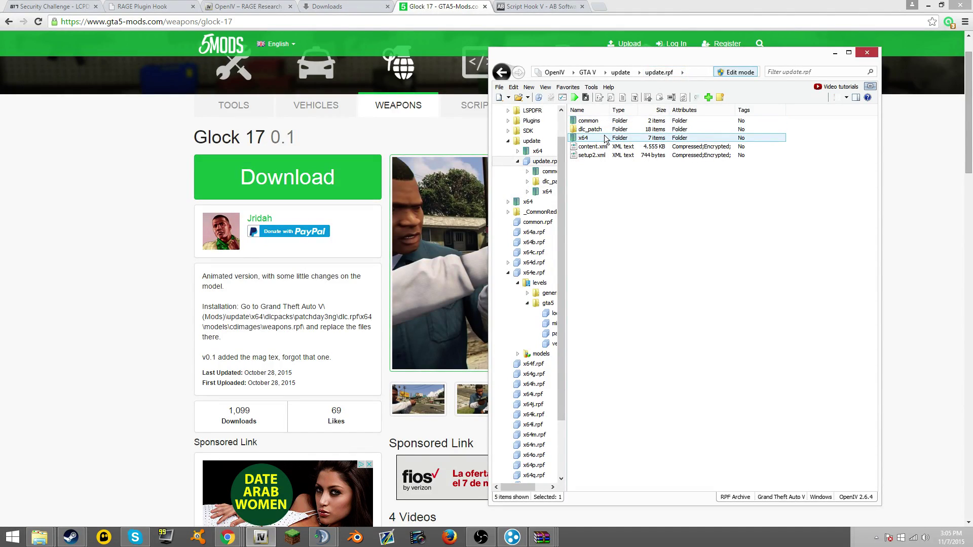
left_click(620, 72)
left_click(608, 122)
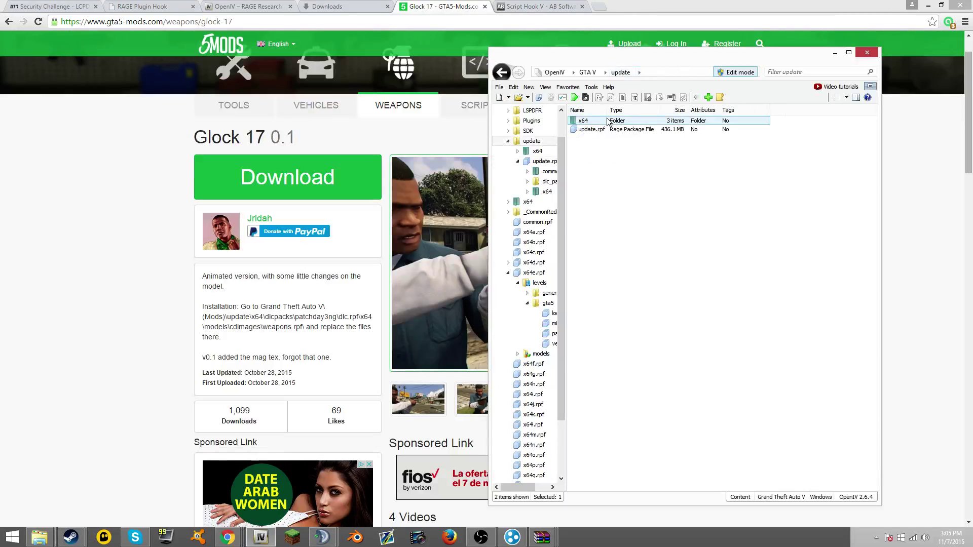
double_click(608, 122)
double_click(604, 122)
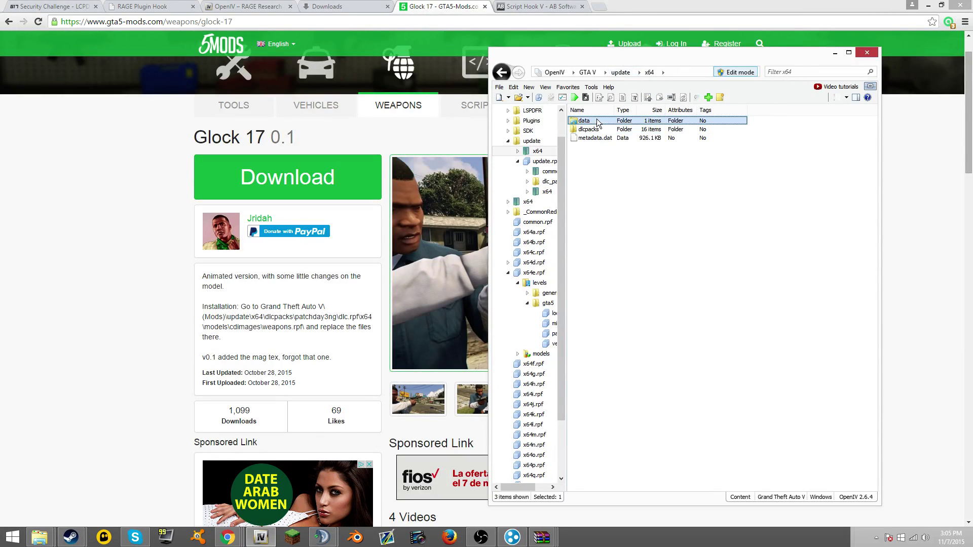
left_click(503, 71)
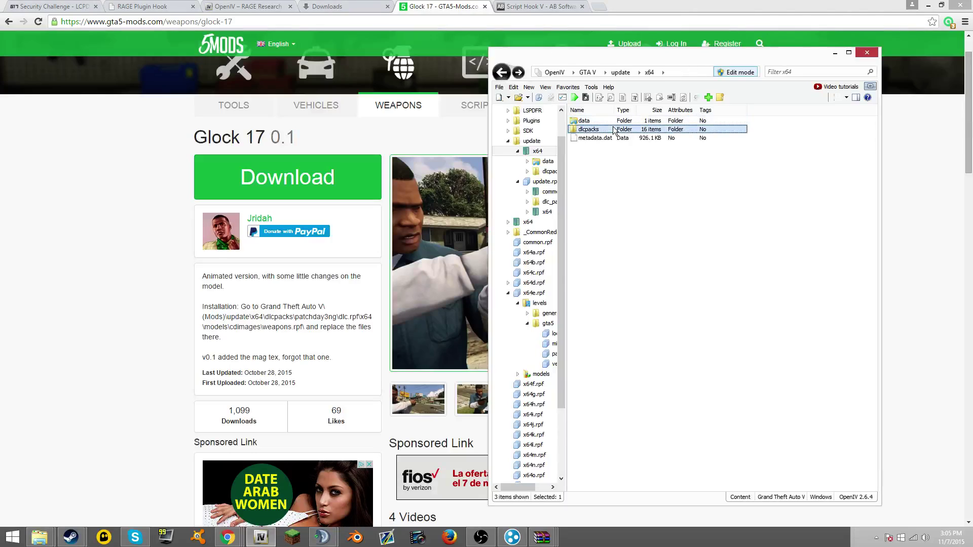
- Follow dlcpacks > patchday3ng > dlc.rpf > x64 > models > cdimages and open weapons.rpf
double_click(593, 130)
left_click(601, 216)
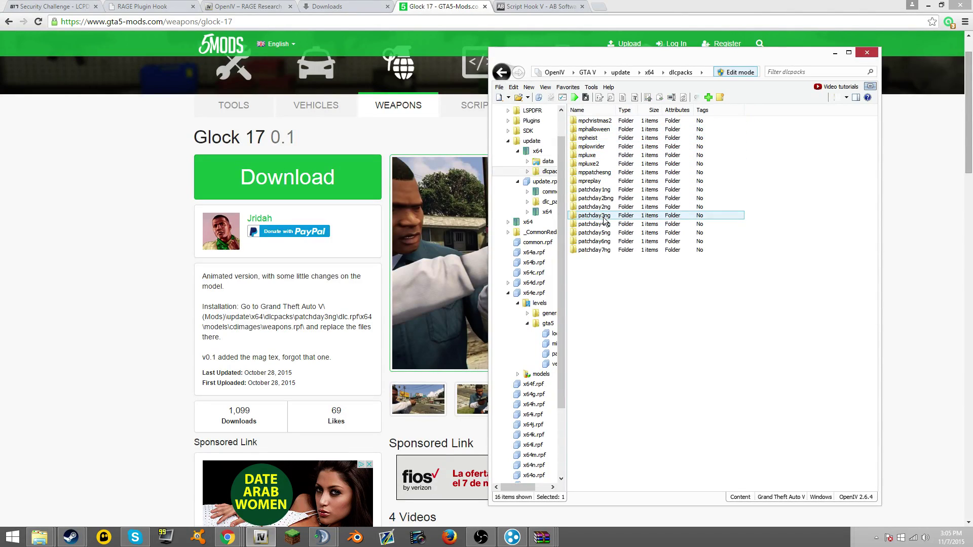
double_click(600, 216)
left_click(594, 122)
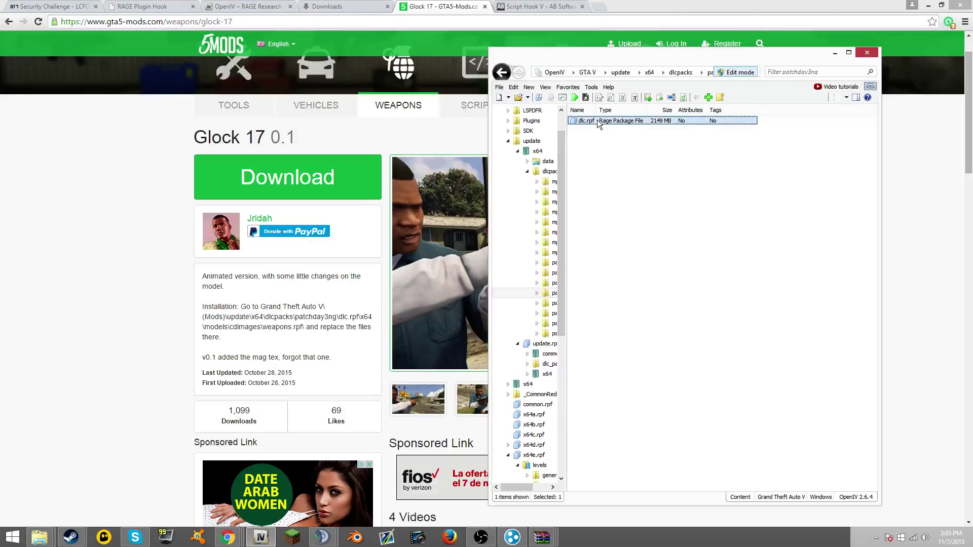
double_click(597, 122)
left_click(595, 131)
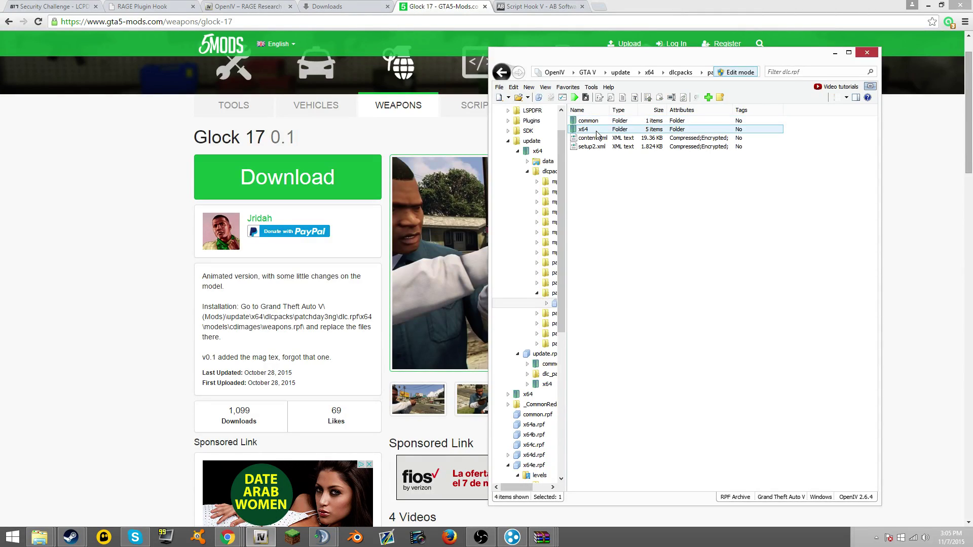
double_click(596, 131)
double_click(595, 130)
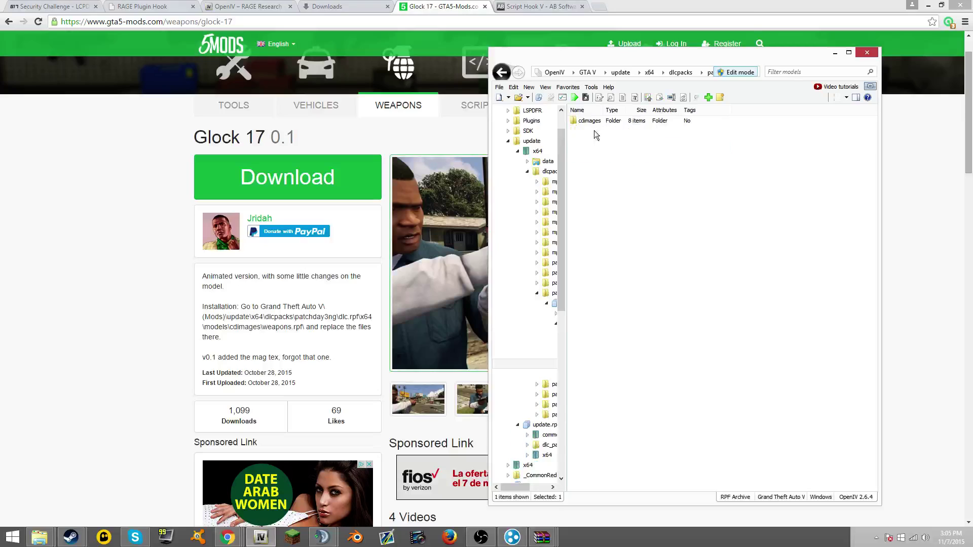
double_click(589, 121)
left_click(594, 181)
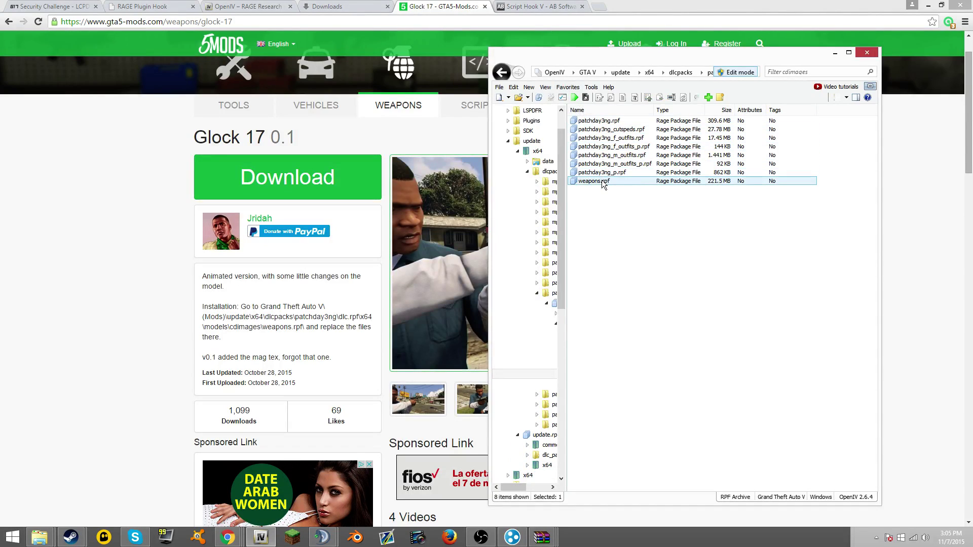
double_click(604, 185)
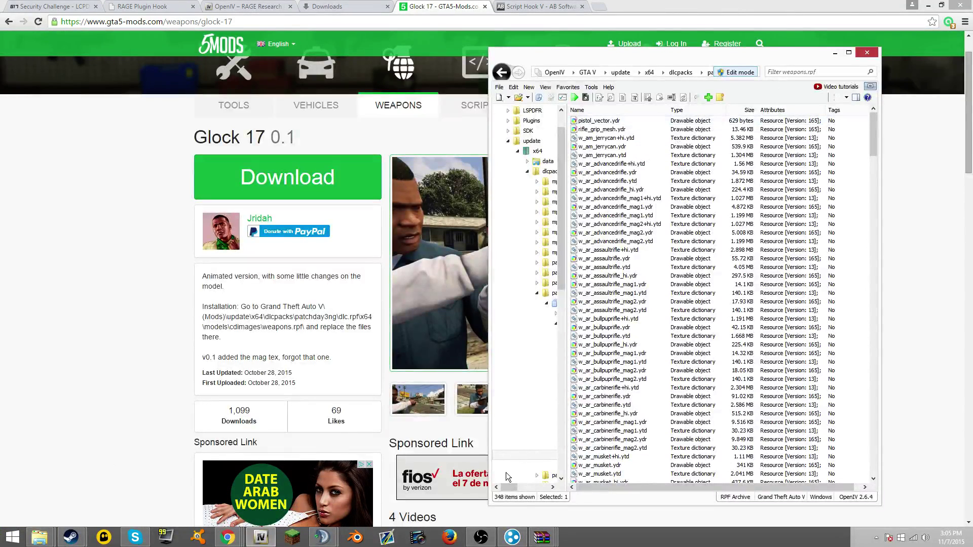
- Bring up the Glock 17 archive window and filter OpenIV's weapons.rpf list to 'combat'
left_click(542, 537)
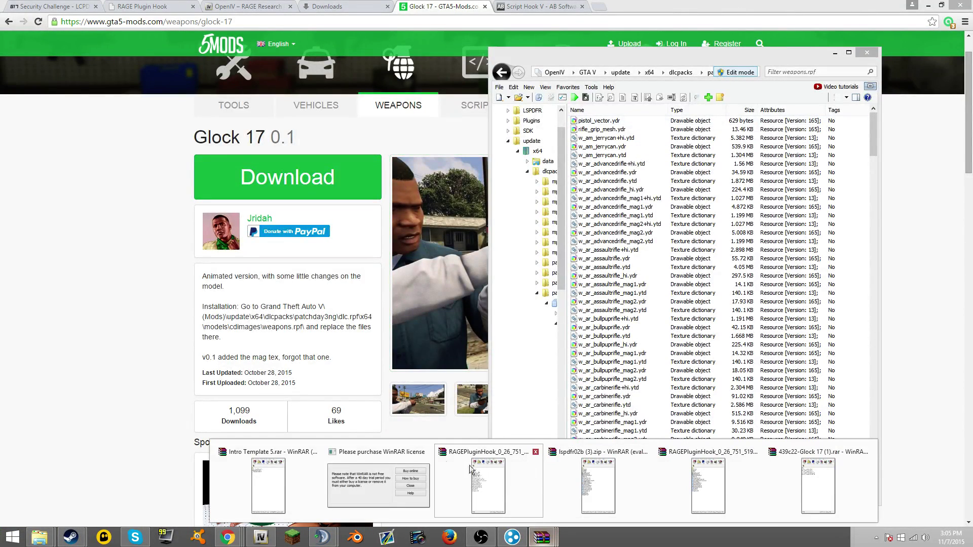
left_click(814, 479)
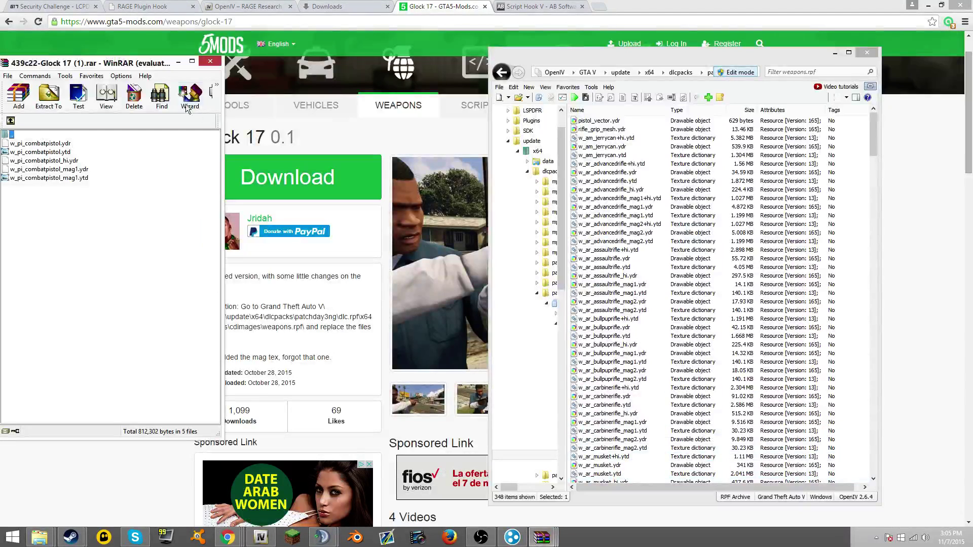
left_click(790, 71)
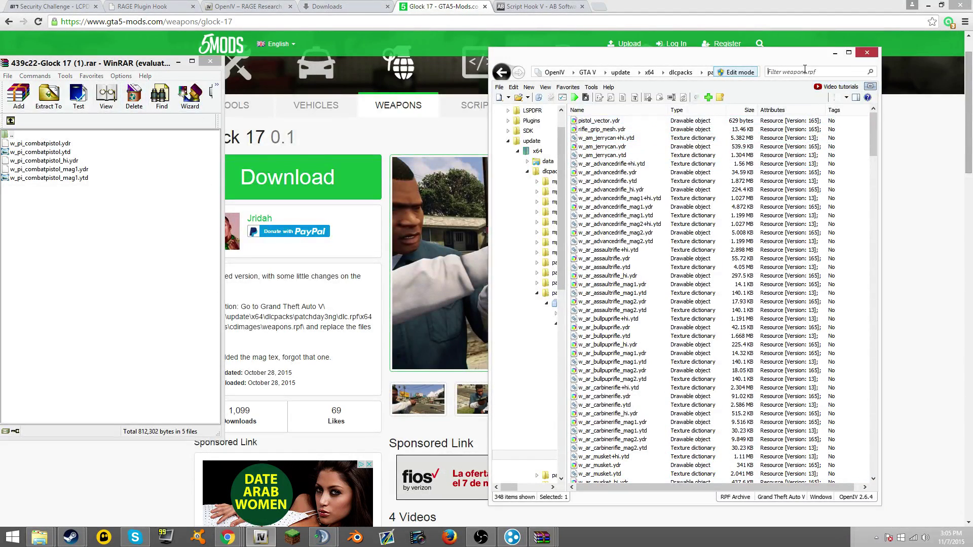
type("combat")
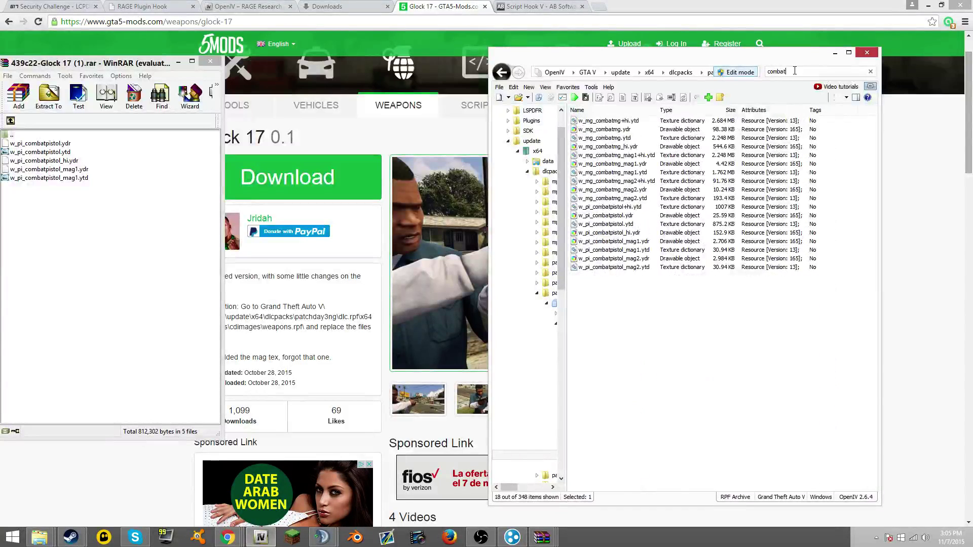
- Preview and rotate the original w_pi_combatpistol.ydr model, then close the viewer
left_click(608, 215)
double_click(610, 218)
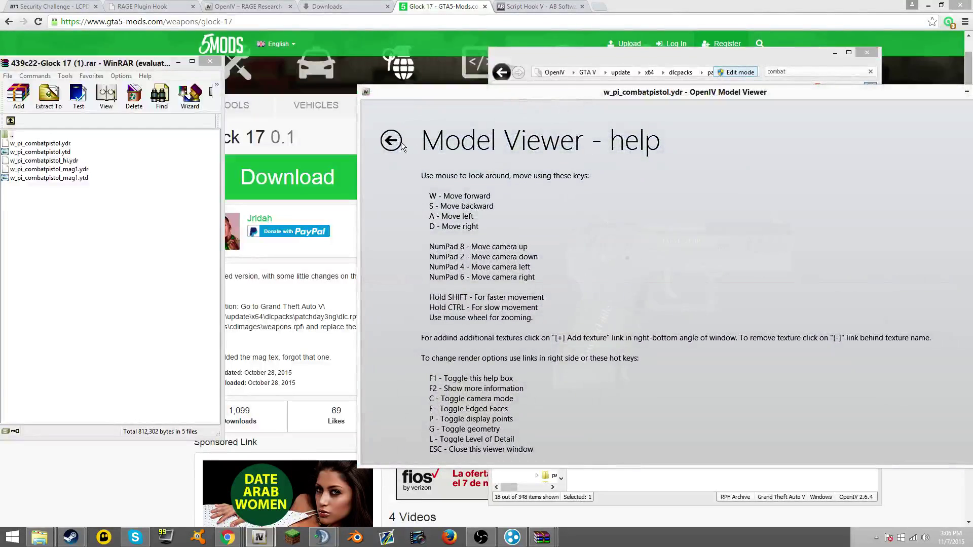
left_click(400, 146)
left_click_drag(741, 217, 889, 91)
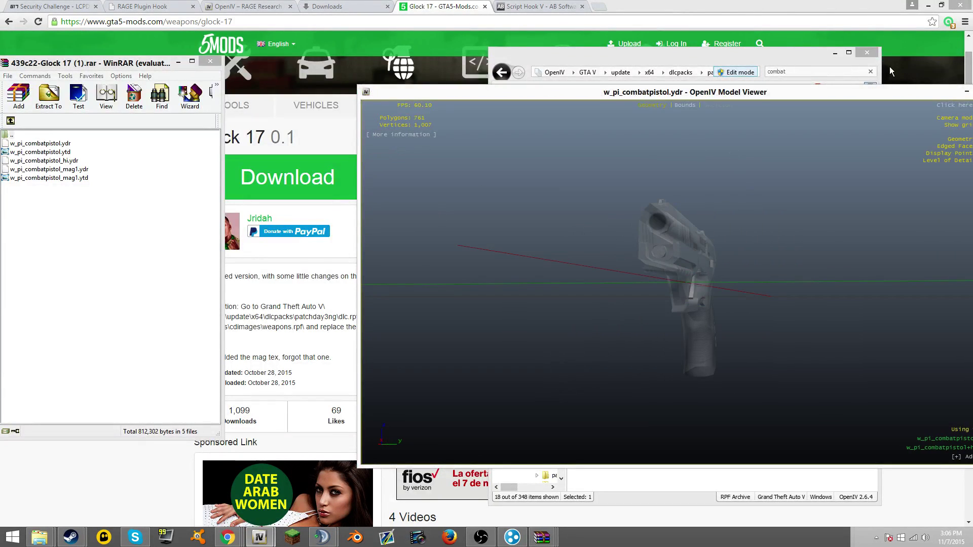
key("Escape")
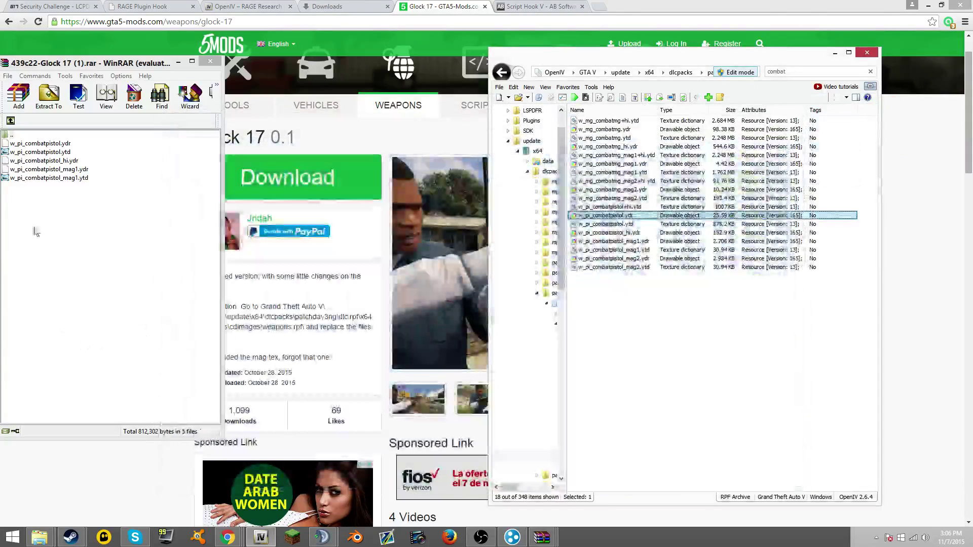
- Overwrite weapons.rpf's w_pi_combatpistol files with the Glock 17 files and preview the new Glock model
left_click_drag(35, 205, 21, 142)
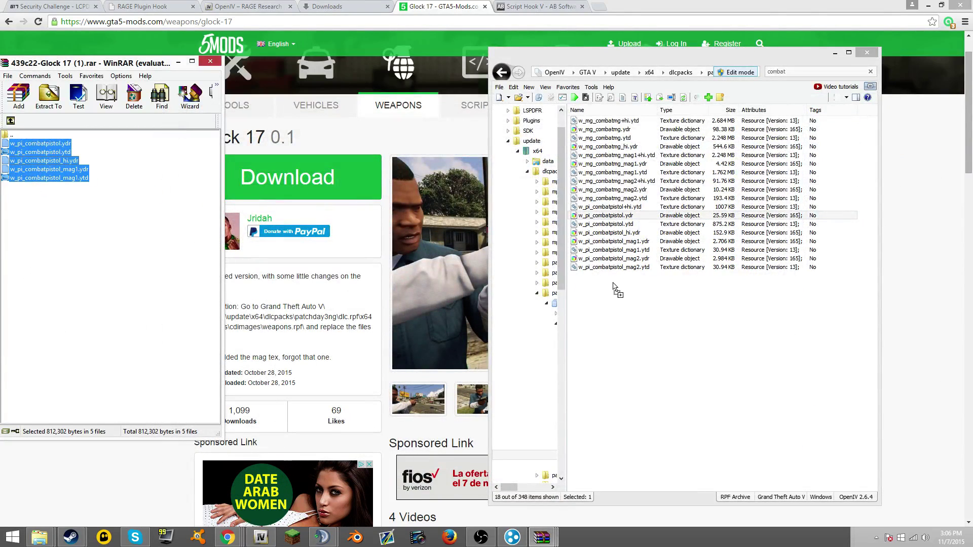
left_click_drag(616, 289, 616, 290)
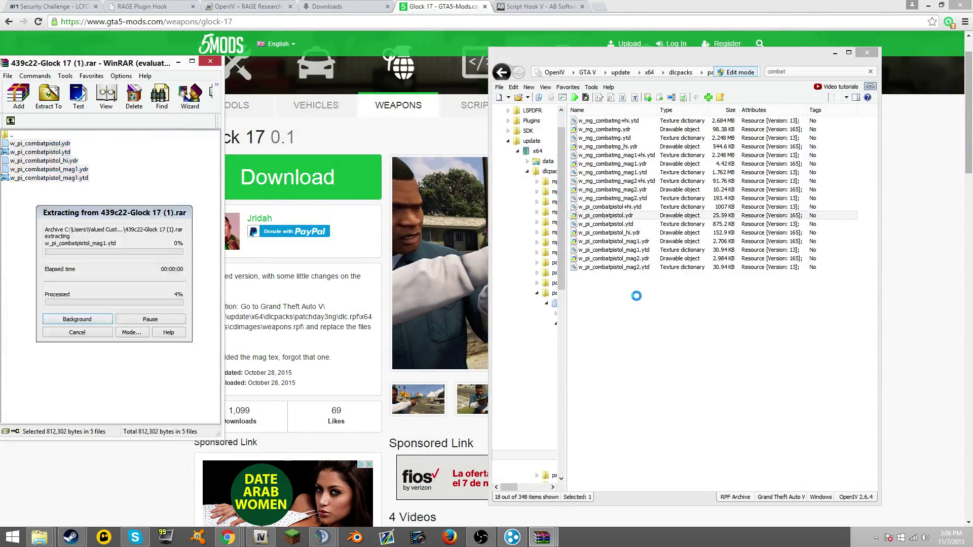
double_click(679, 219)
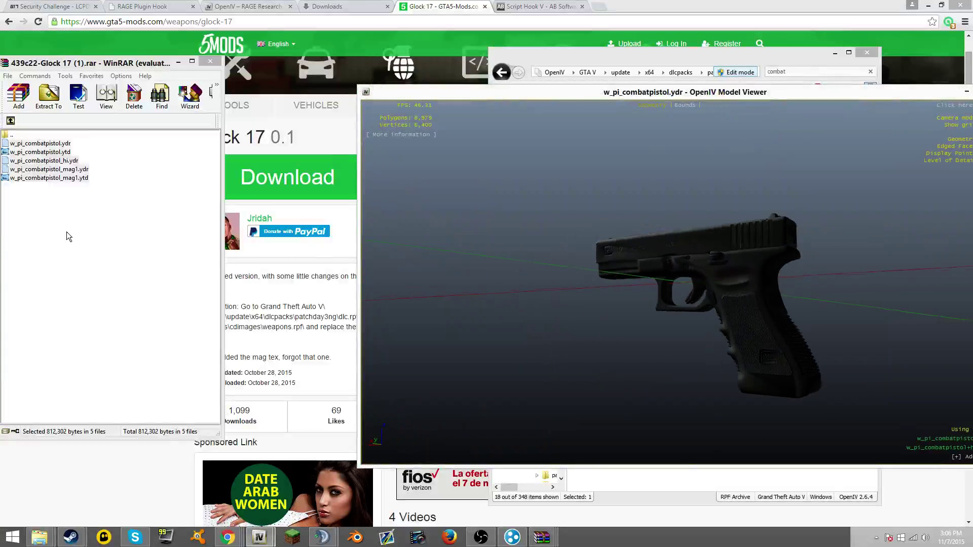
left_click_drag(671, 229, 693, 258)
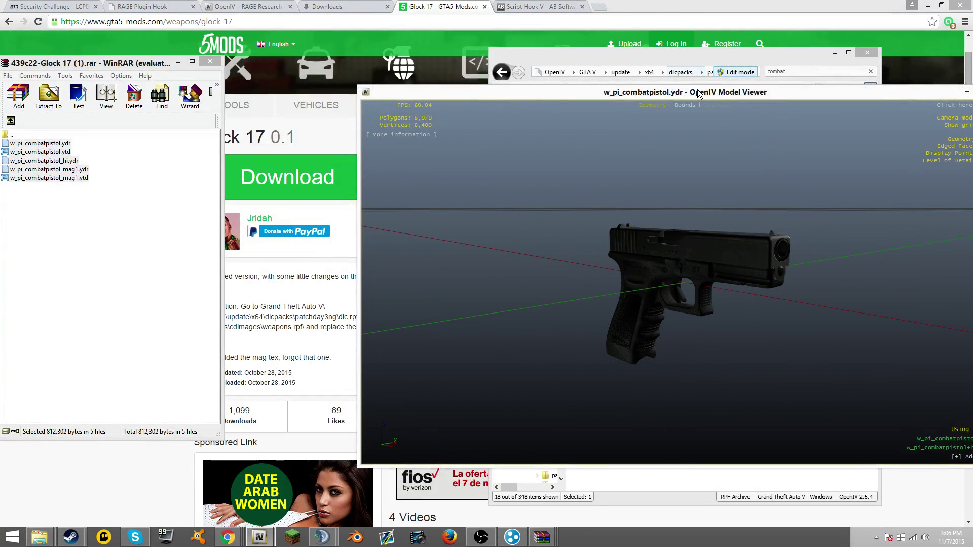
left_click_drag(774, 93, 489, 104)
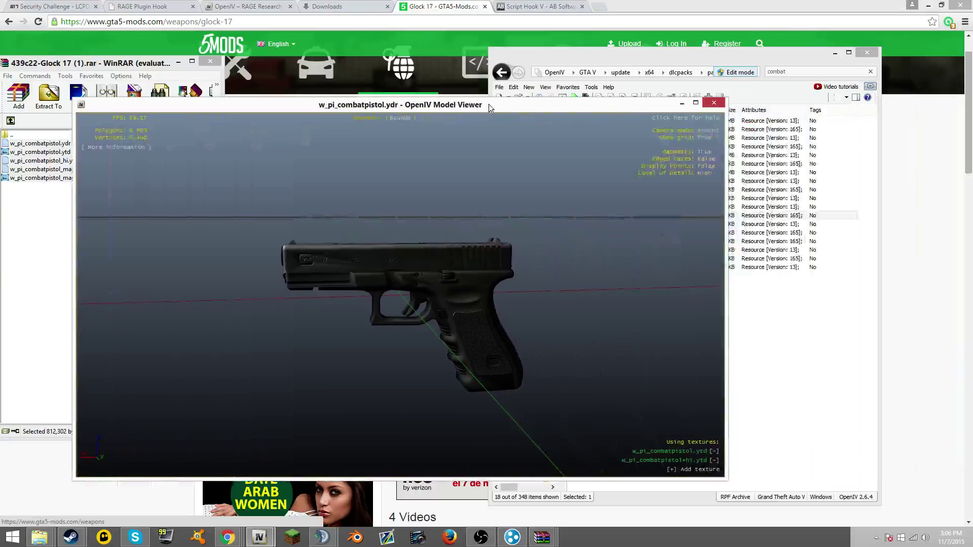
left_click(715, 104)
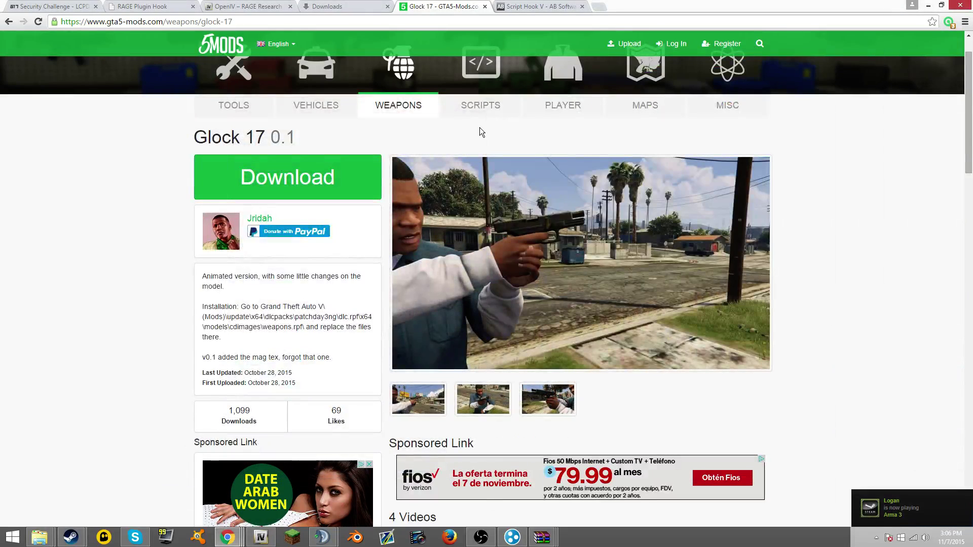
- Open the WEAPONS category from GTA5-Mods.com's navigation bar
left_click(419, 101)
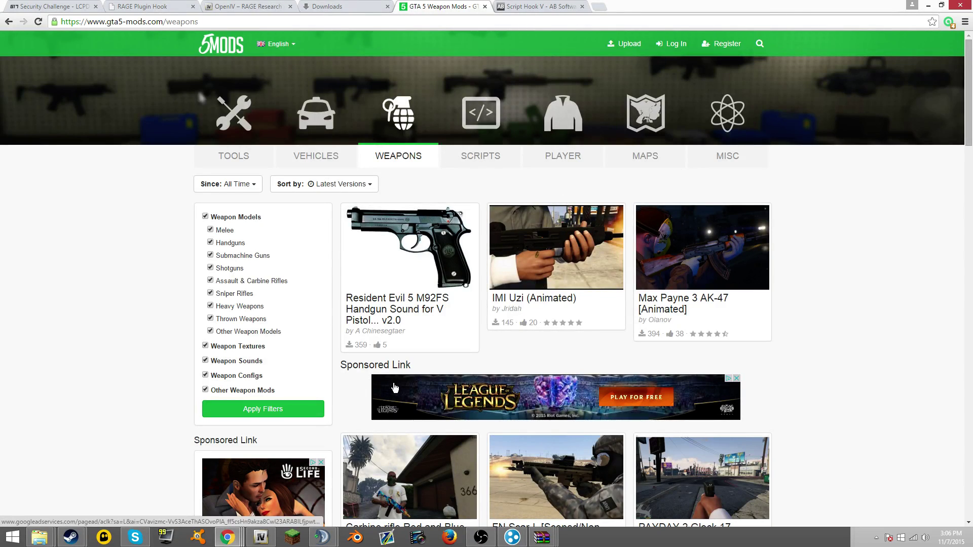
scroll(394, 388, "down", 1)
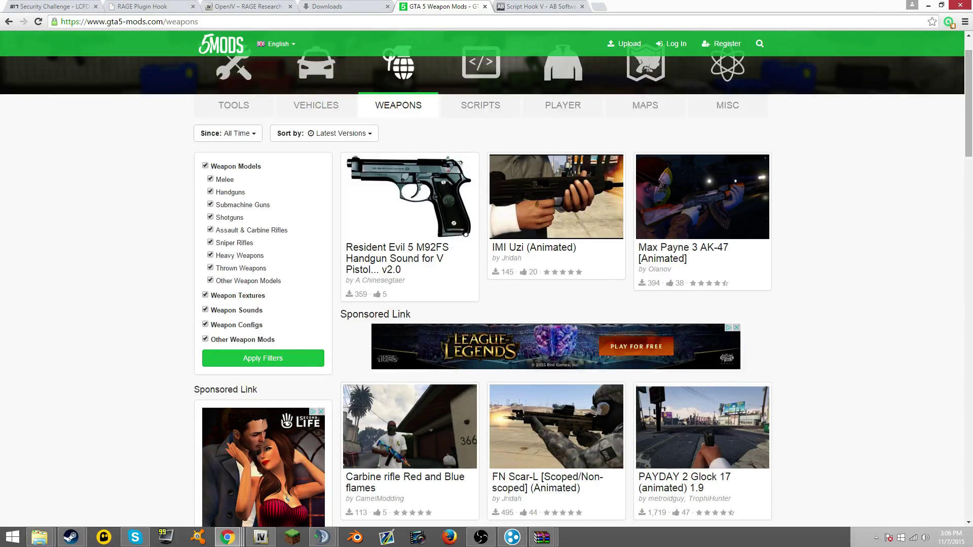